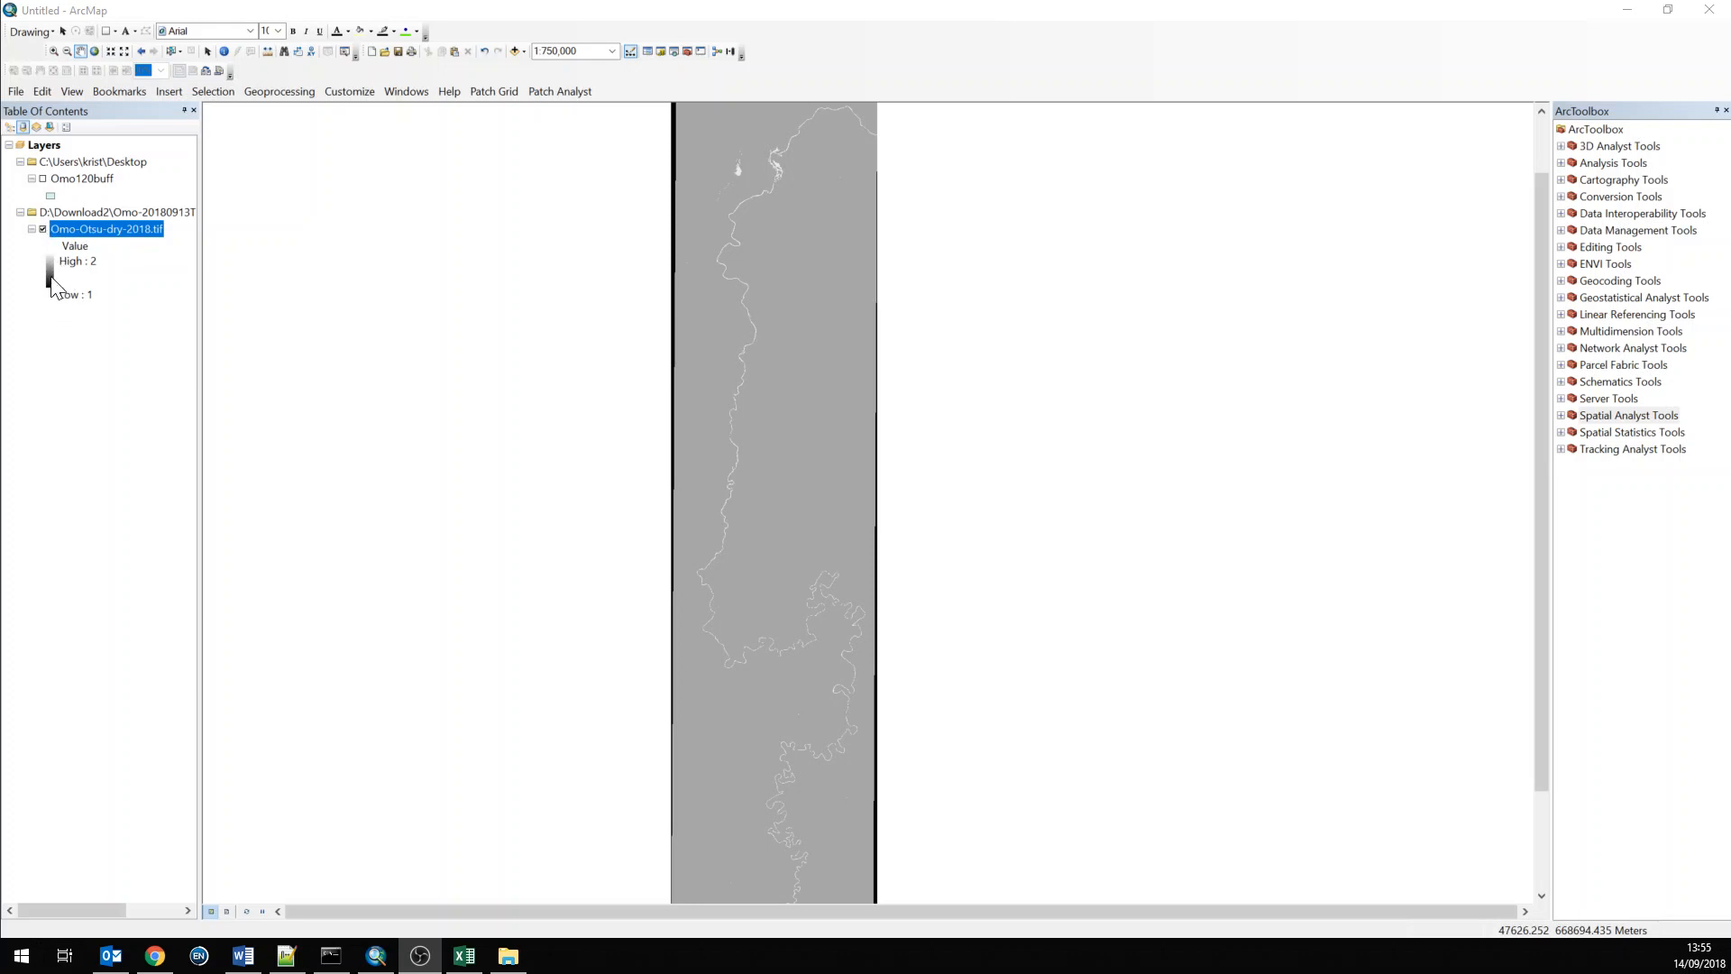
Toggle the Omo120buff and Omo-Otsu-dry-2018.tif layers on and off to compare them along the river
{"action": "left_click", "coordinate": [42, 229]}
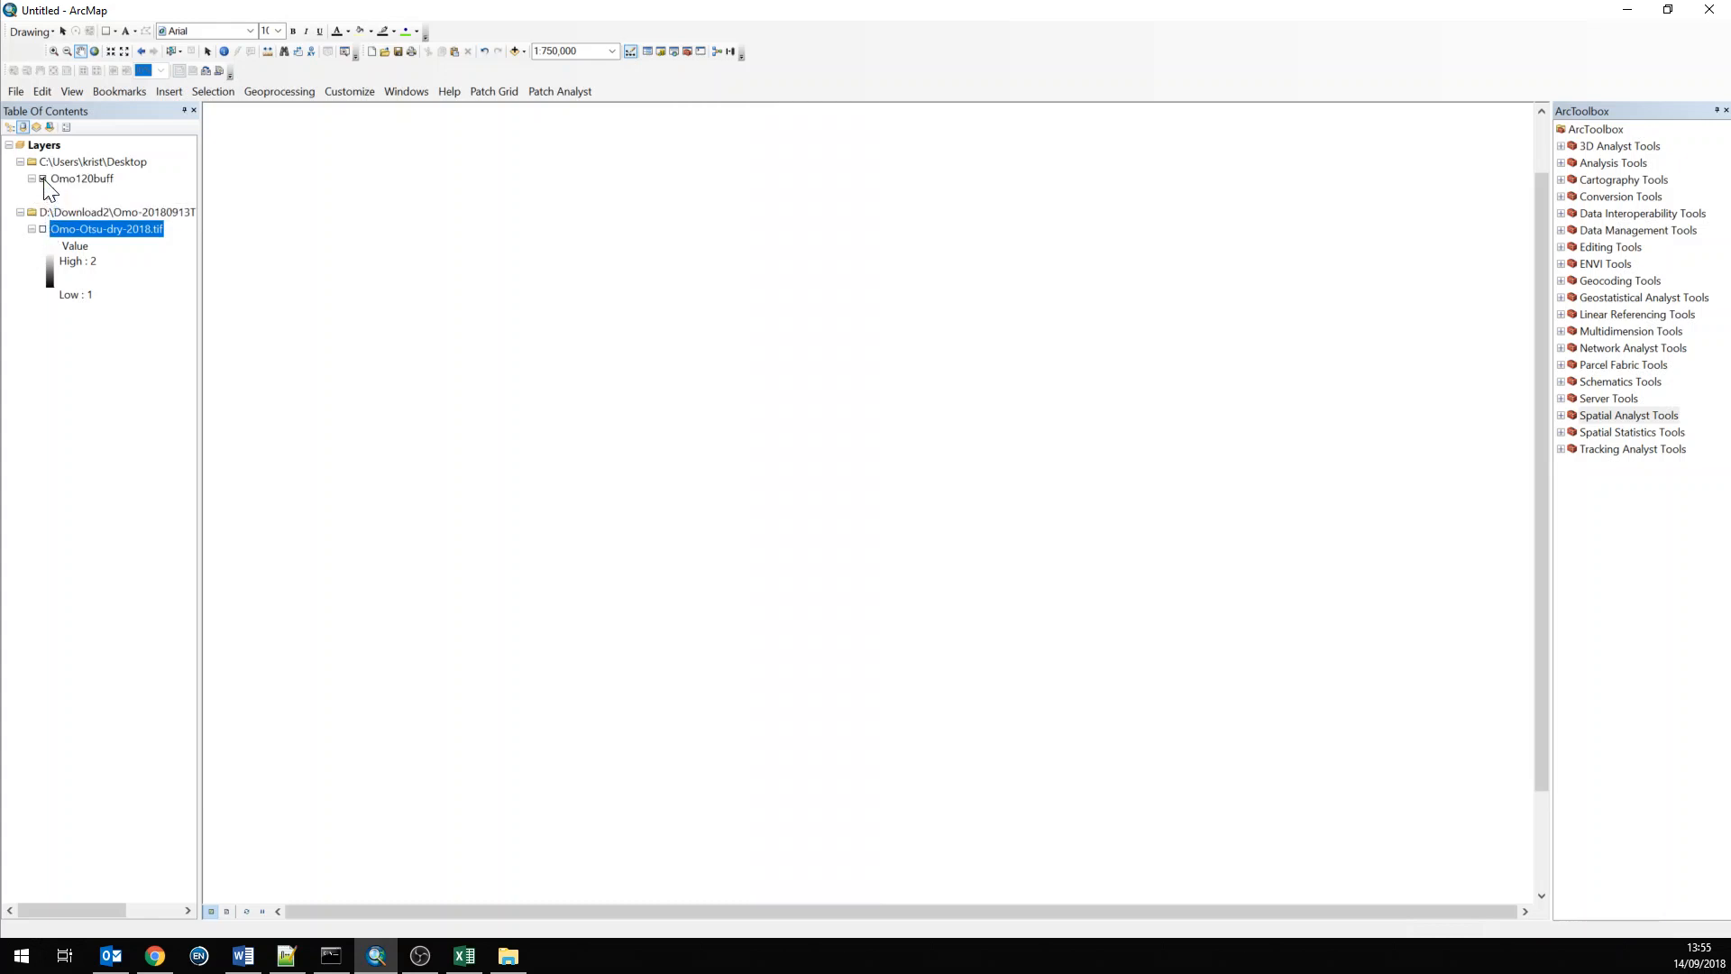
{"action": "left_click", "coordinate": [42, 179]}
{"action": "scroll", "coordinate": [800, 764], "scroll_direction": "up", "scroll_amount": 1}
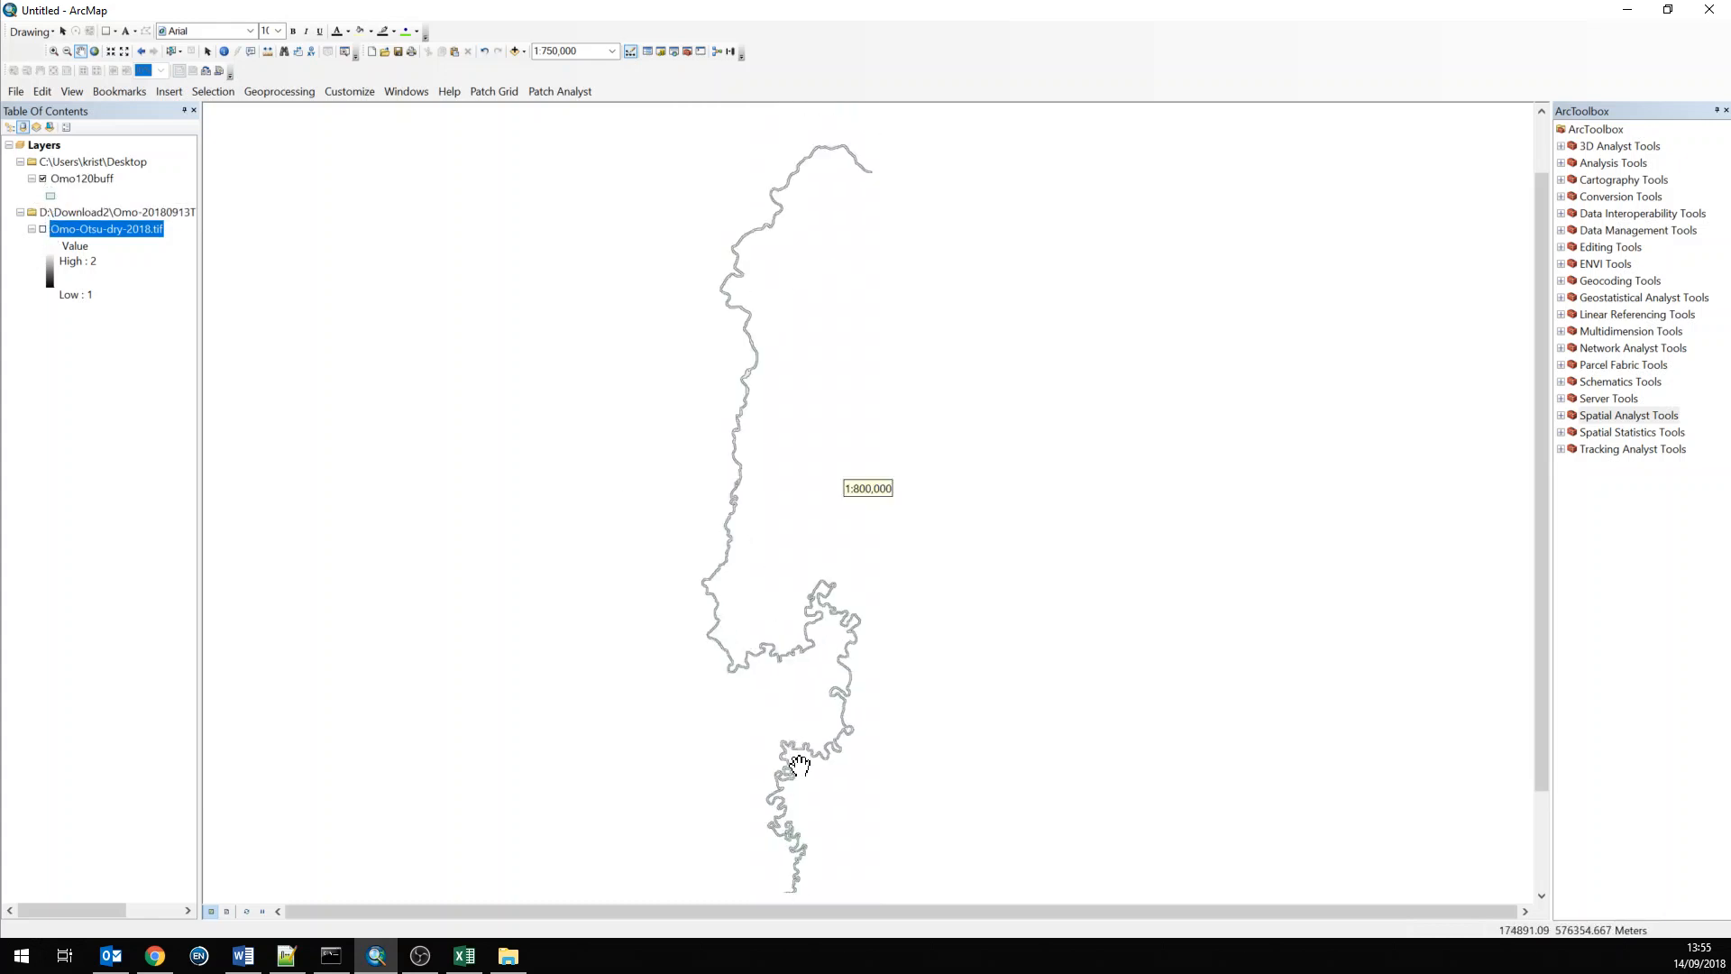
{"action": "scroll", "coordinate": [800, 764], "scroll_direction": "down", "scroll_amount": 4}
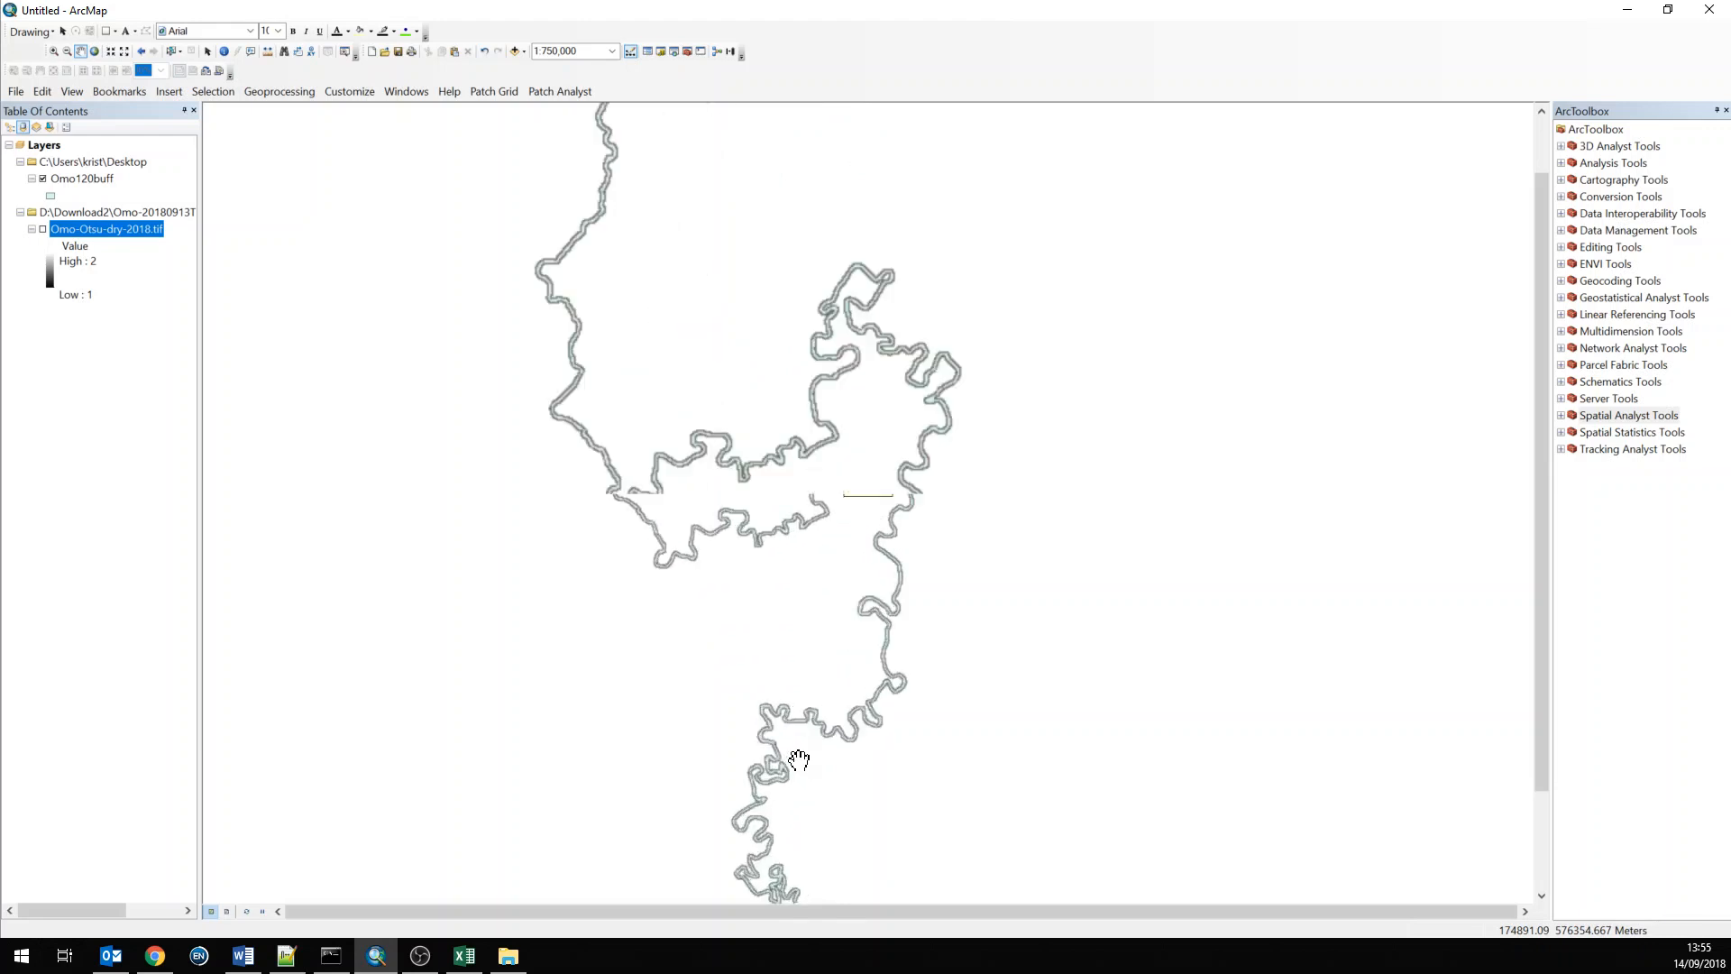
{"action": "scroll", "coordinate": [800, 765], "scroll_direction": "down", "scroll_amount": 8}
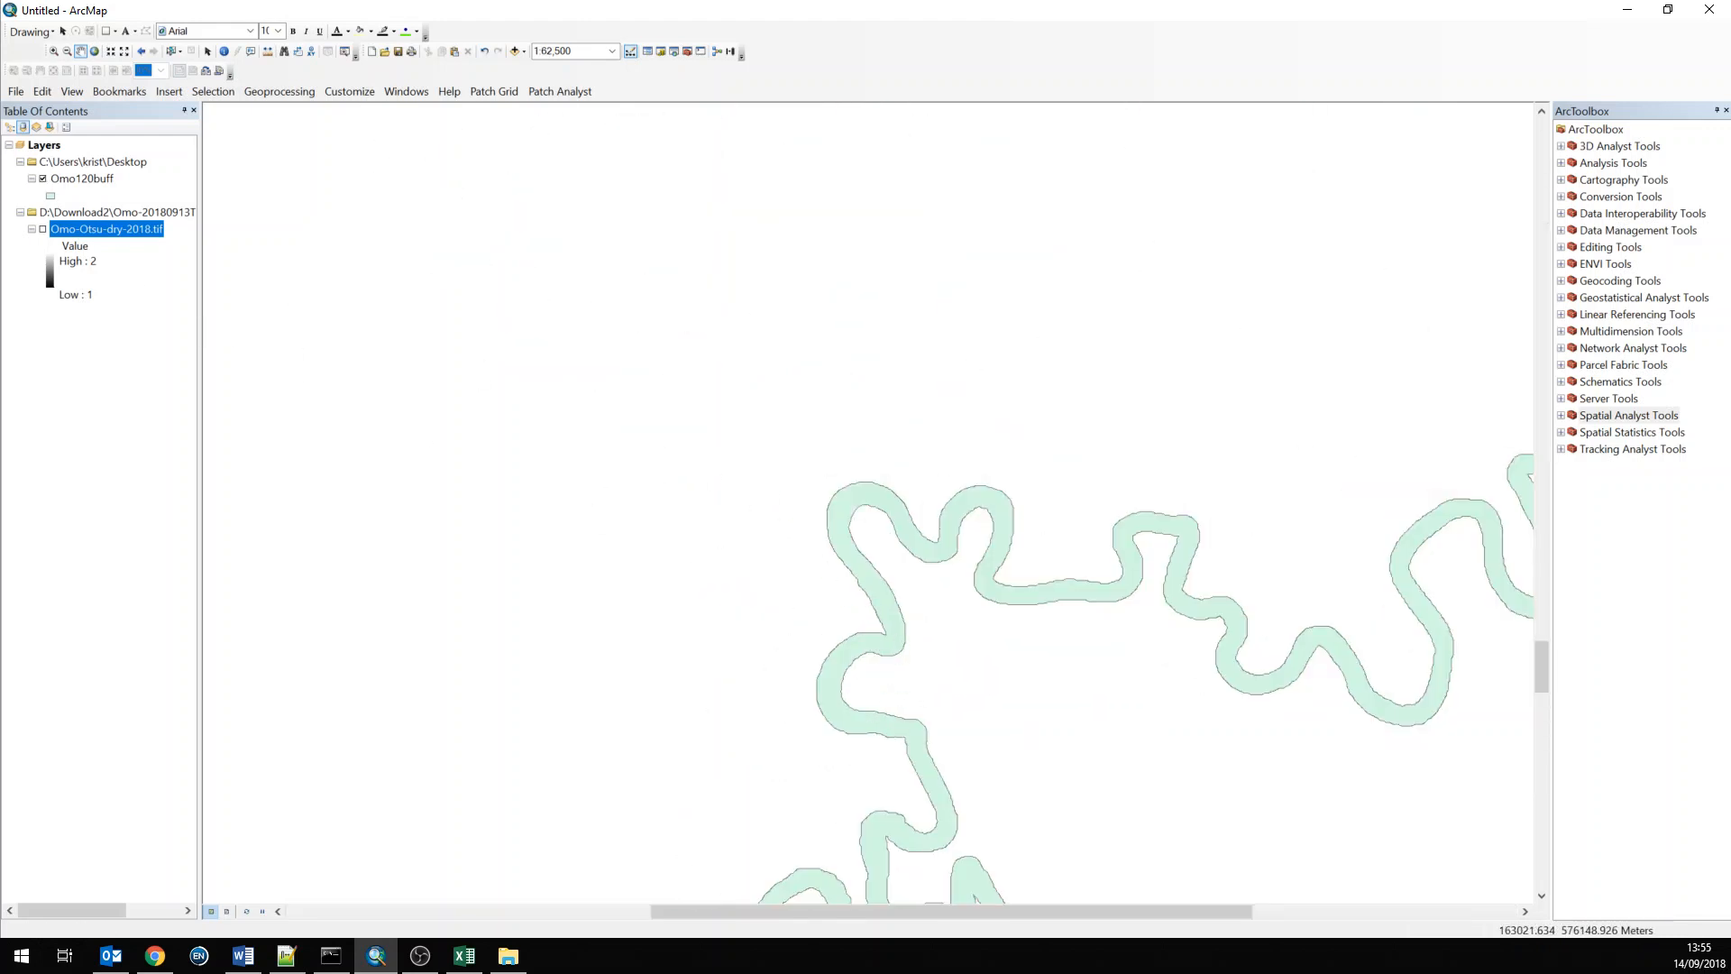
{"action": "left_click", "coordinate": [43, 179]}
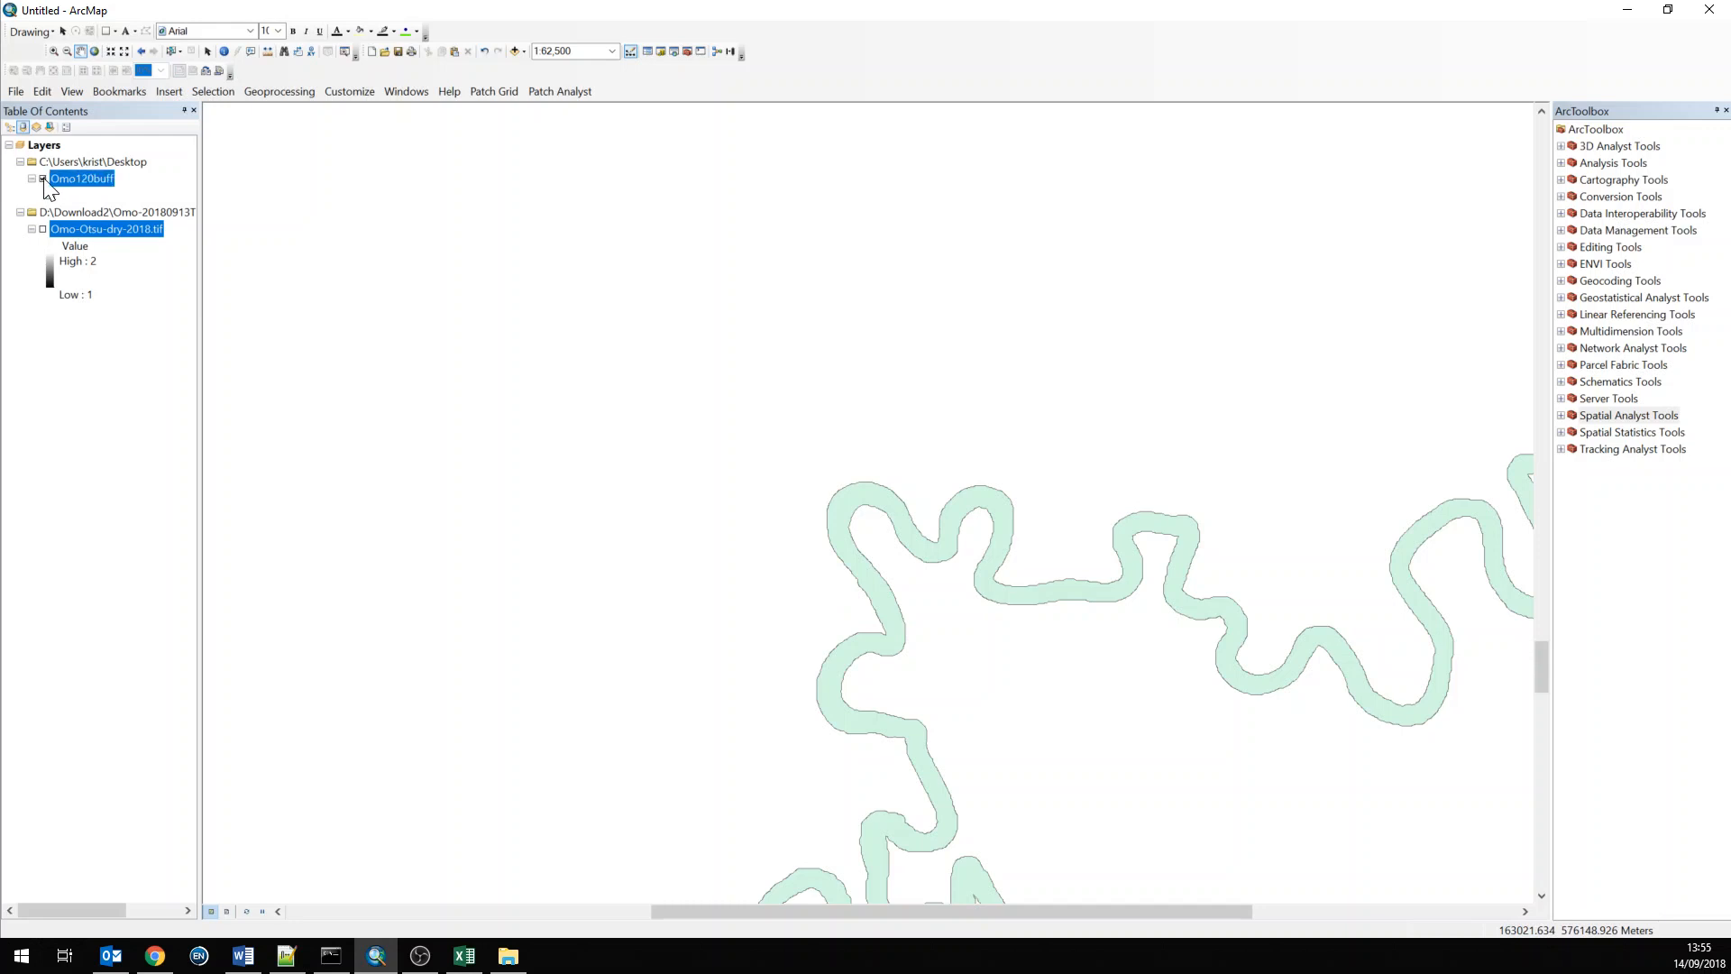
{"action": "left_click", "coordinate": [42, 229]}
{"action": "left_click_drag", "start_coordinate": [884, 761], "coordinate": [769, 433]}
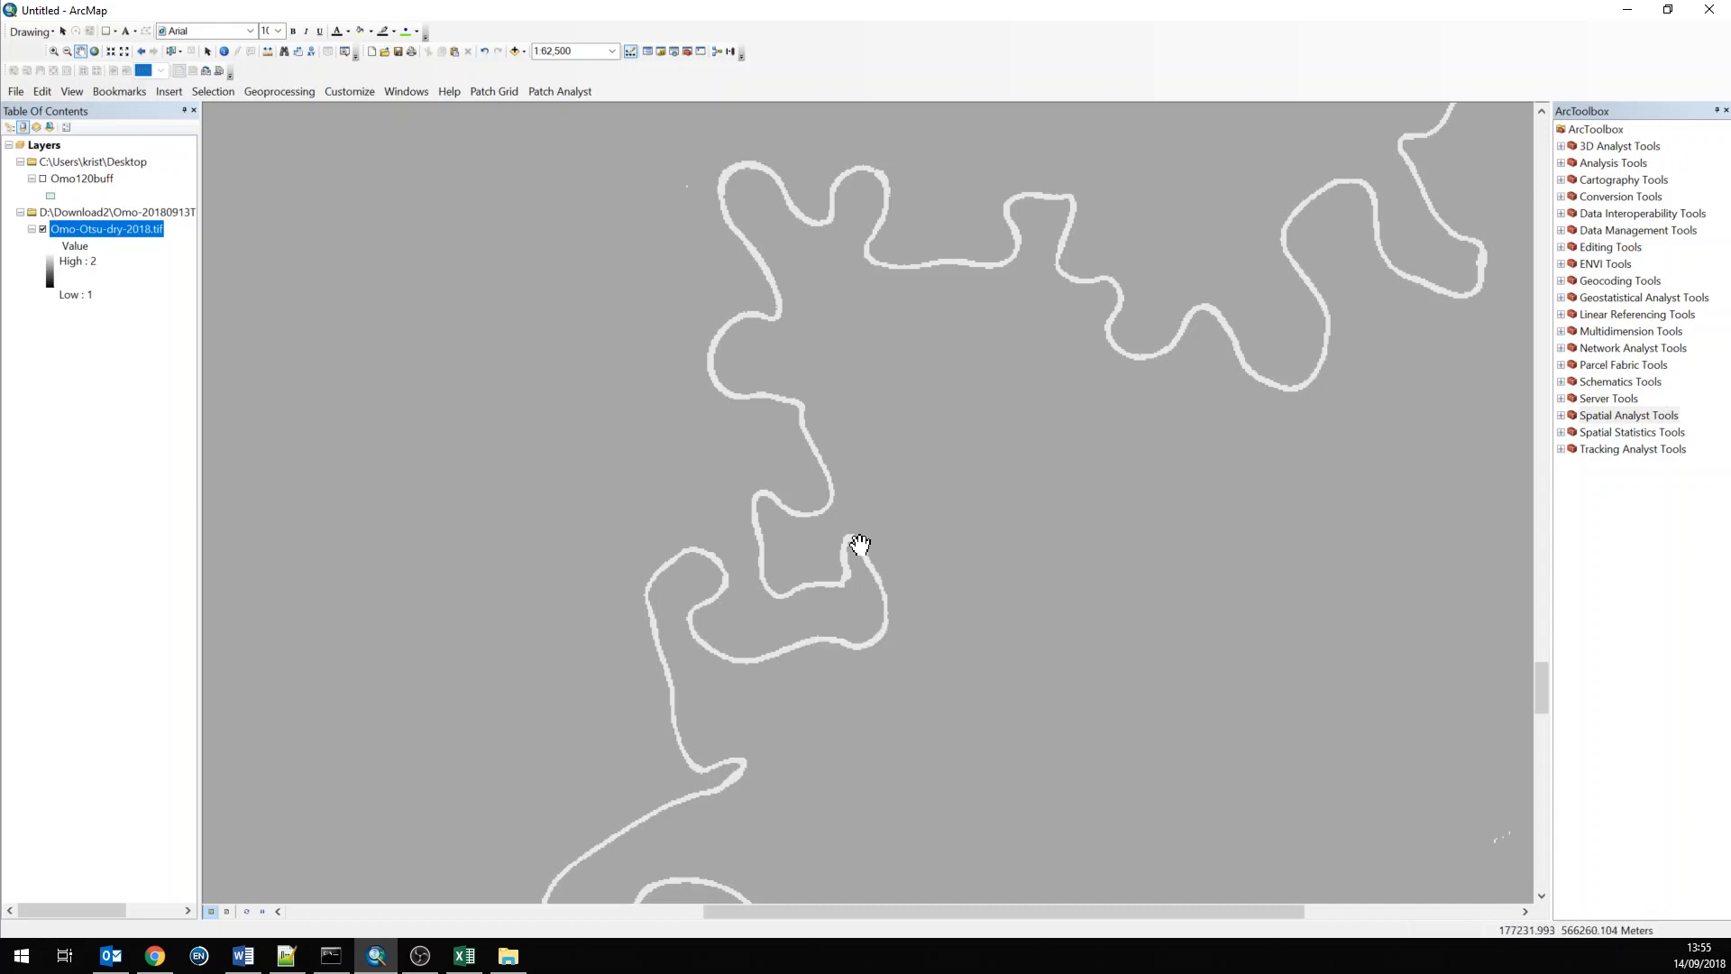
{"action": "left_click", "coordinate": [42, 179]}
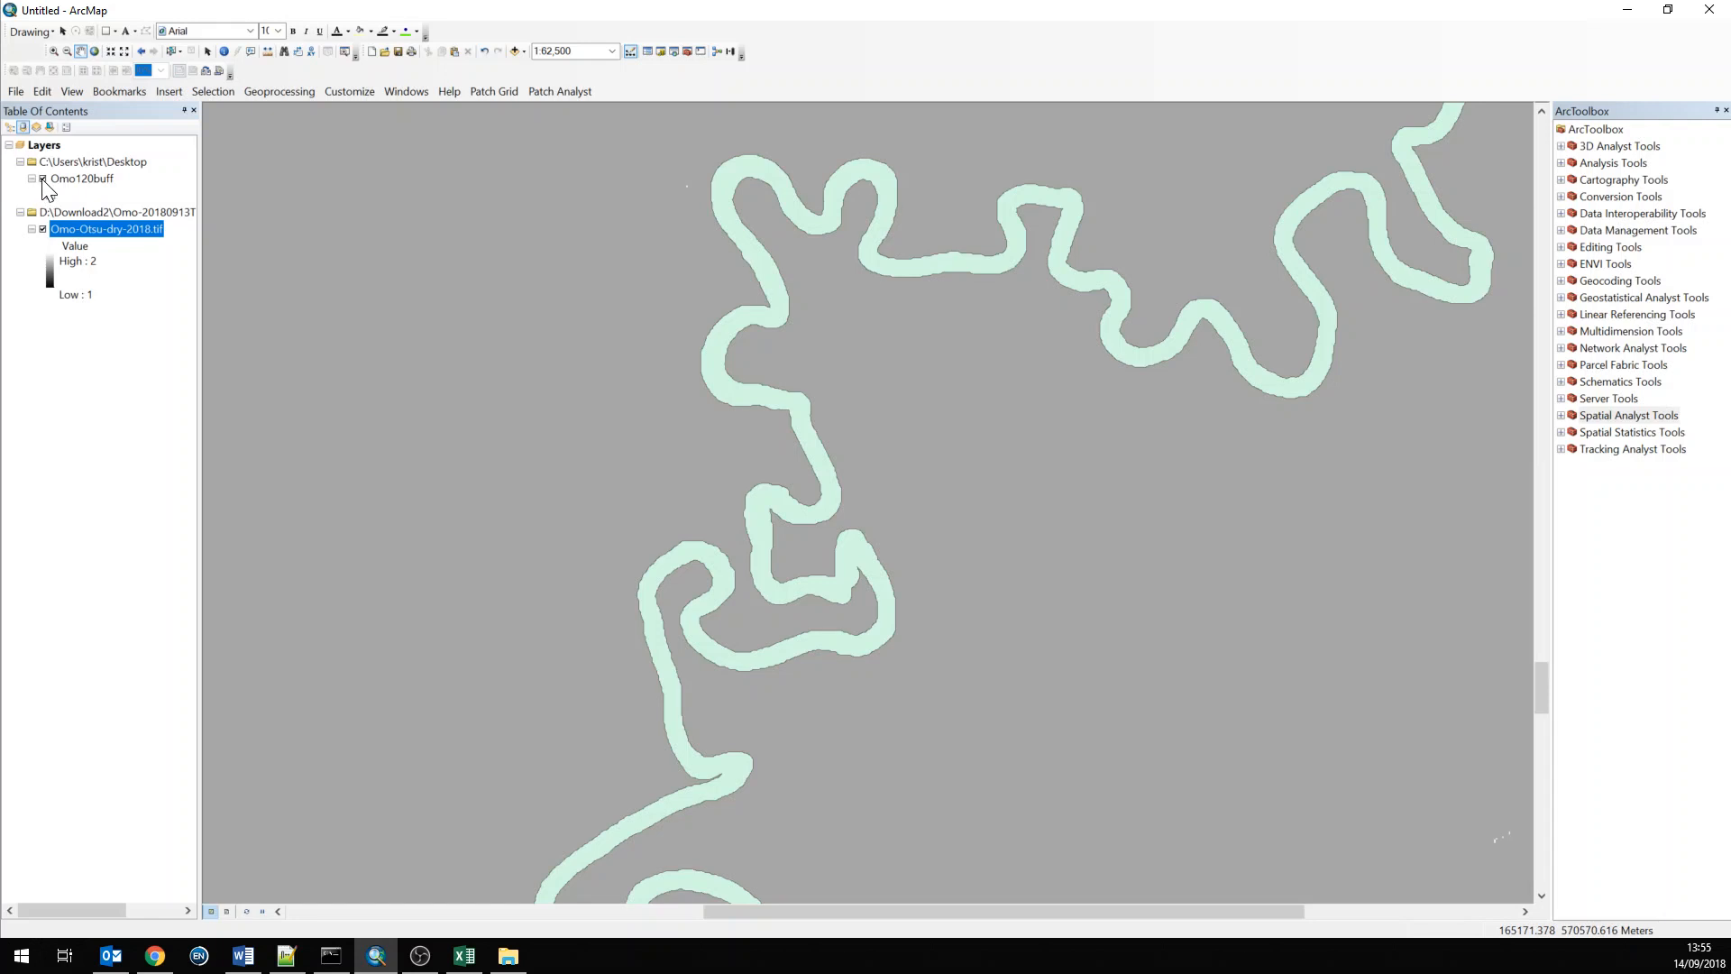
Switch the Omo-Otsu-dry-2018.tif symbology to Unique Values, building its raster attribute table, and apply it
{"action": "double_click", "coordinate": [77, 231]}
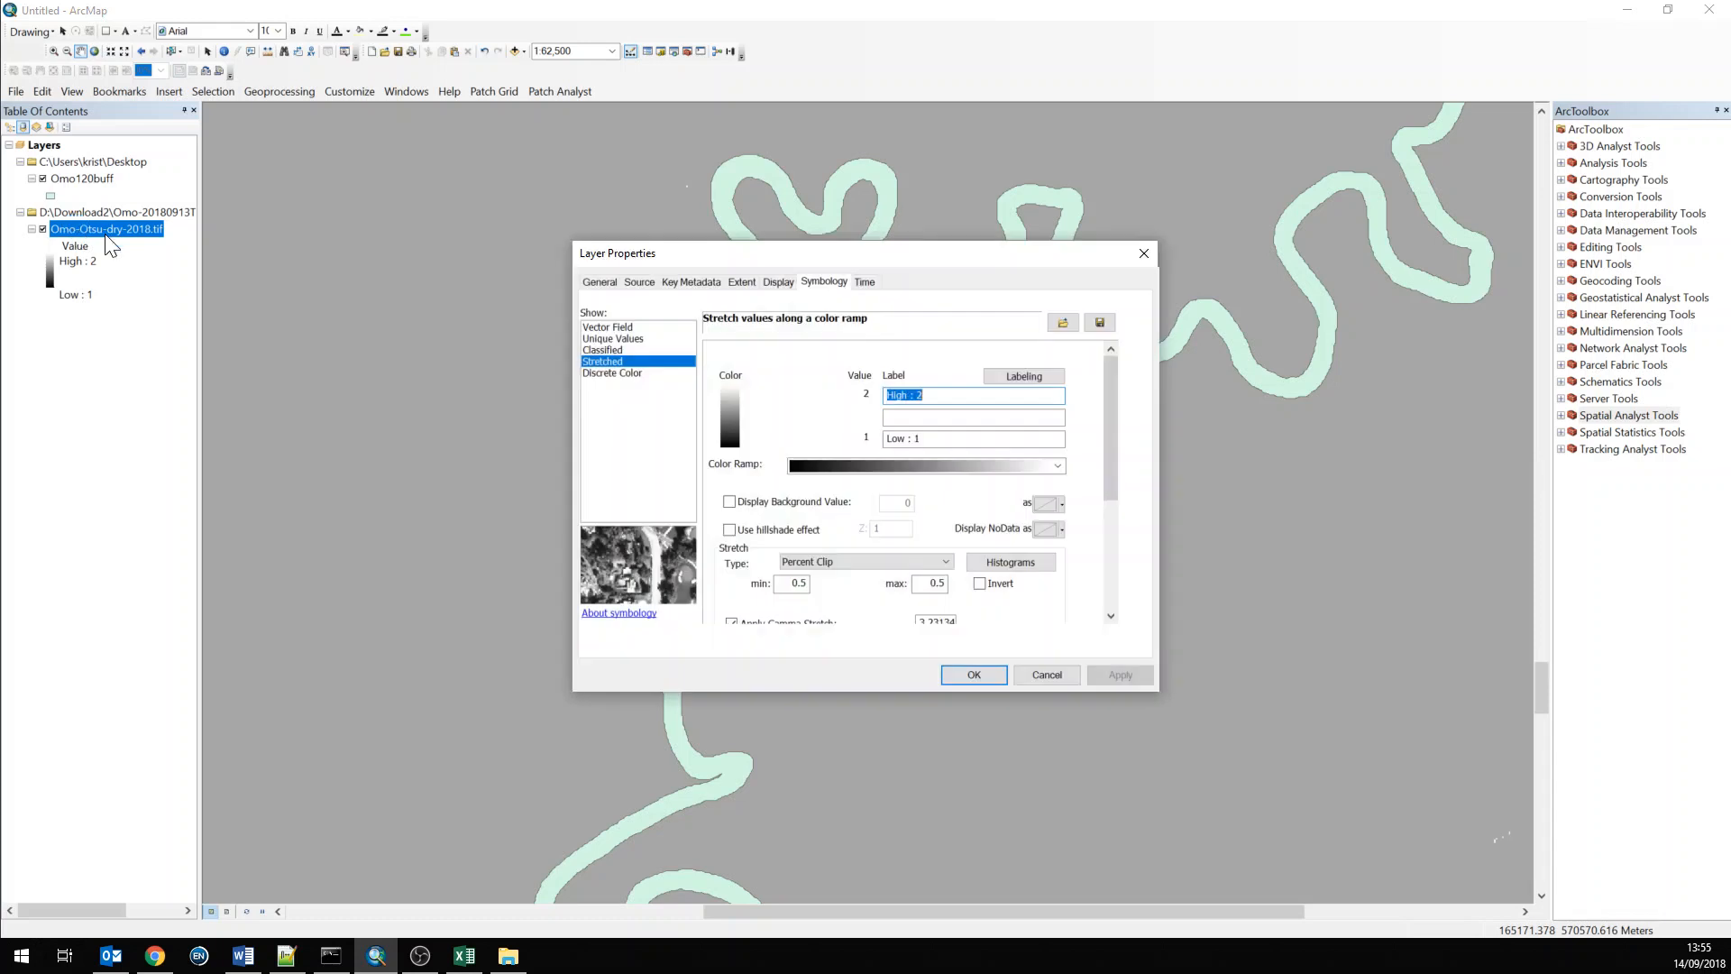
{"action": "left_click", "coordinate": [610, 352]}
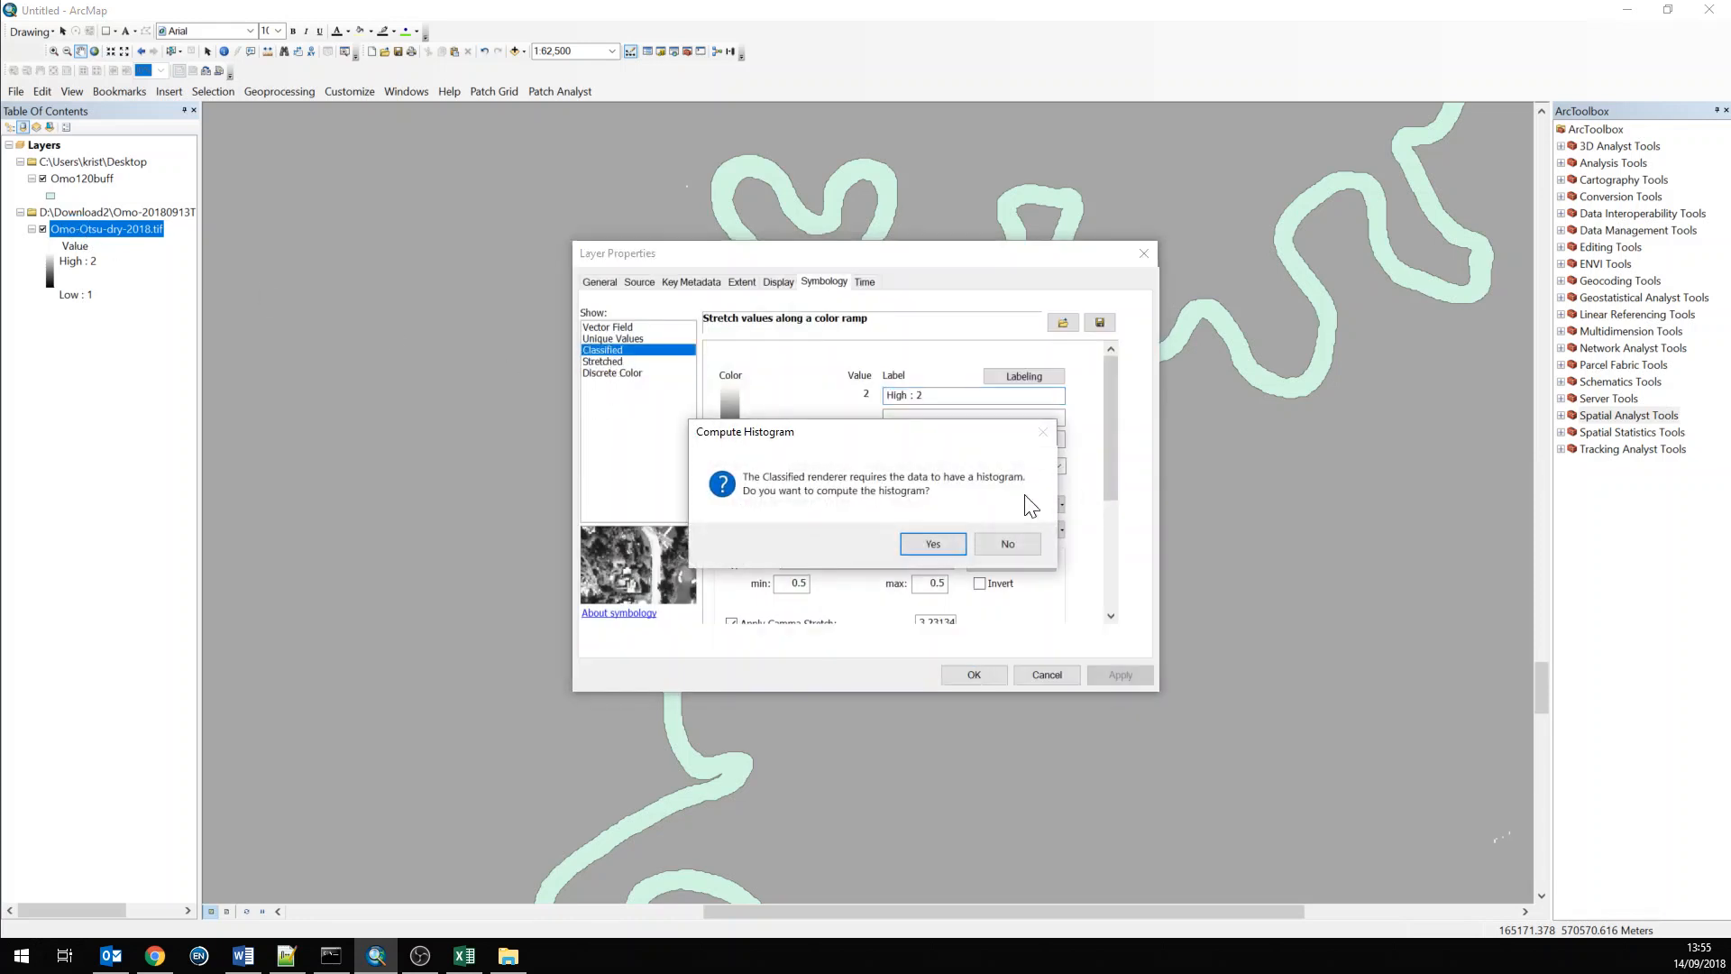
{"action": "left_click", "coordinate": [1010, 543]}
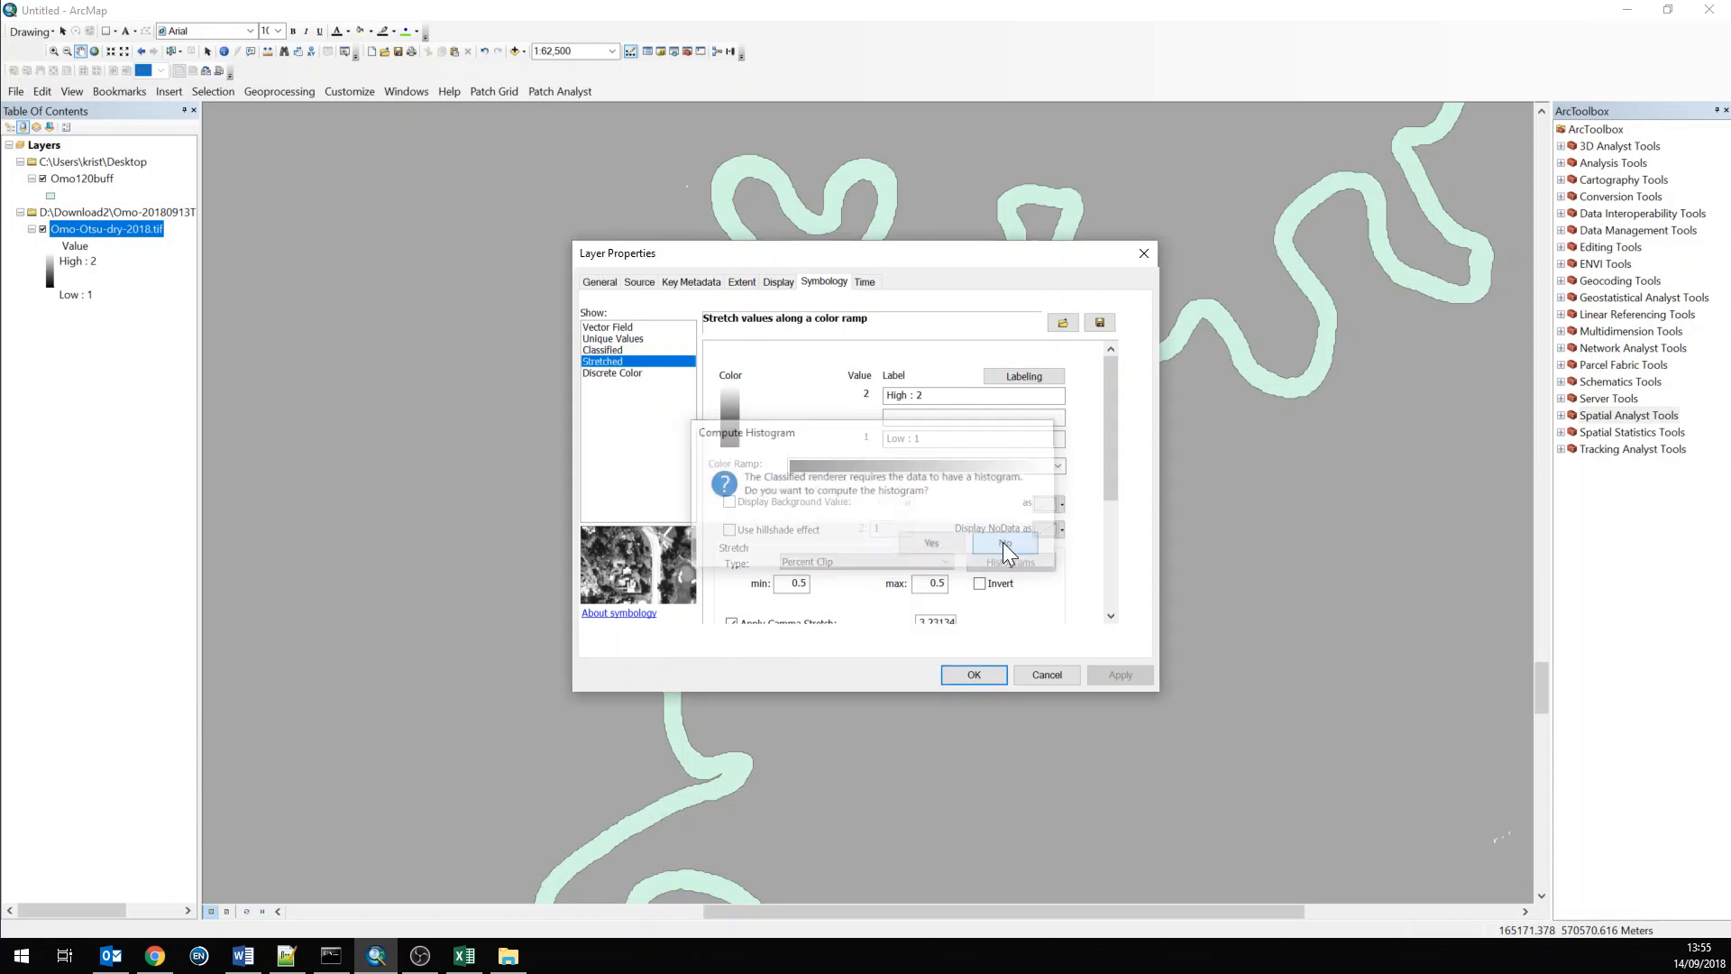
{"action": "left_click", "coordinate": [611, 339]}
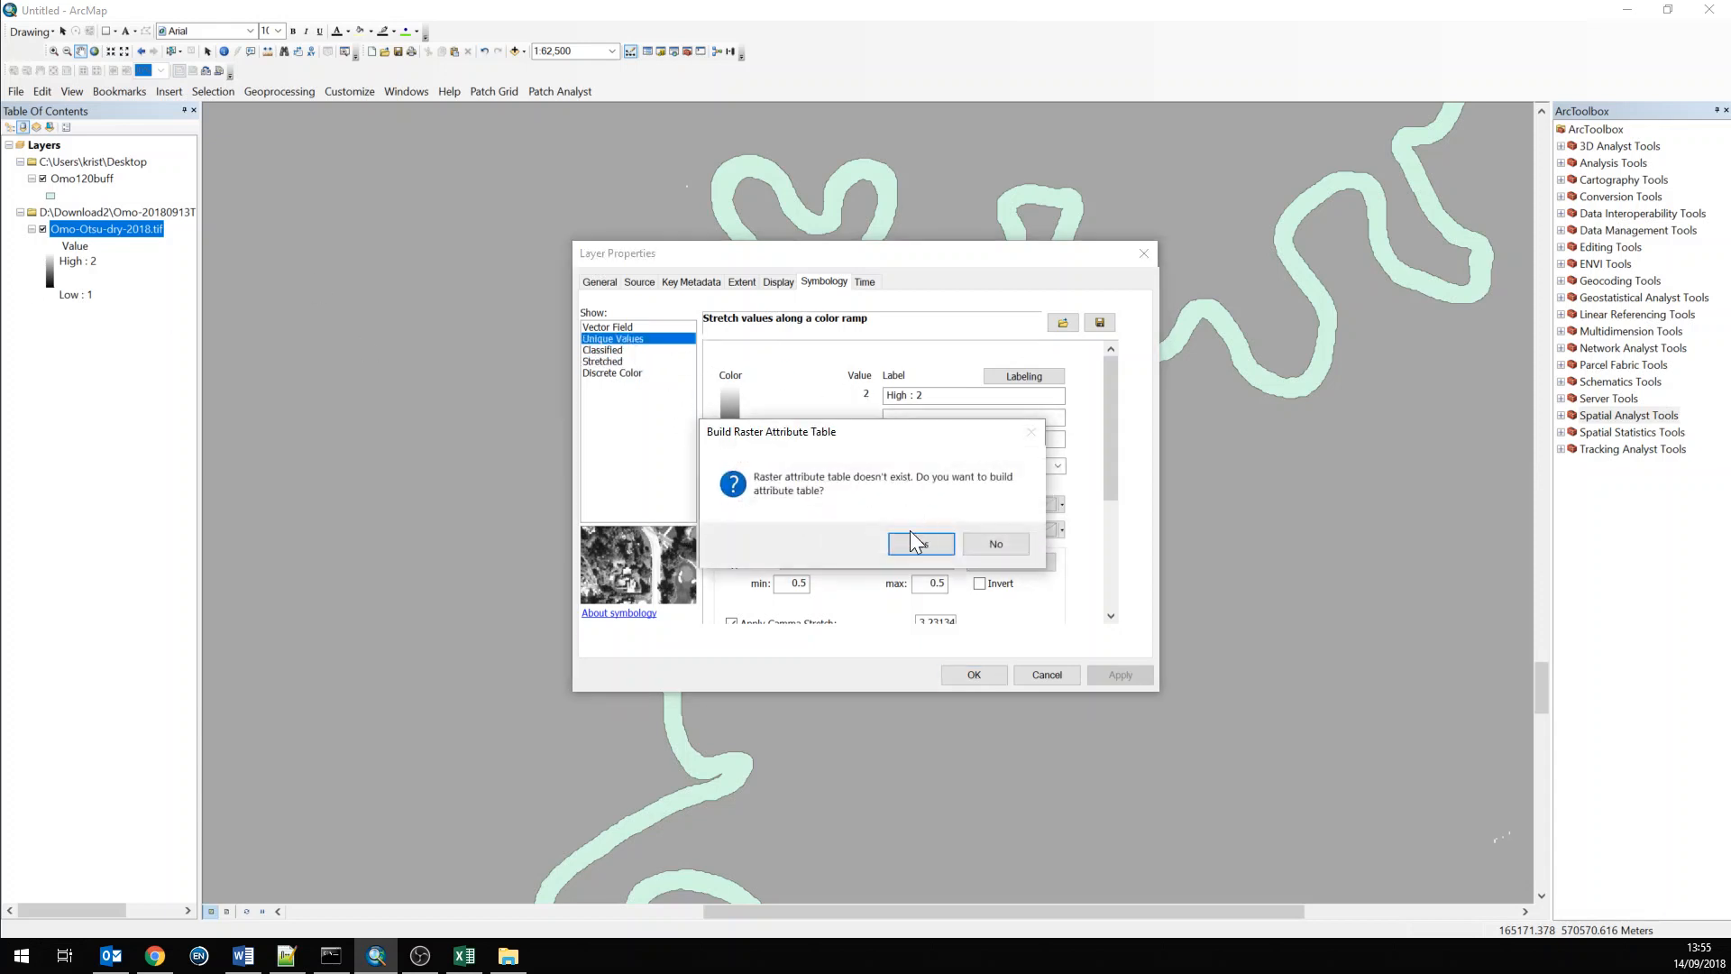
{"action": "left_click", "coordinate": [915, 542]}
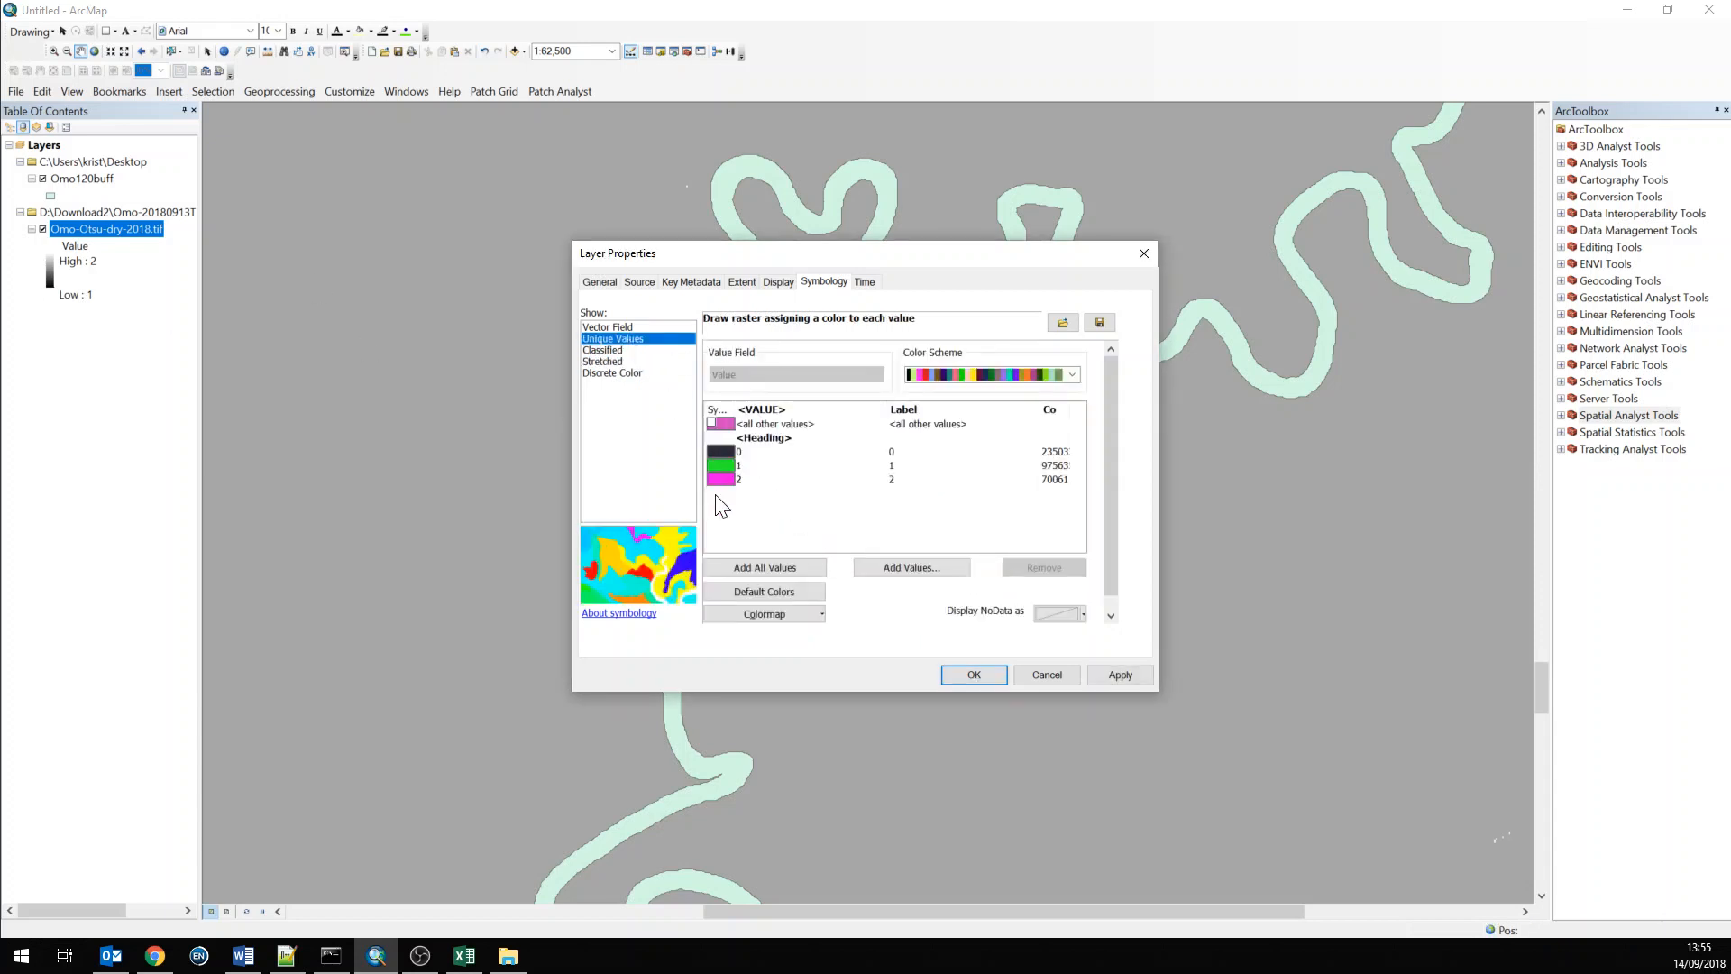
{"action": "left_click", "coordinate": [1119, 675]}
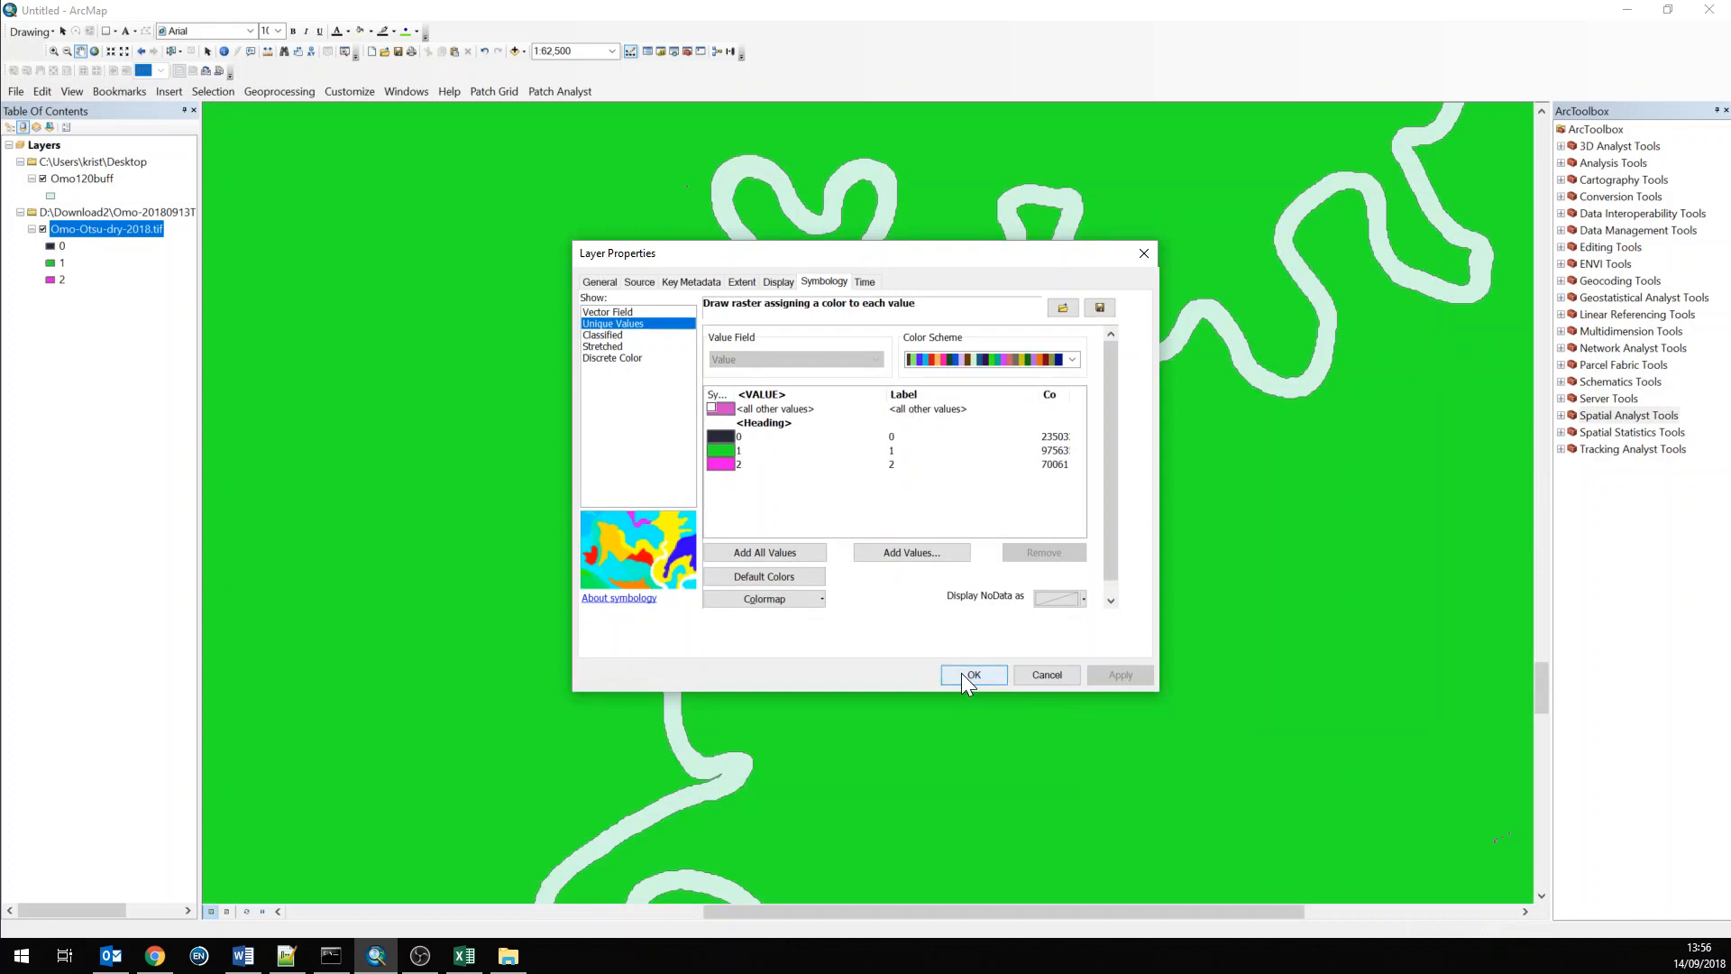
Colour value 1 red and value 2 olive in the raster's unique values, then apply and close the properties
{"action": "left_click", "coordinate": [720, 451]}
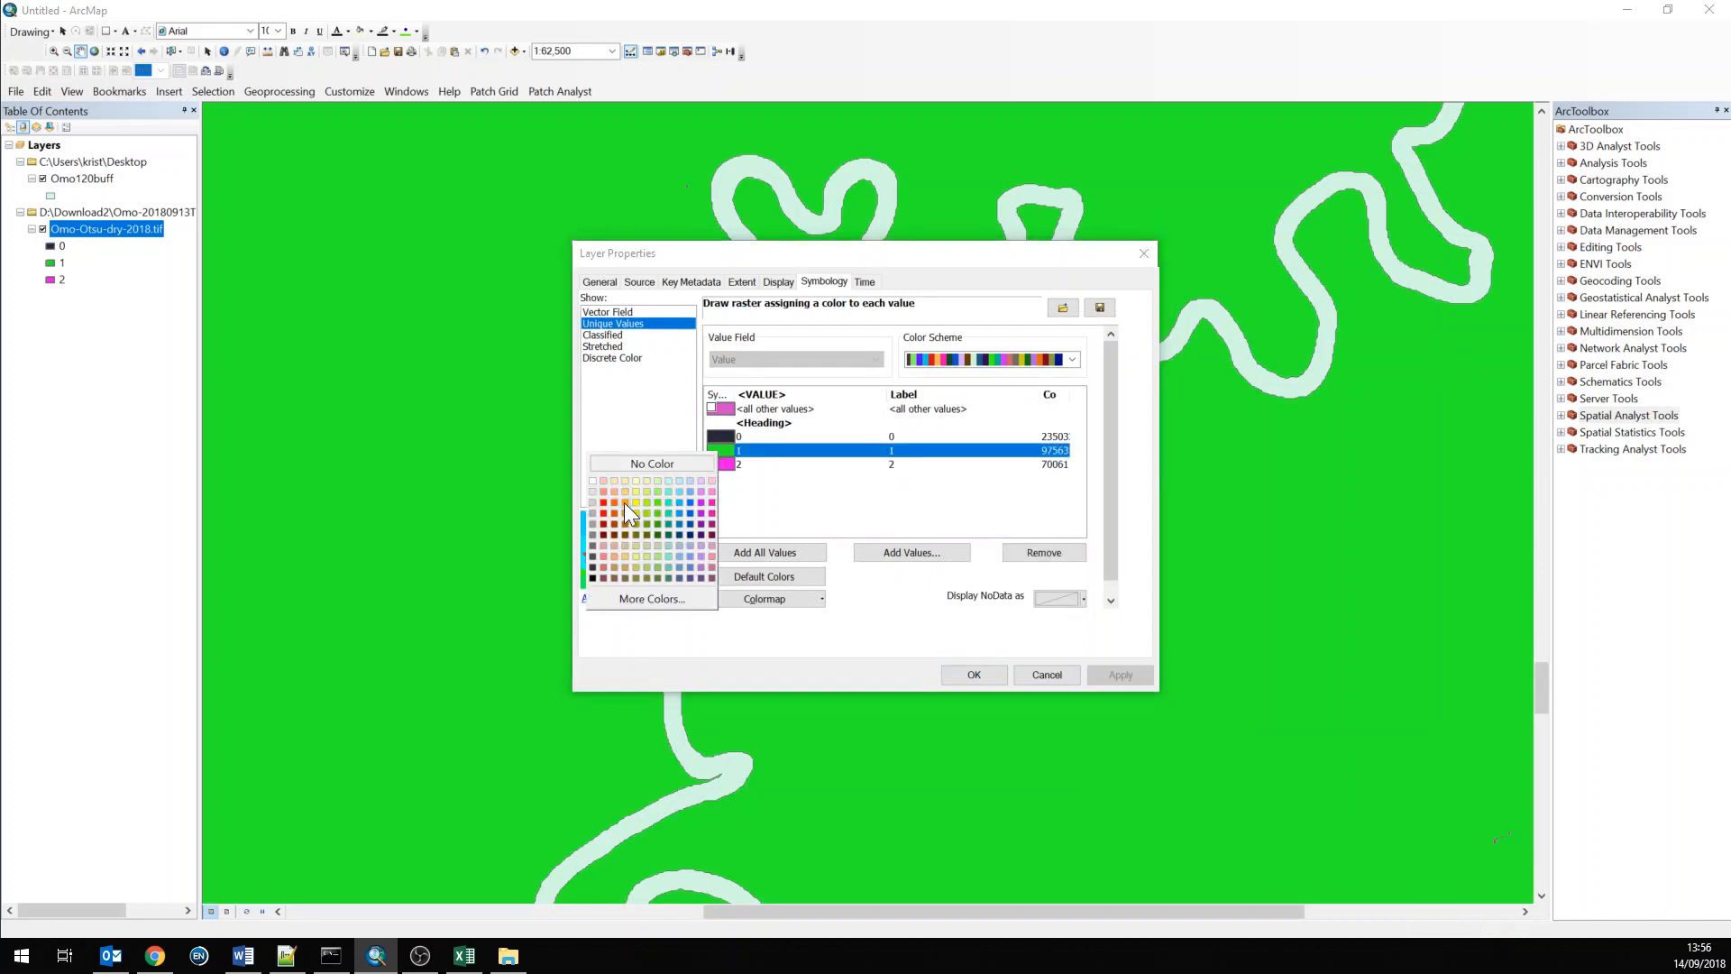
{"action": "left_click", "coordinate": [604, 511]}
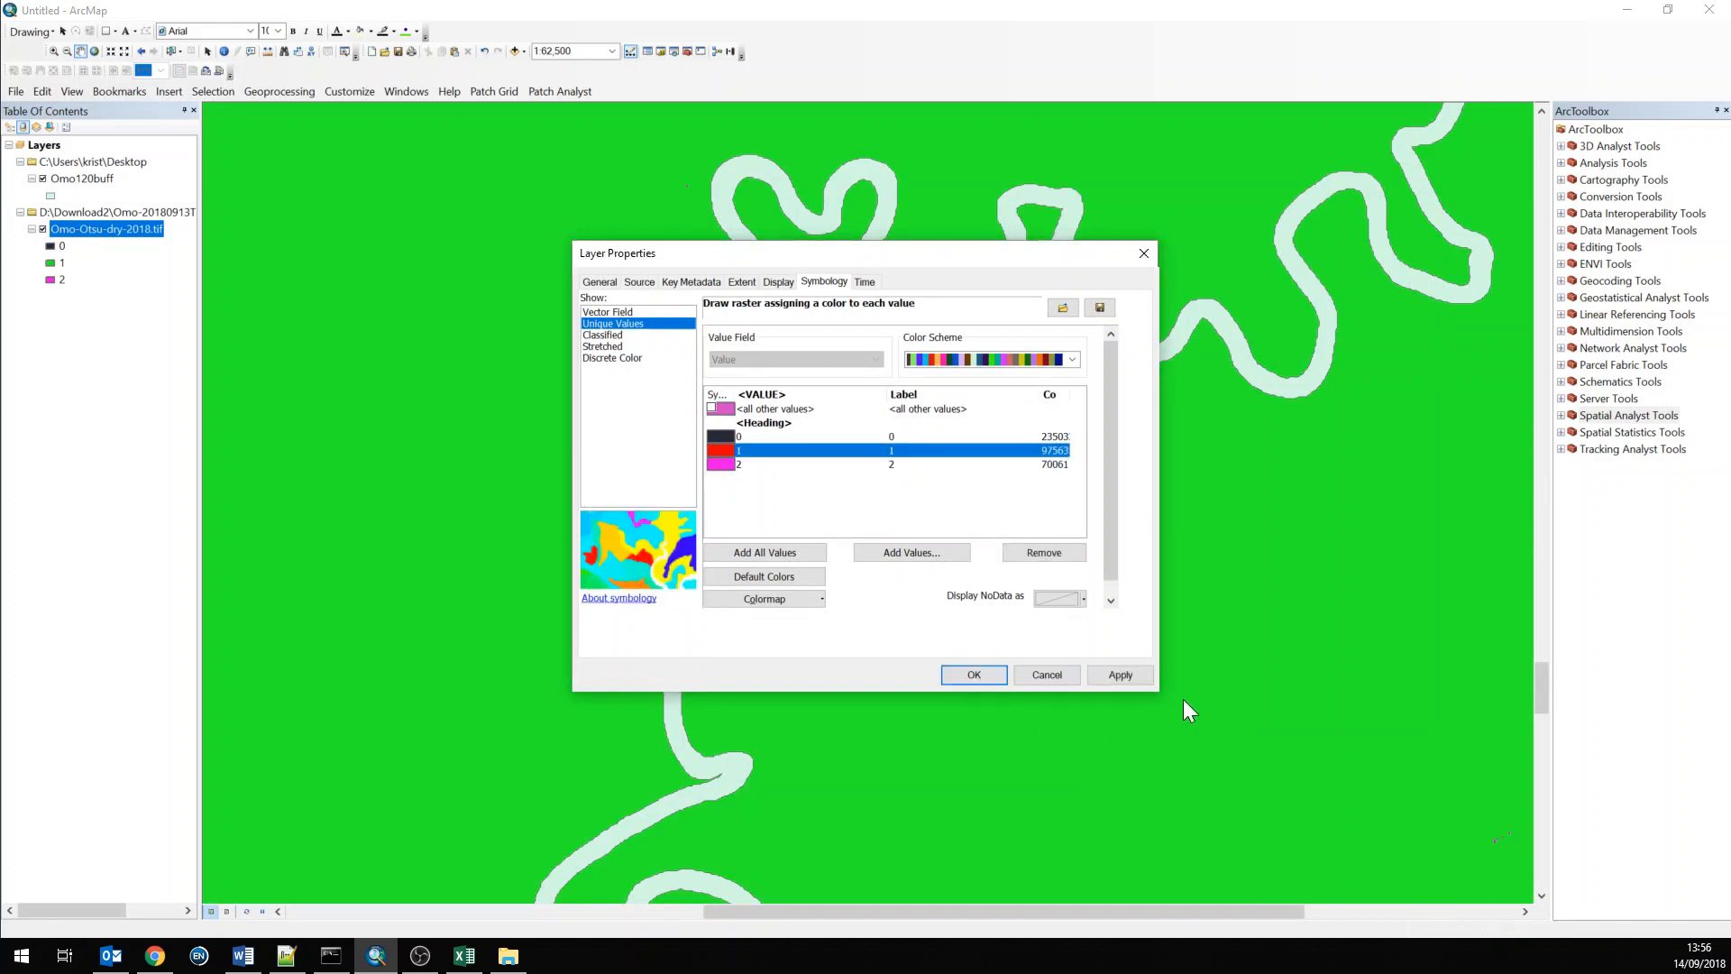
{"action": "left_click", "coordinate": [724, 464]}
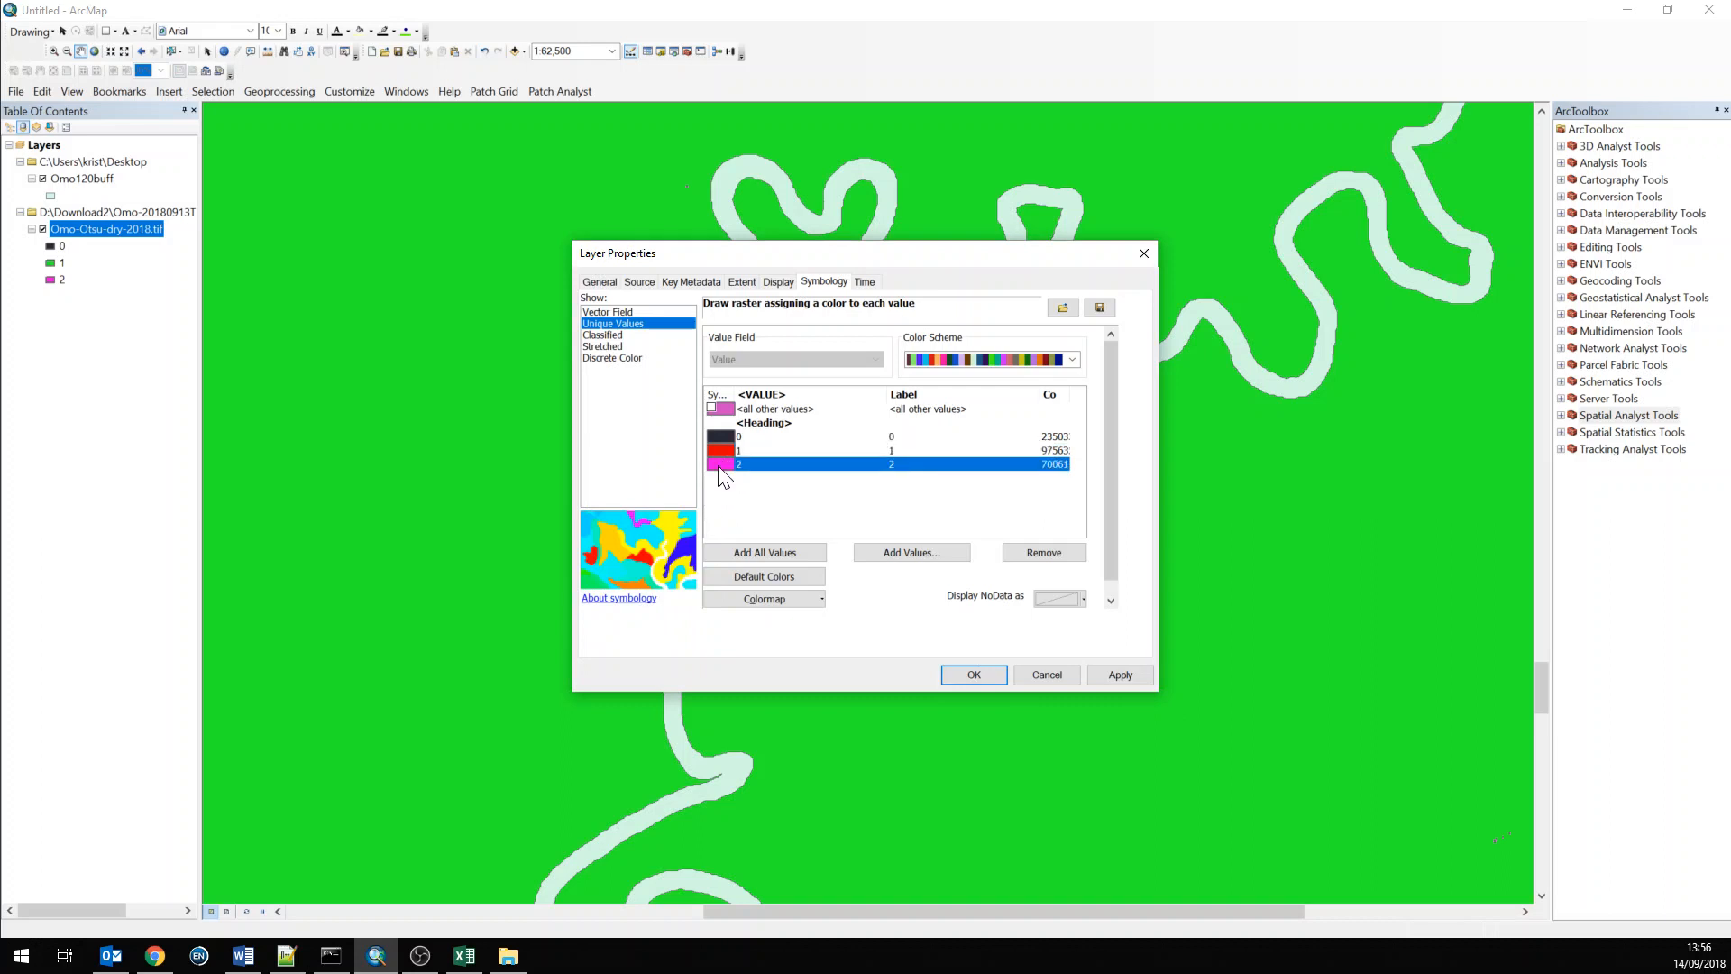
{"action": "left_click", "coordinate": [720, 466]}
{"action": "left_click", "coordinate": [642, 535]}
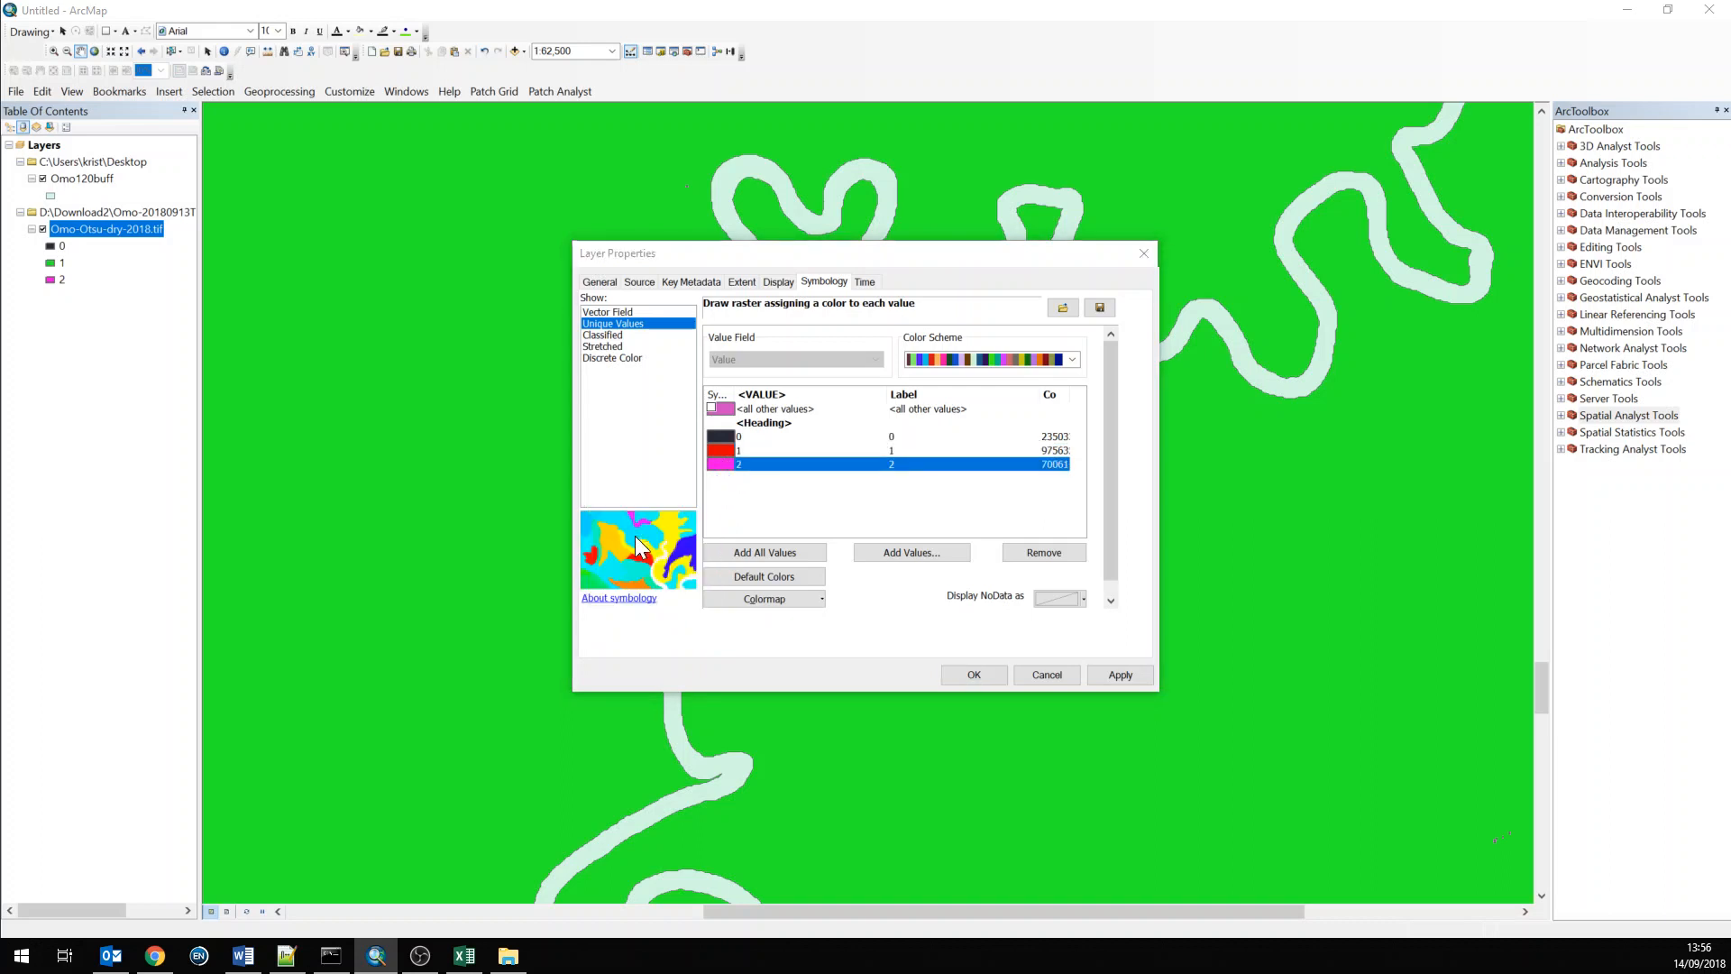
{"action": "left_click", "coordinate": [1118, 674]}
{"action": "left_click", "coordinate": [972, 674]}
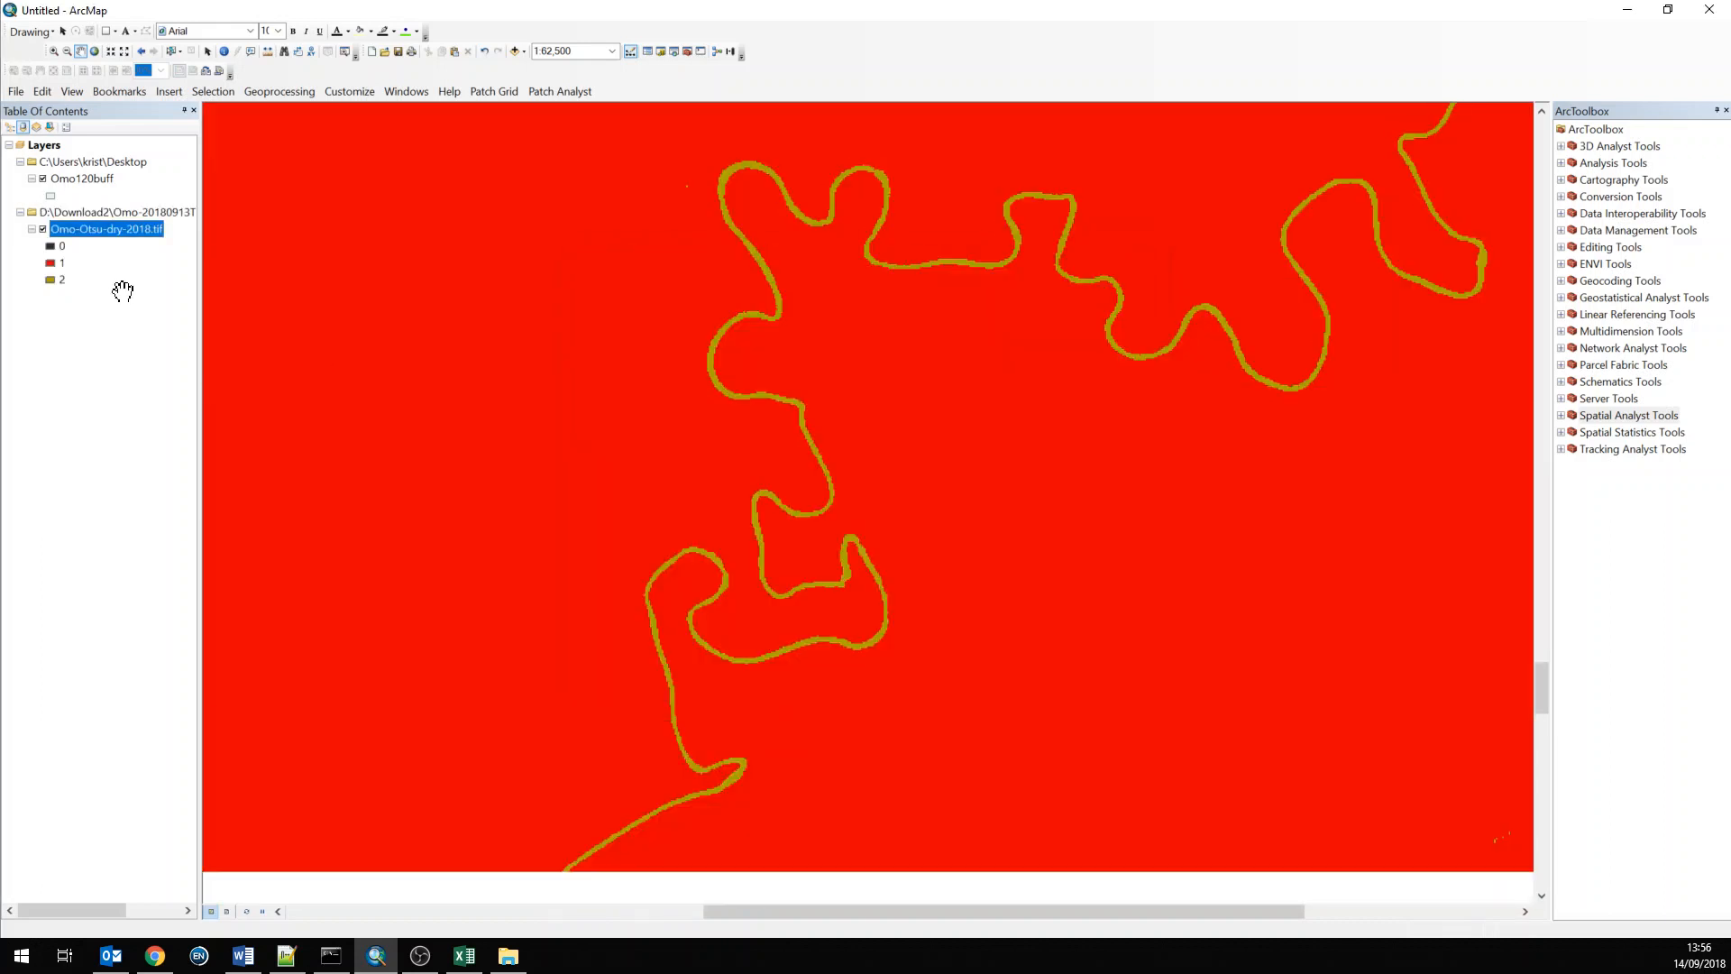
Change the colour of raster value 1 to green (R 0, G 153, B 8)
{"action": "double_click", "coordinate": [50, 263]}
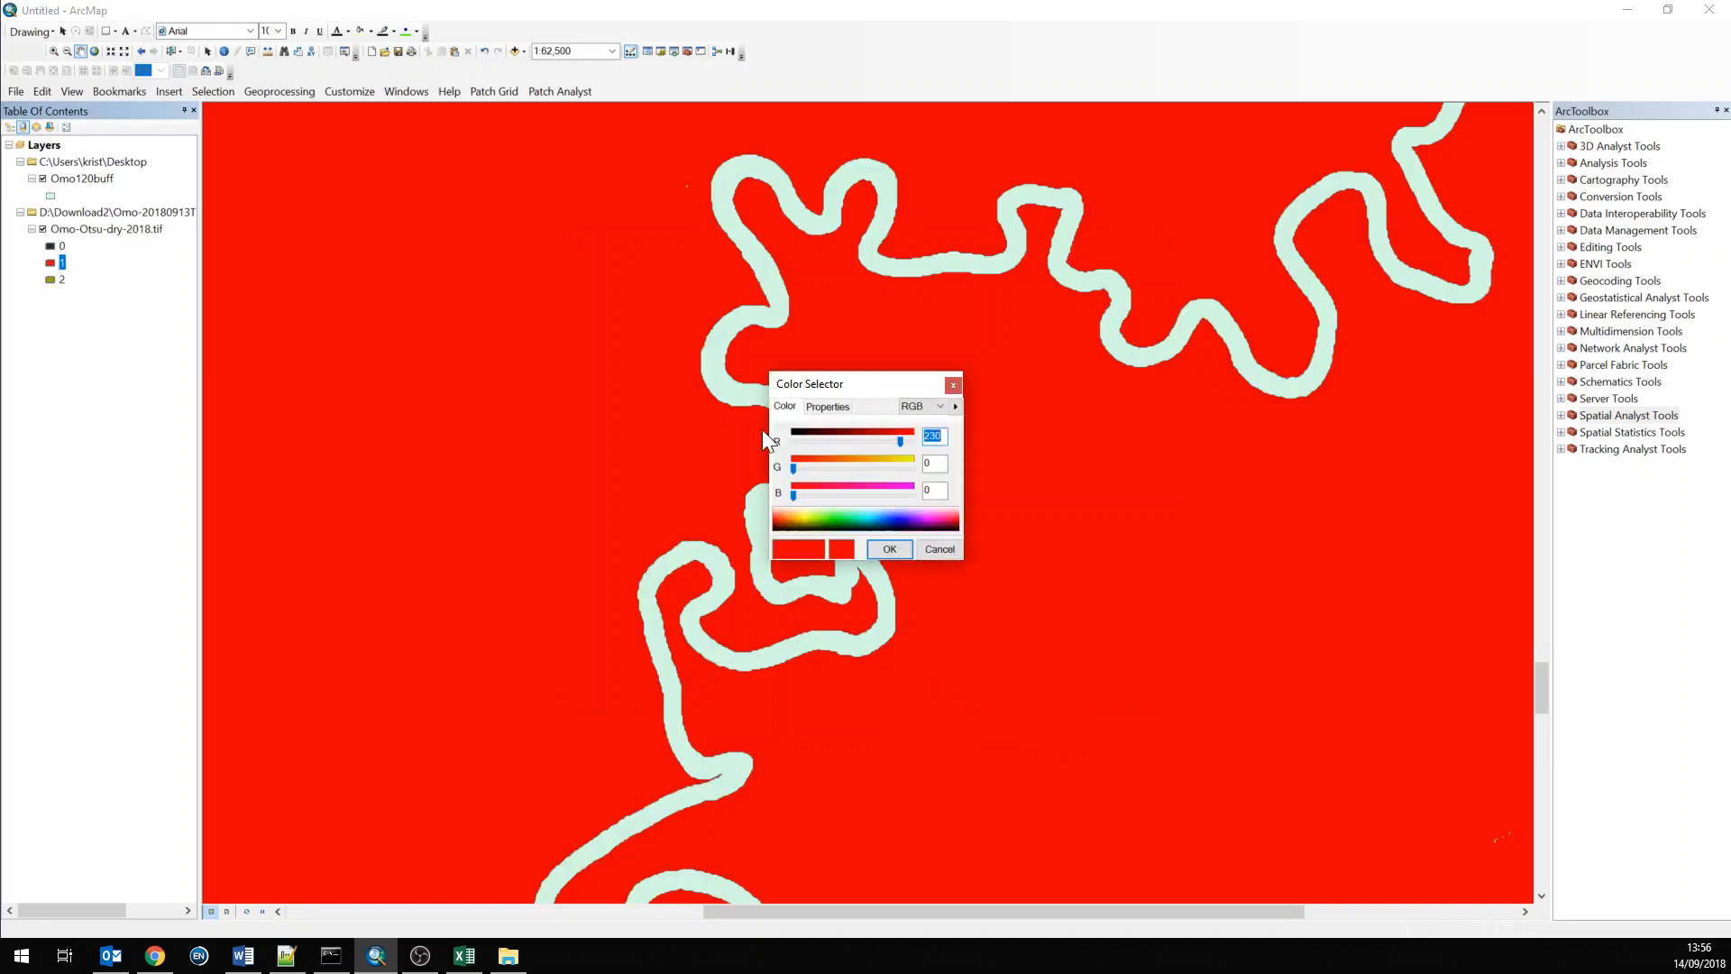
{"action": "left_click_drag", "start_coordinate": [851, 520], "coordinate": [835, 523]}
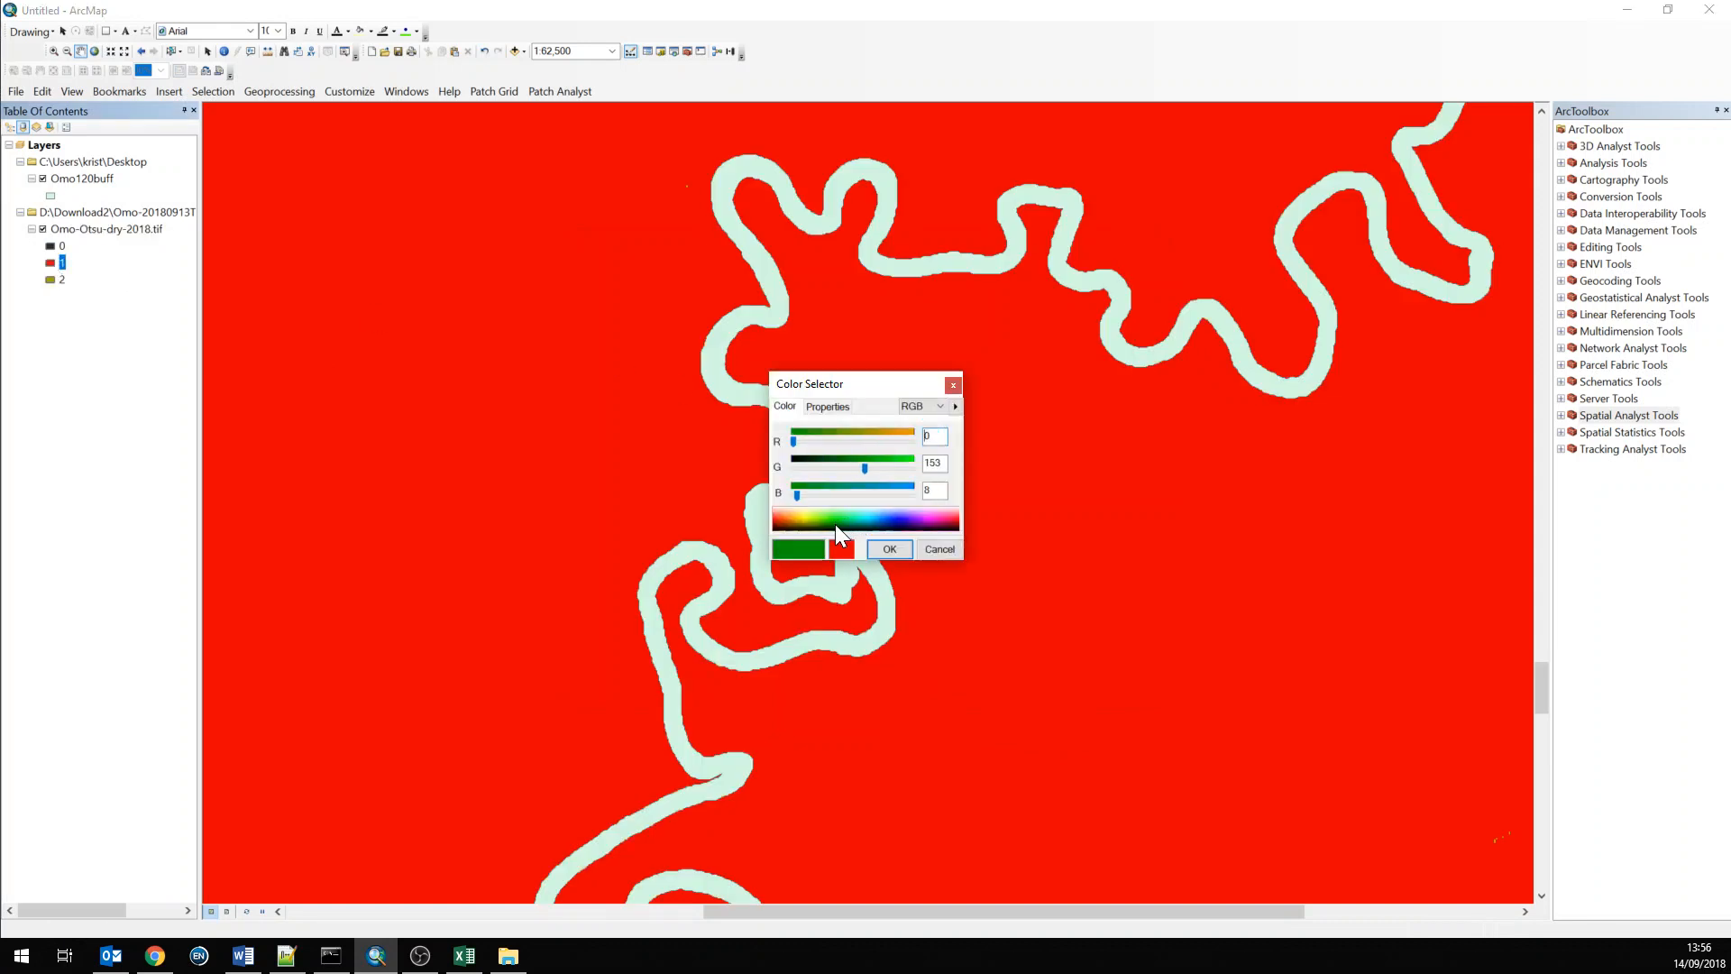
{"action": "left_click", "coordinate": [900, 549]}
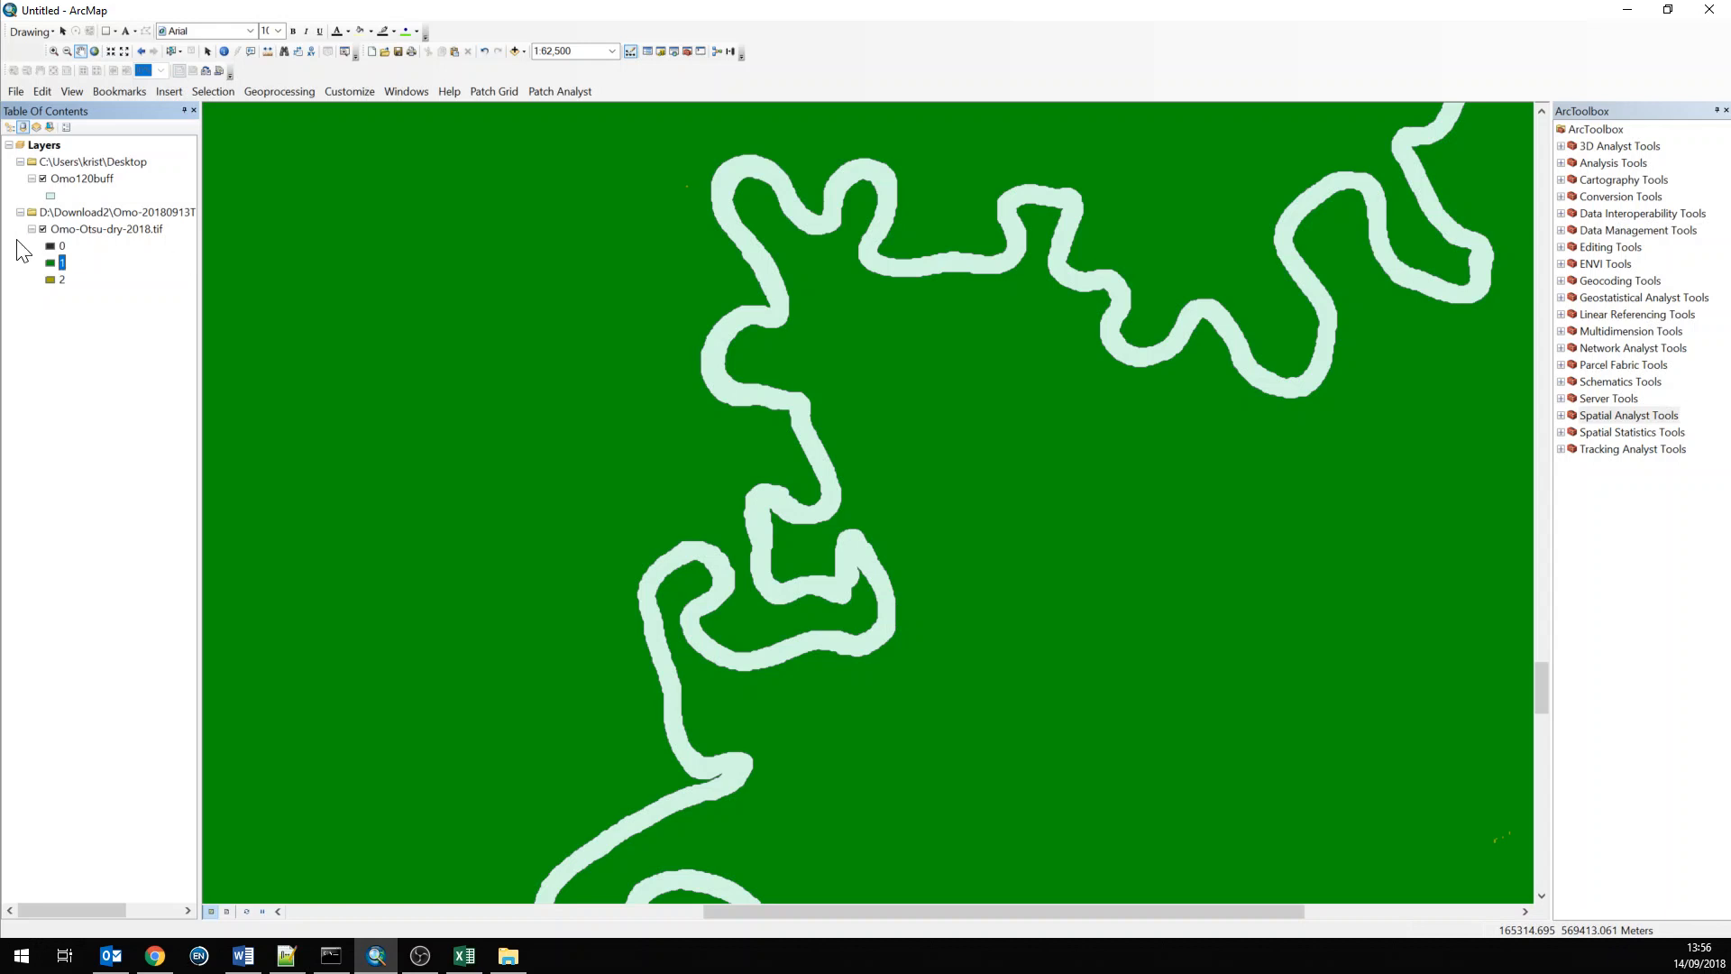
Toggle layer visibility and pan and zoom along the river to inspect the recoloured raster
{"action": "left_click", "coordinate": [43, 230]}
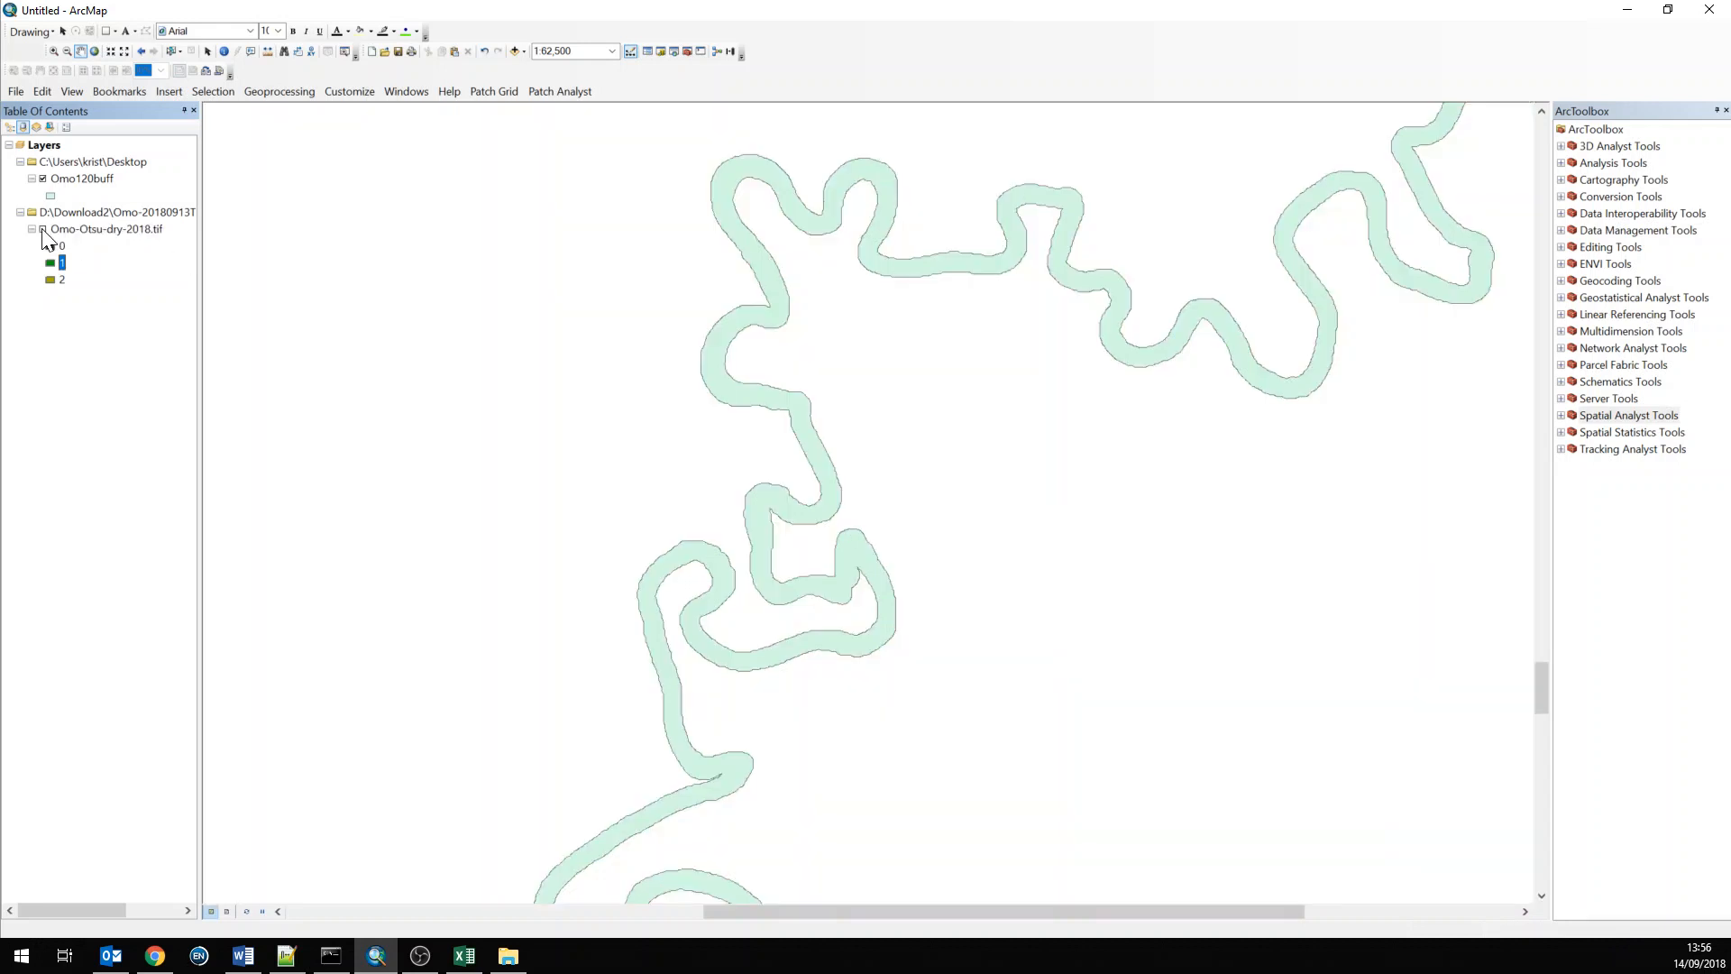
{"action": "left_click", "coordinate": [43, 230]}
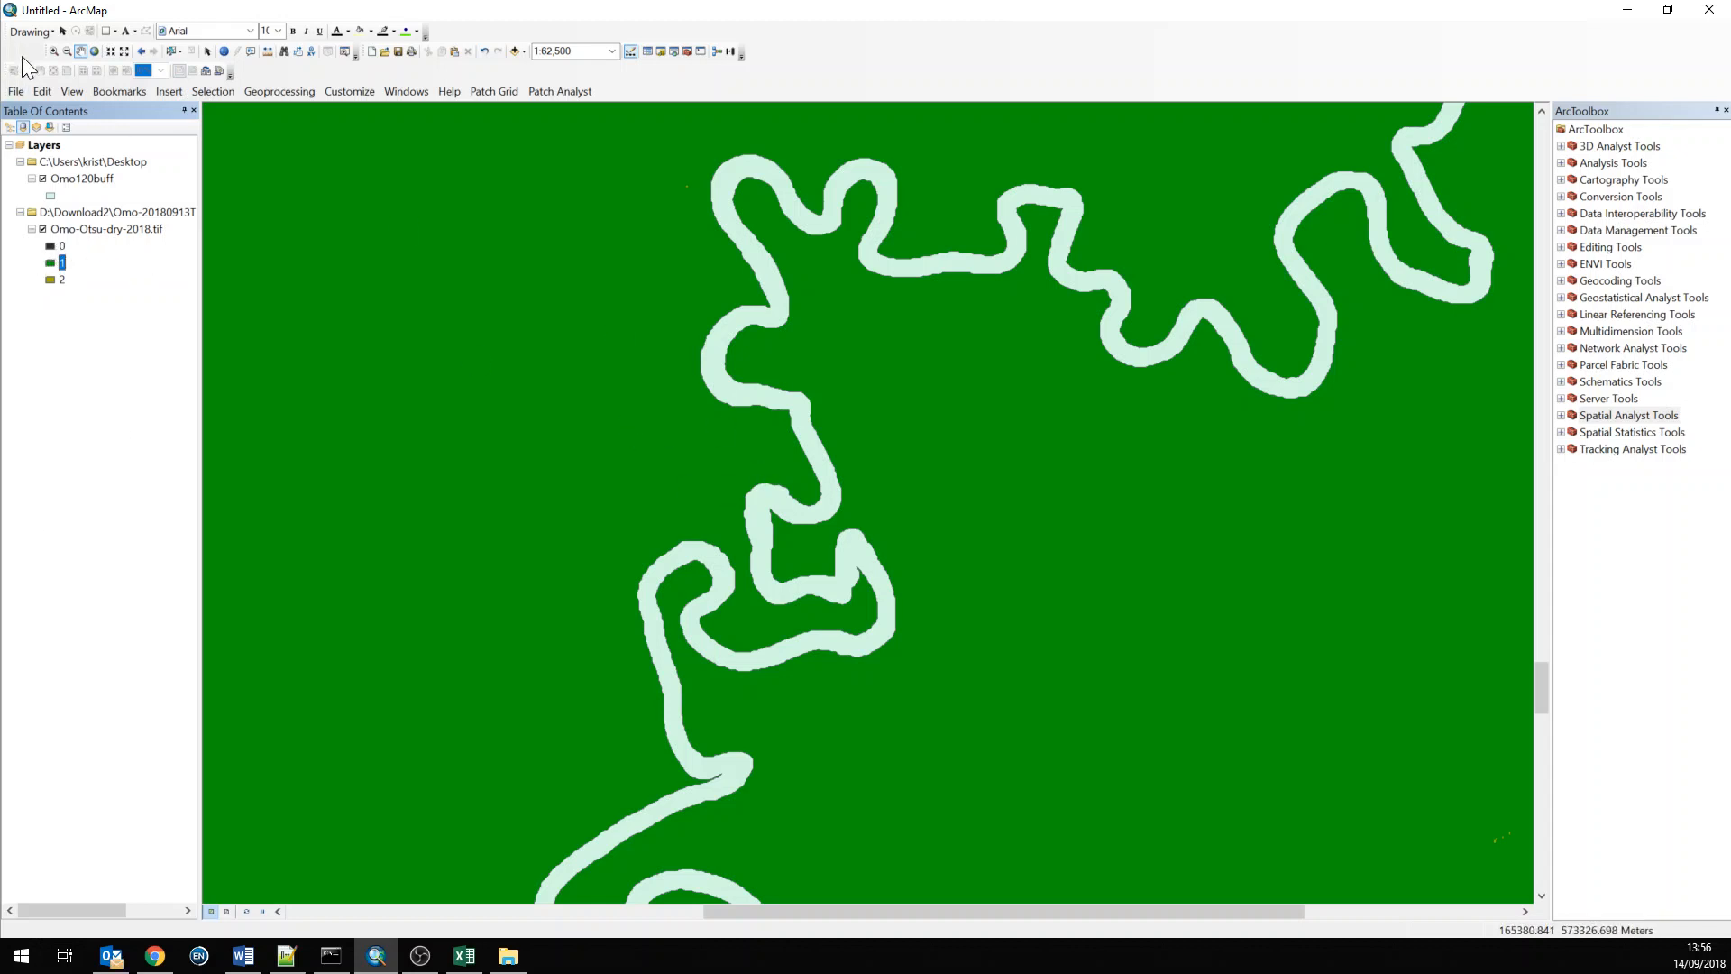
{"action": "left_click_drag", "start_coordinate": [62, 177], "coordinate": [59, 233]}
{"action": "left_click", "coordinate": [42, 179]}
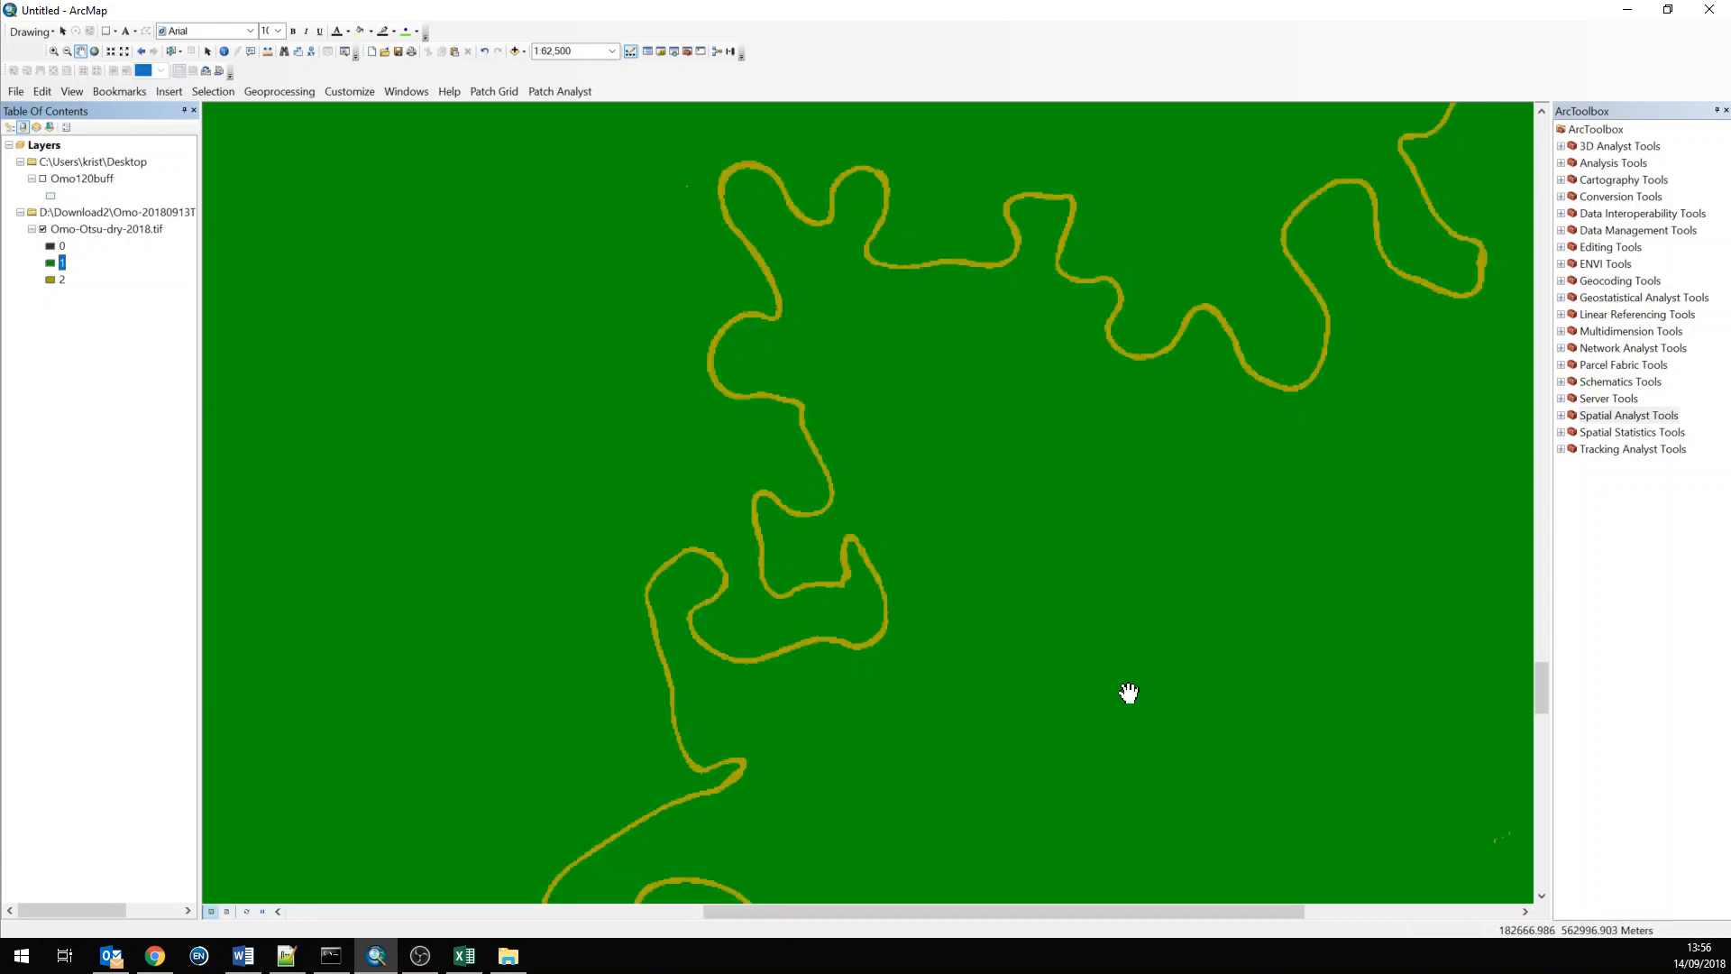
{"action": "scroll", "coordinate": [928, 514], "scroll_direction": "up", "scroll_amount": 1}
{"action": "scroll", "coordinate": [919, 503], "scroll_direction": "up", "scroll_amount": 3}
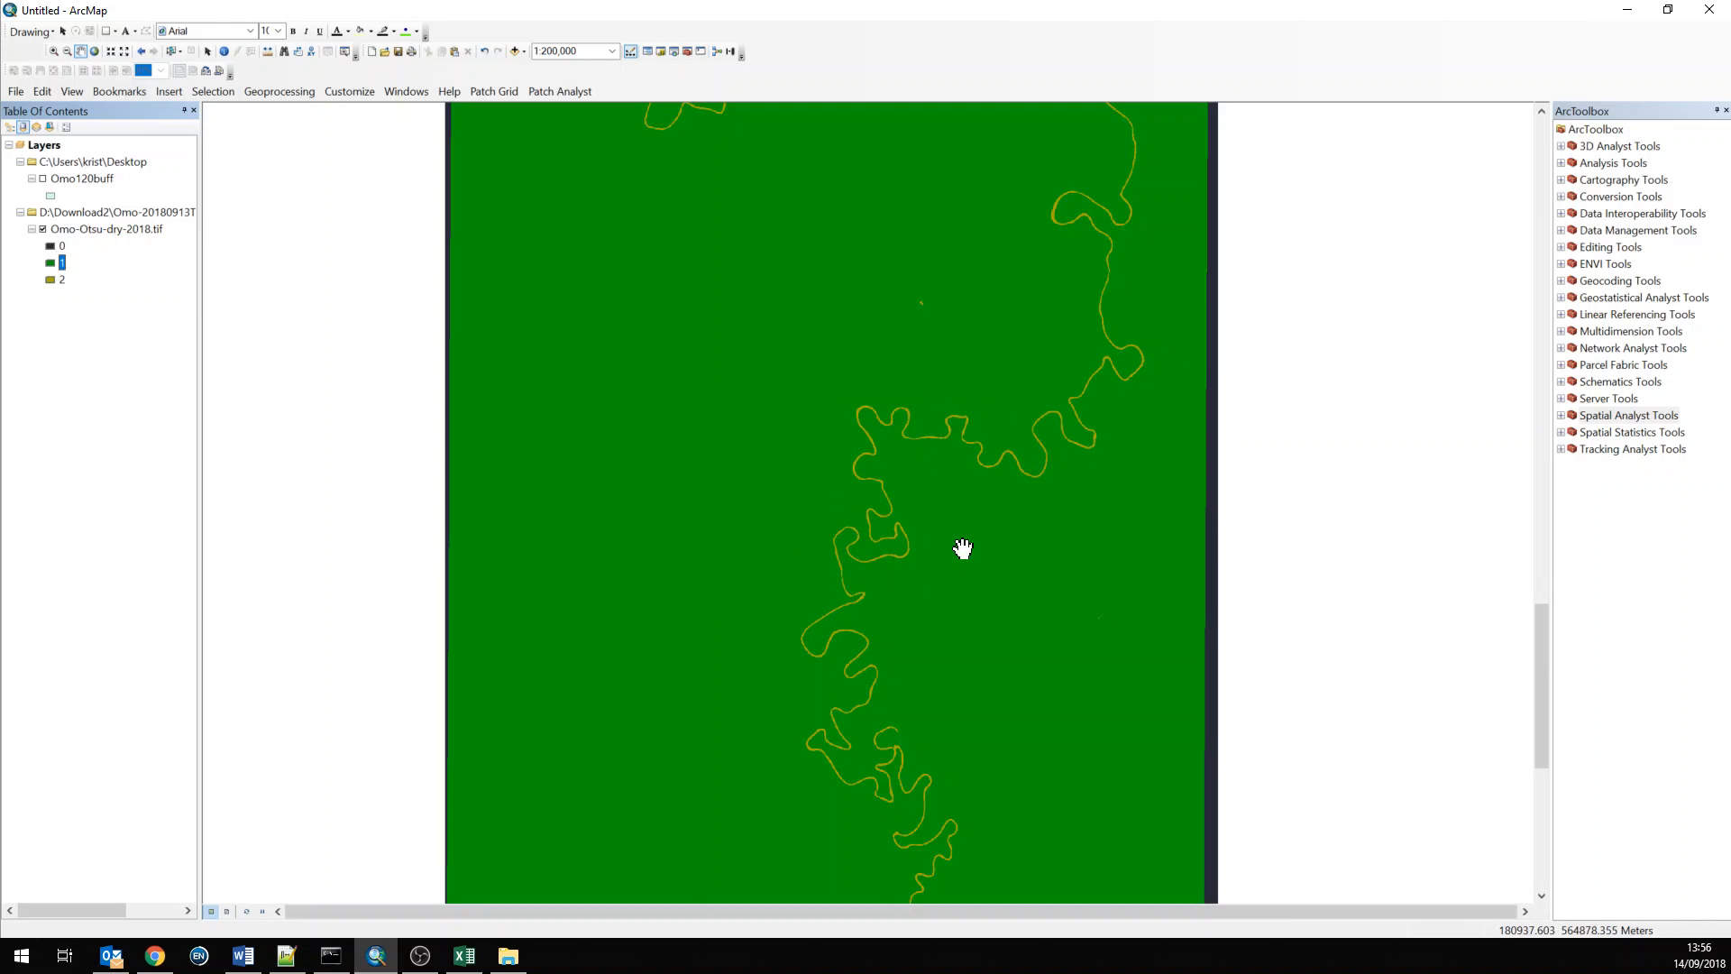
{"action": "left_click_drag", "start_coordinate": [963, 548], "coordinate": [772, 625]}
{"action": "left_click_drag", "start_coordinate": [911, 382], "coordinate": [871, 659]}
{"action": "left_click_drag", "start_coordinate": [652, 415], "coordinate": [1044, 378]}
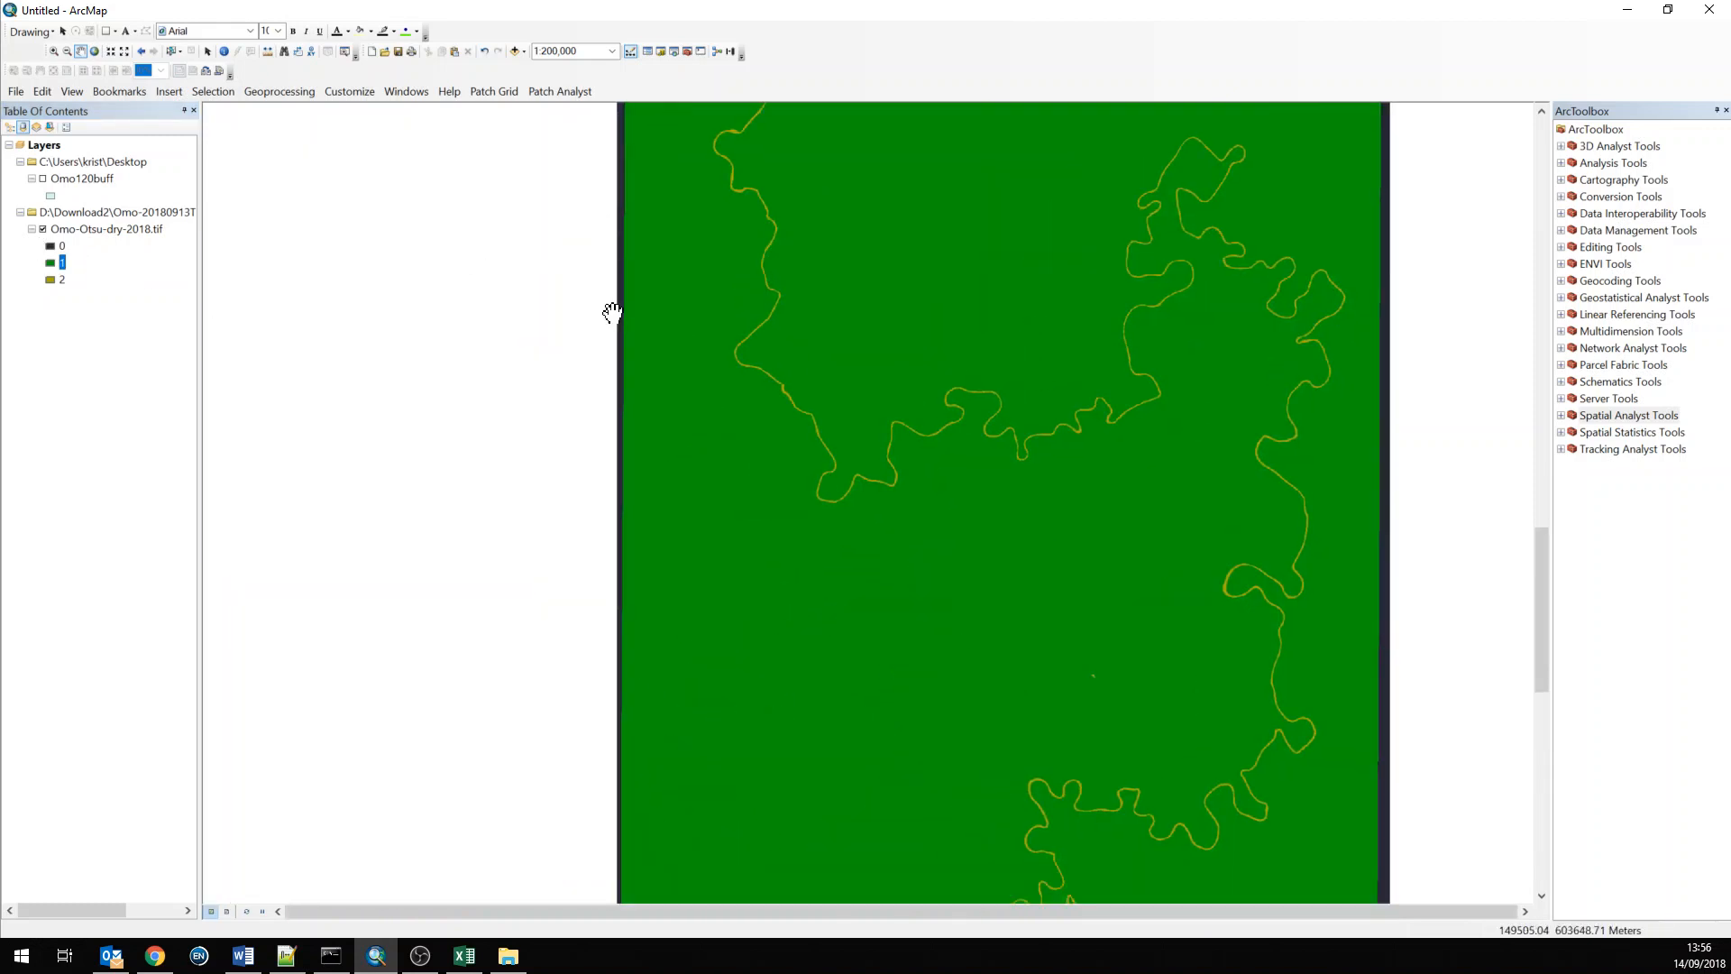
{"action": "left_click_drag", "start_coordinate": [981, 888], "coordinate": [880, 300]}
{"action": "left_click_drag", "start_coordinate": [869, 642], "coordinate": [729, 275]}
{"action": "left_click_drag", "start_coordinate": [640, 570], "coordinate": [742, 826]}
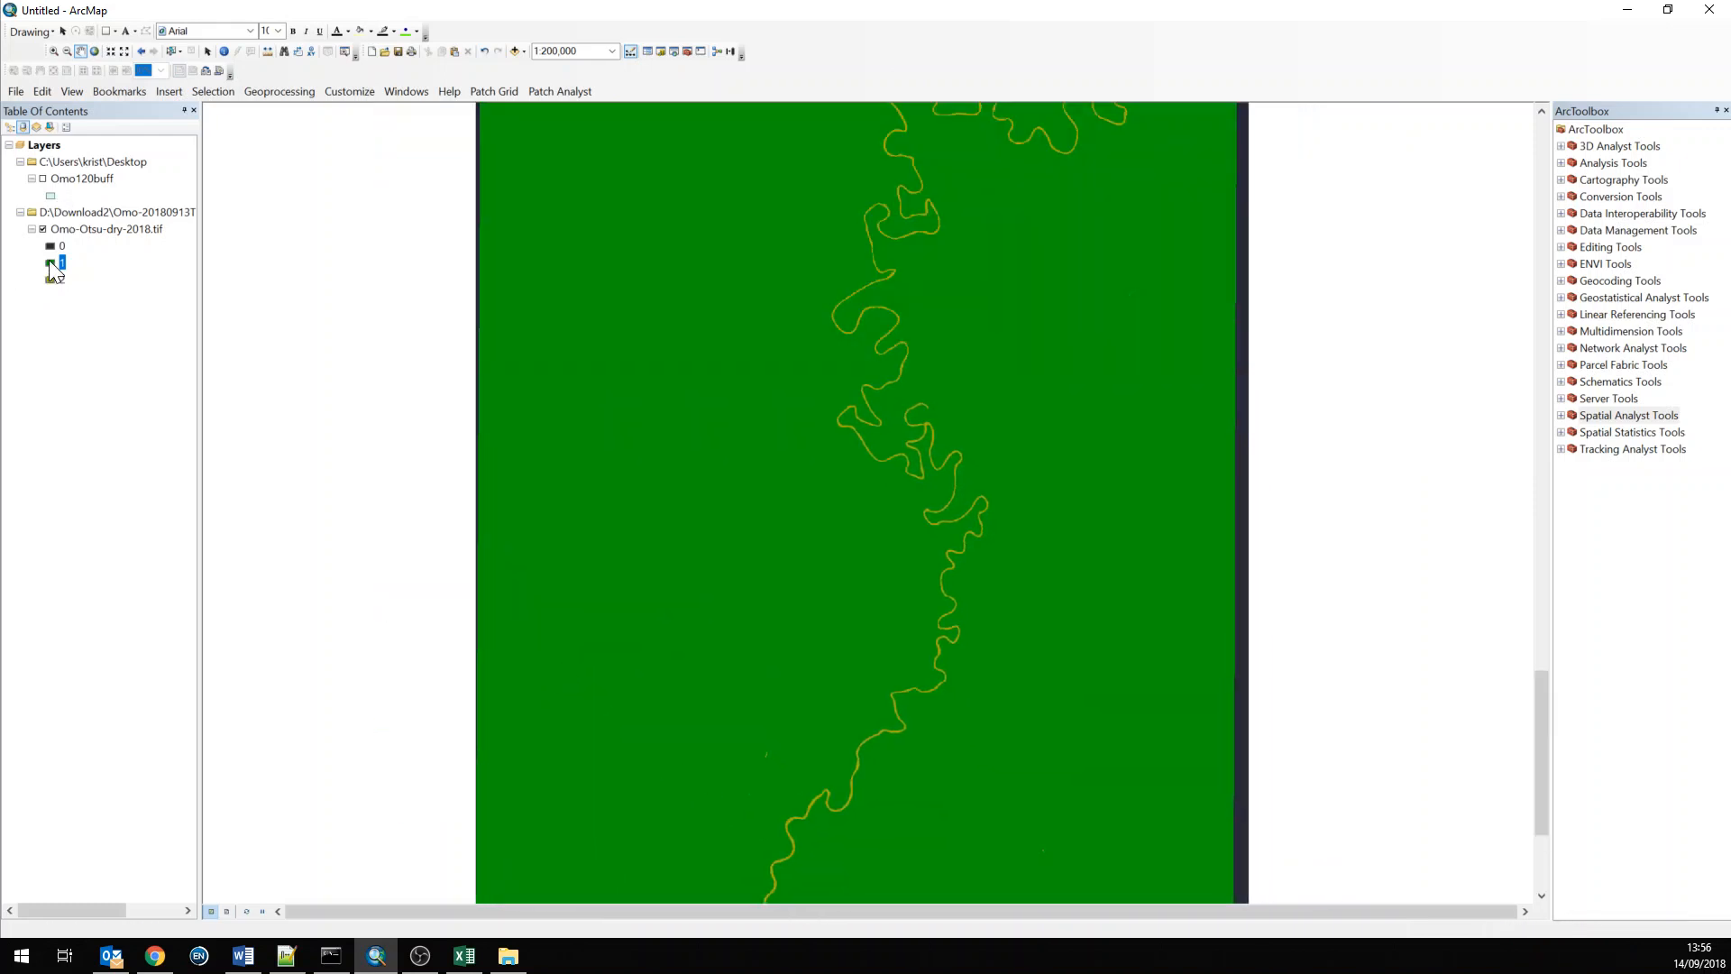
{"action": "scroll", "coordinate": [827, 695], "scroll_direction": "up", "scroll_amount": 4}
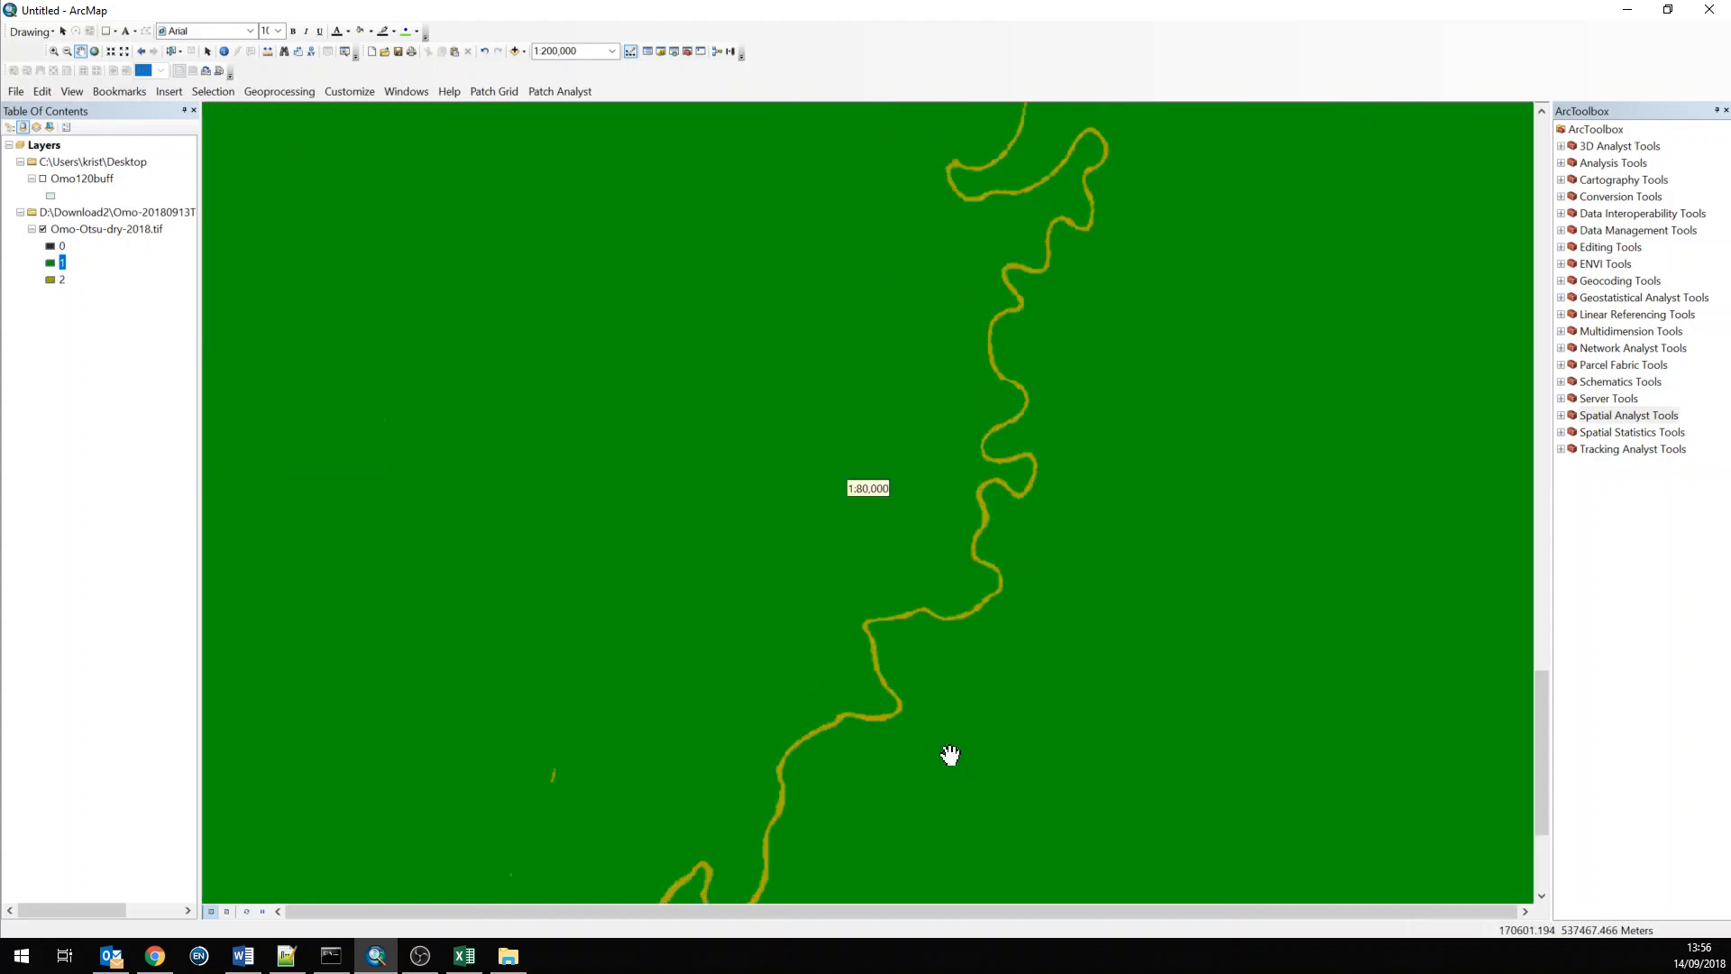
{"action": "scroll", "coordinate": [950, 754], "scroll_direction": "up", "scroll_amount": 1}
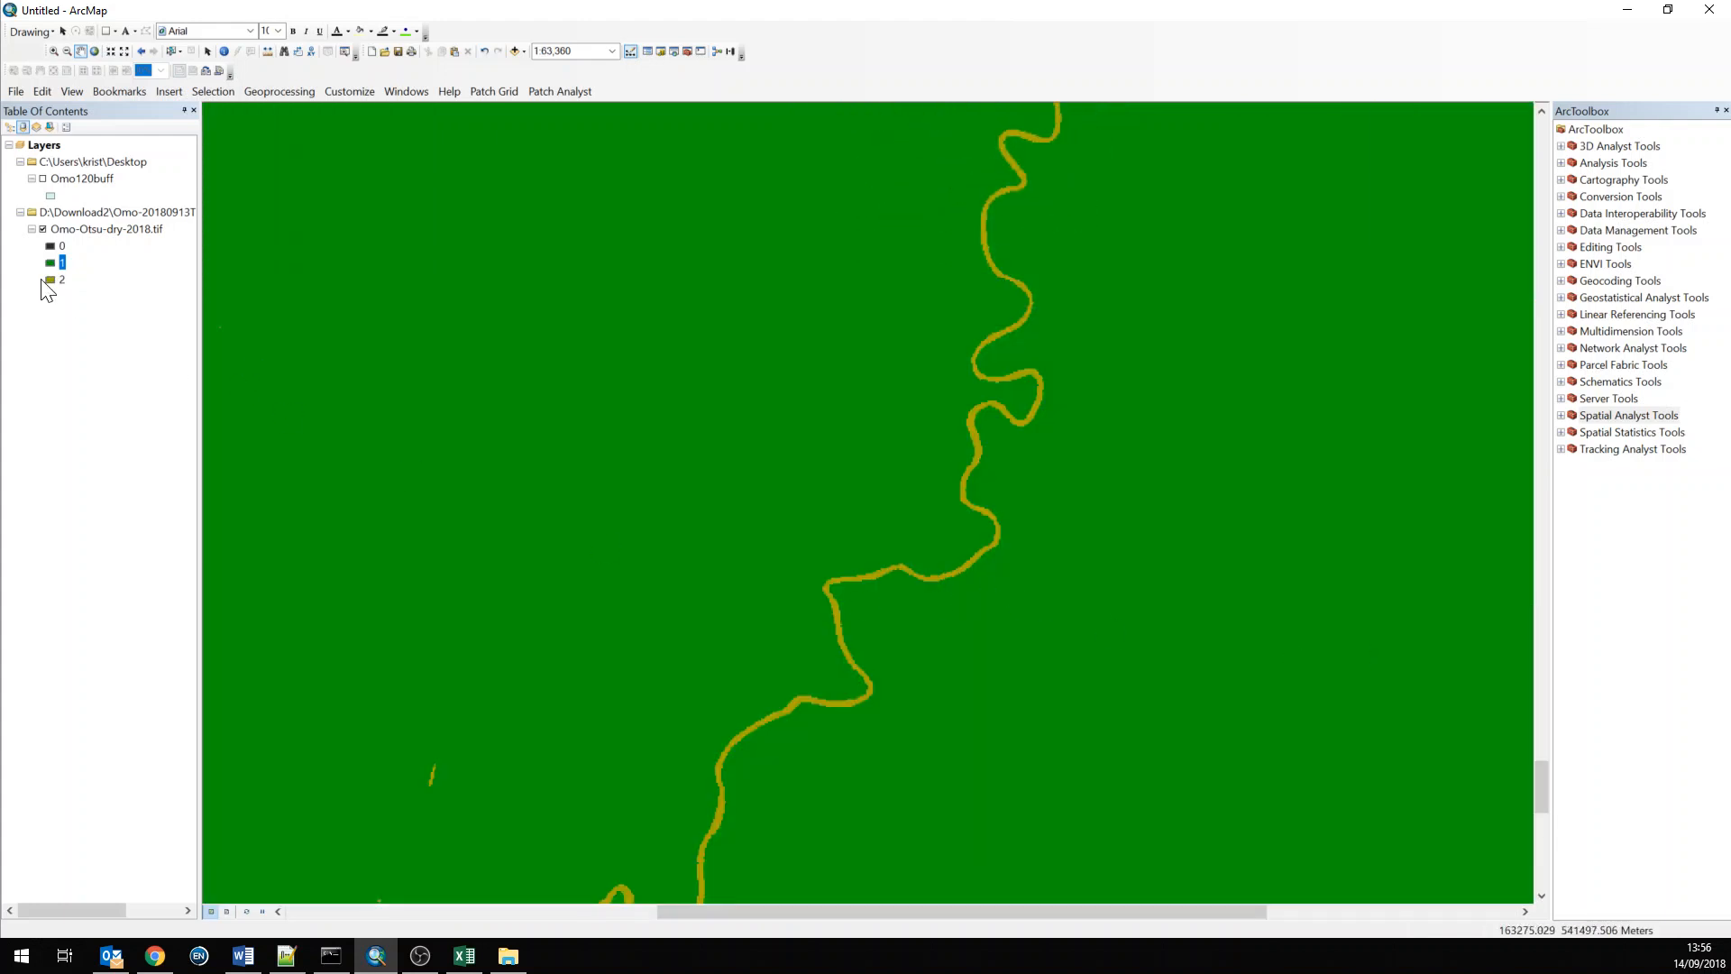
{"action": "scroll", "coordinate": [843, 676], "scroll_direction": "up", "scroll_amount": 2}
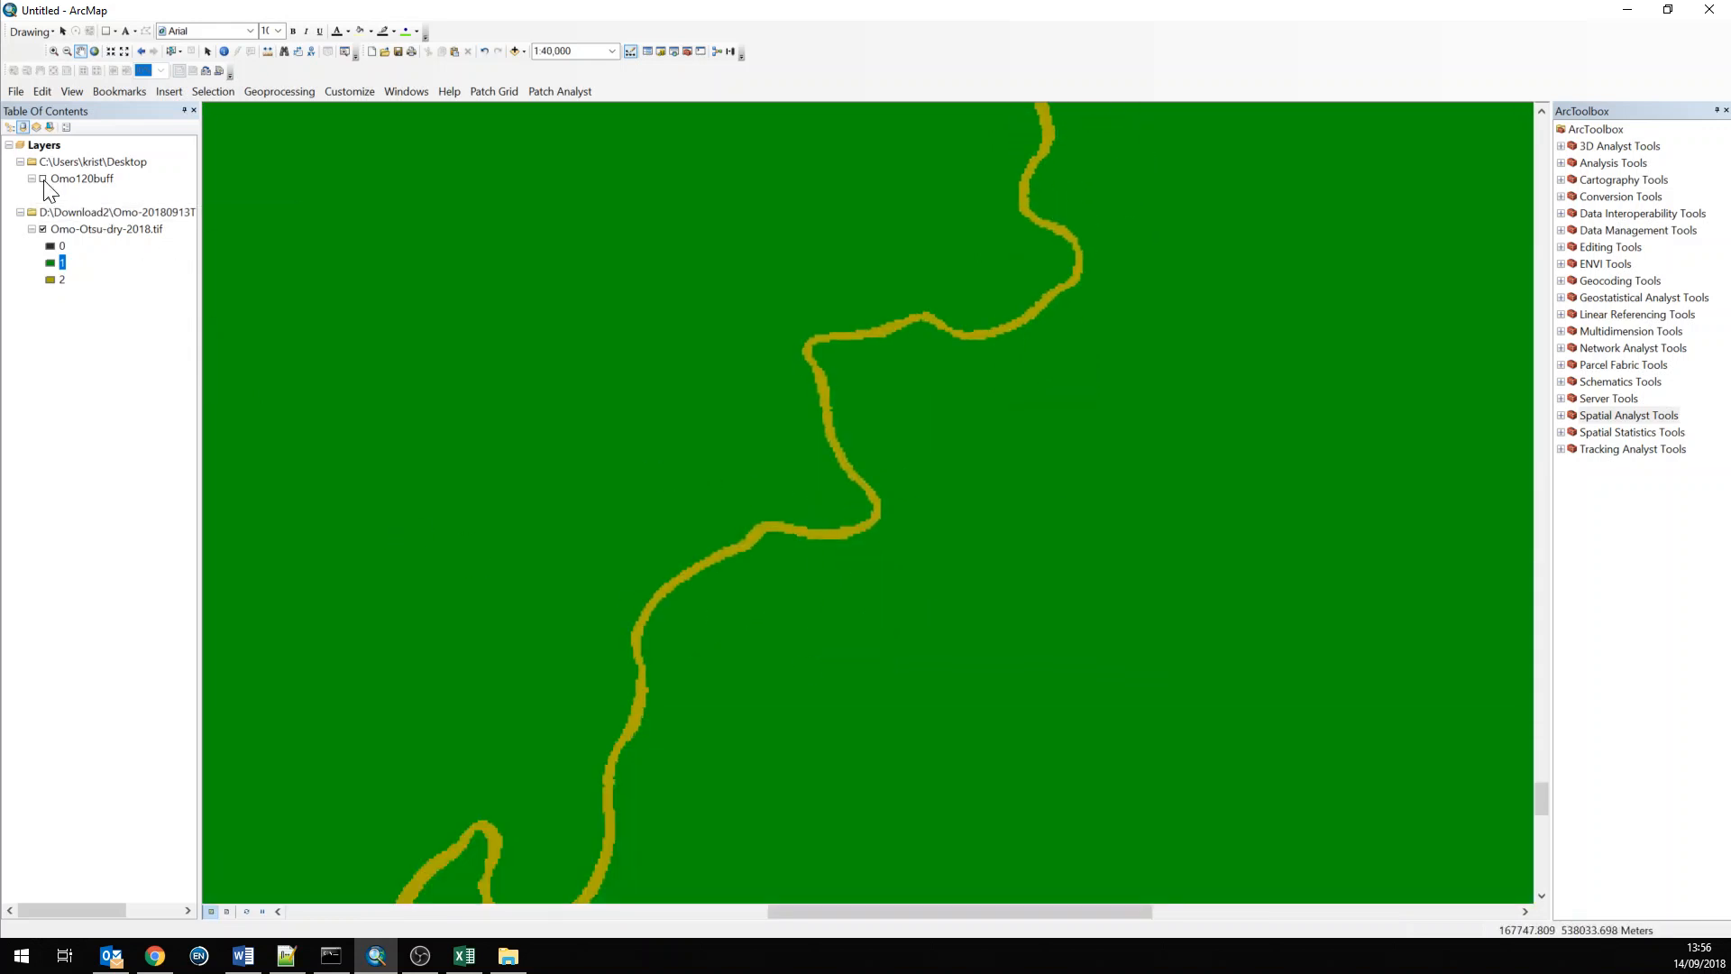
Set the Omo120buff layer's display transparency to 50% so the raster shows through the buffer
{"action": "double_click", "coordinate": [79, 178]}
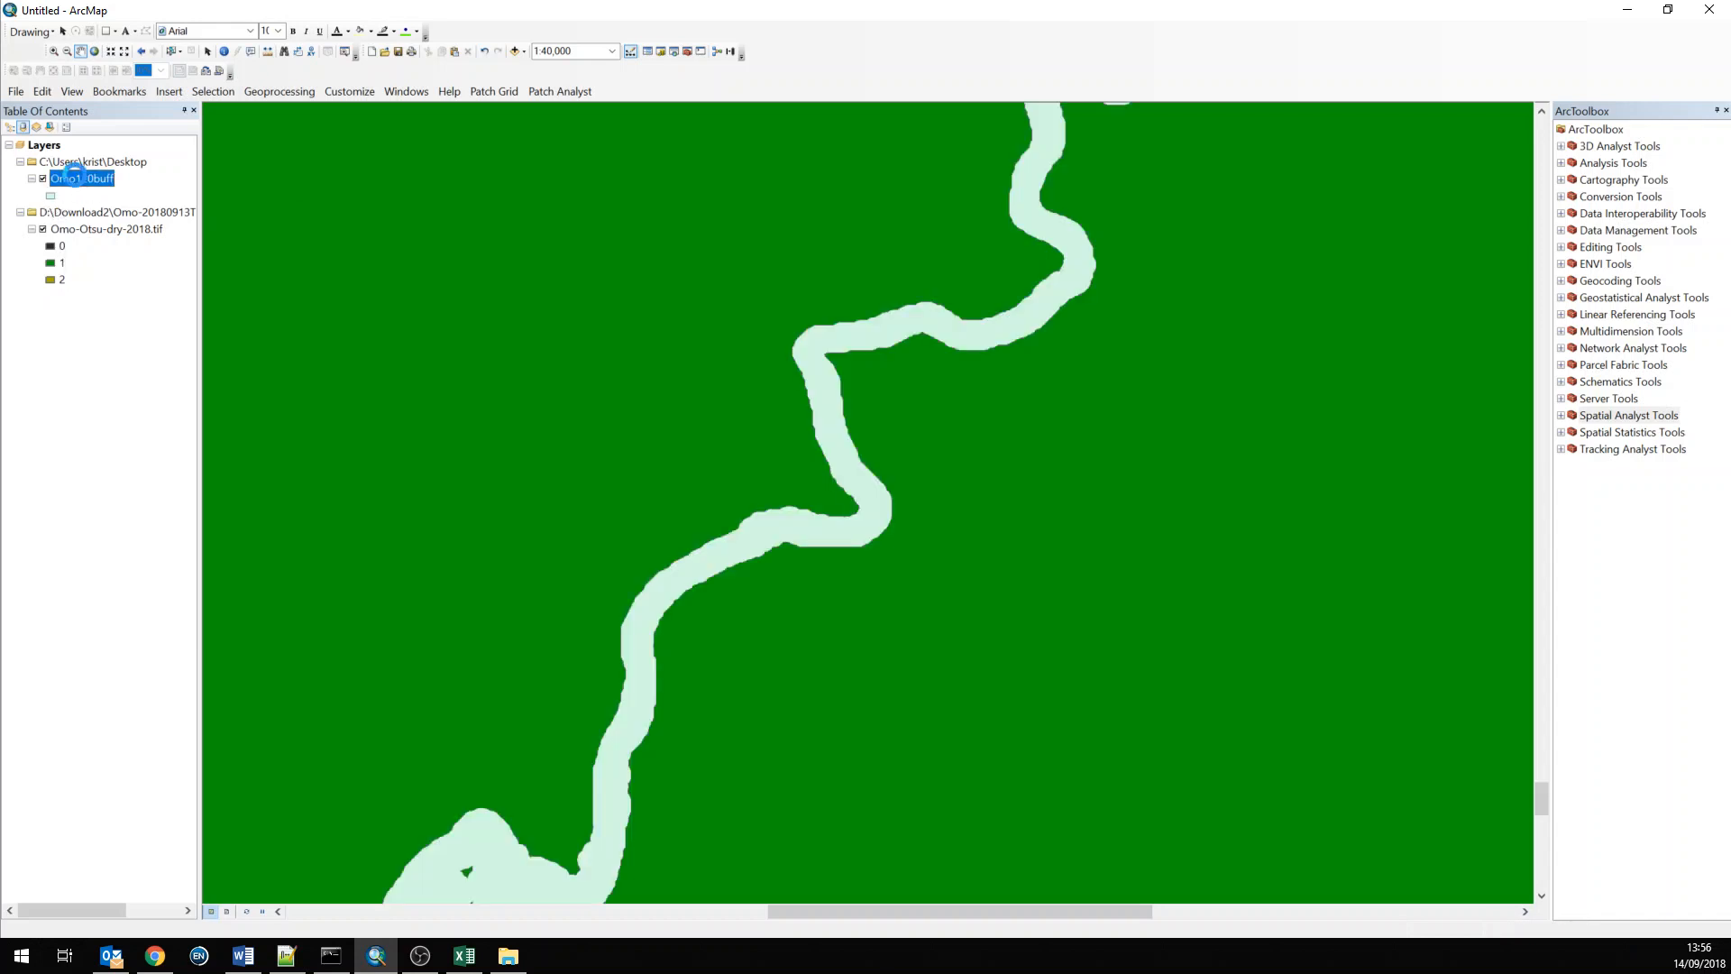
{"action": "left_click", "coordinate": [772, 281]}
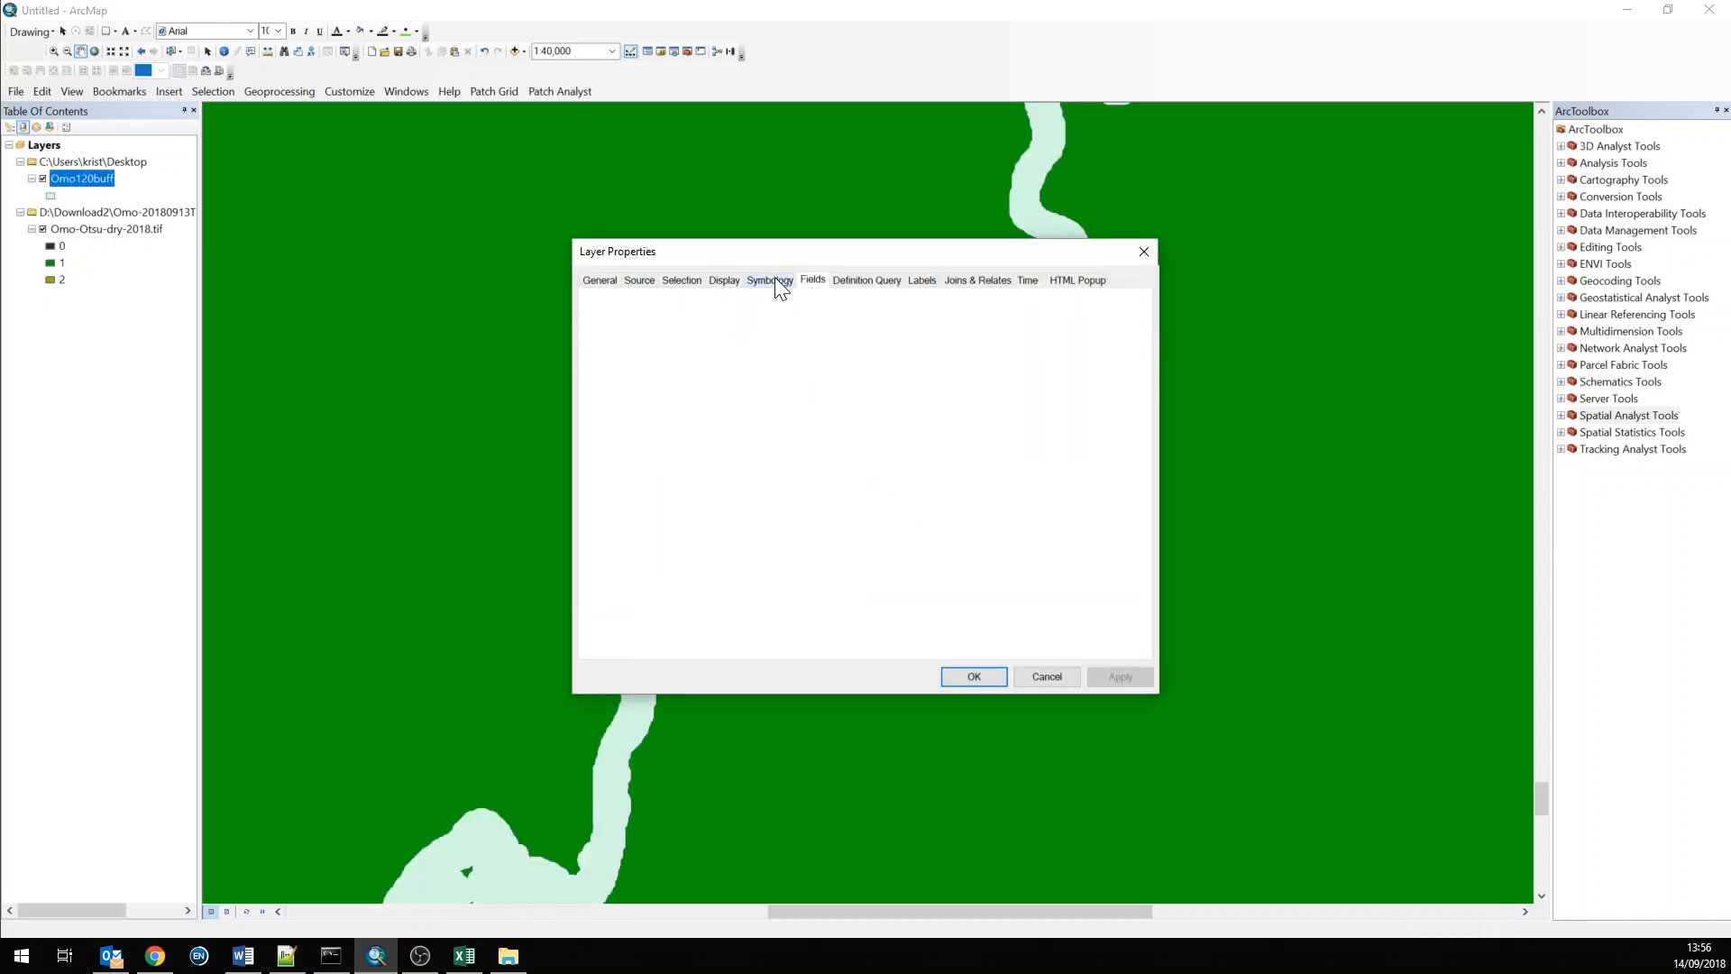
{"action": "left_click", "coordinate": [681, 282]}
{"action": "left_click", "coordinate": [724, 281]}
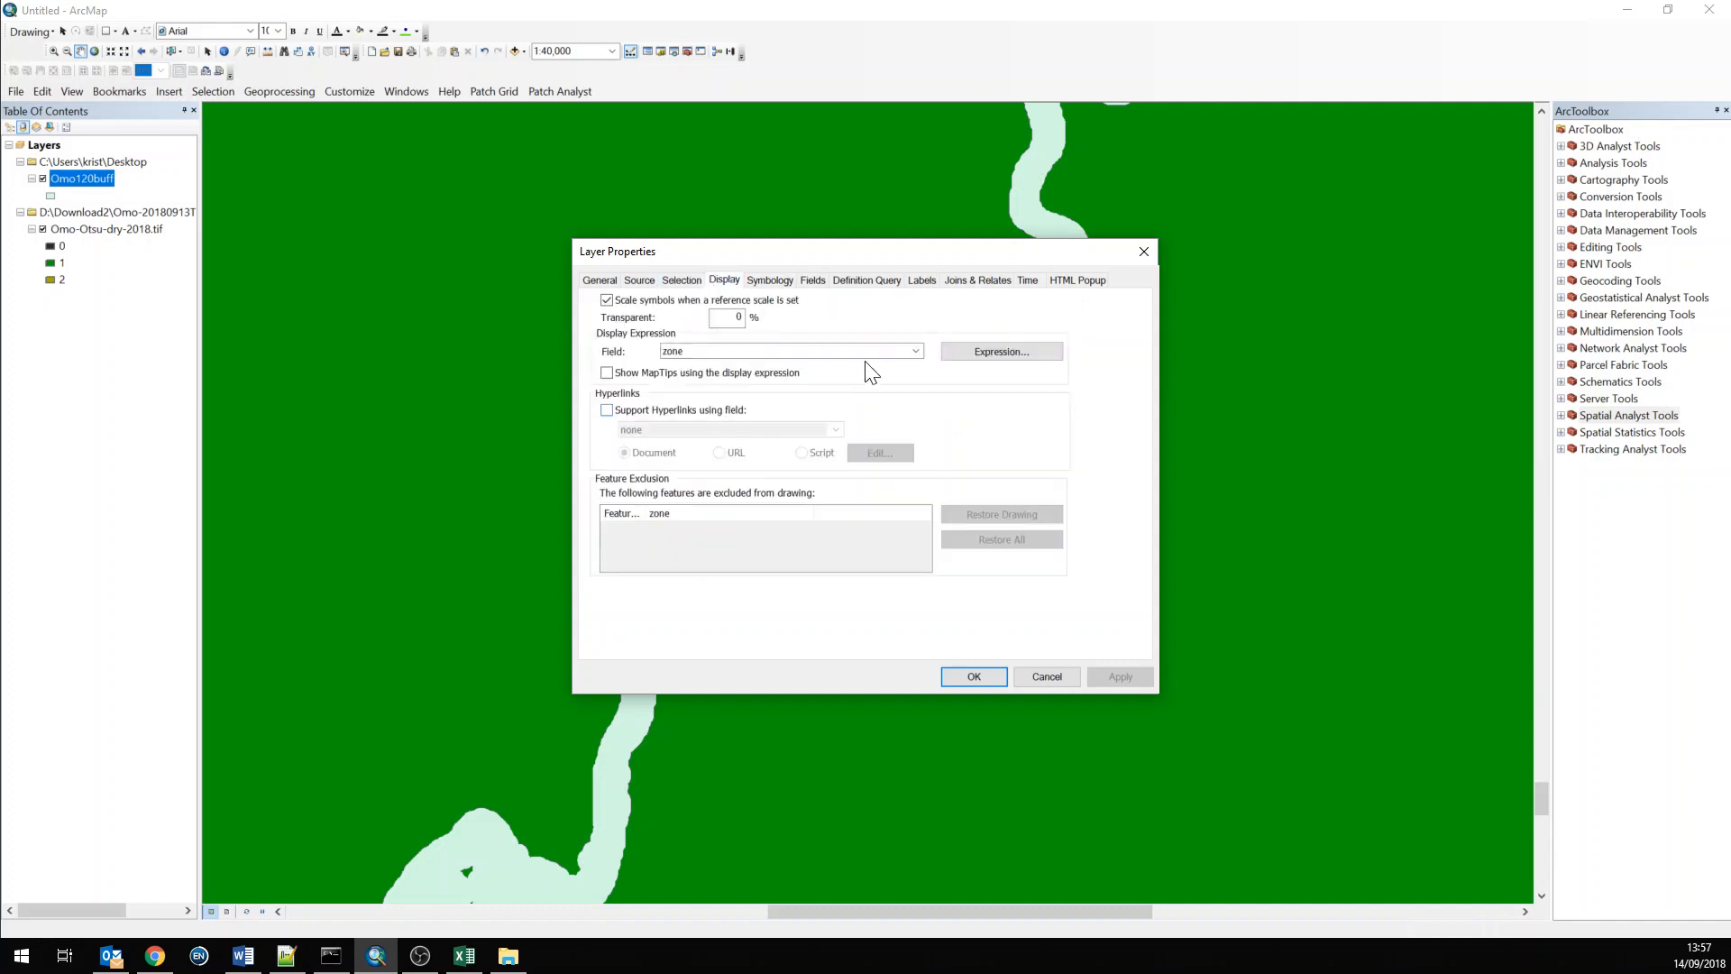
{"action": "left_click", "coordinate": [730, 317]}
{"action": "type", "text": "5"}
{"action": "key", "text": "Return"}
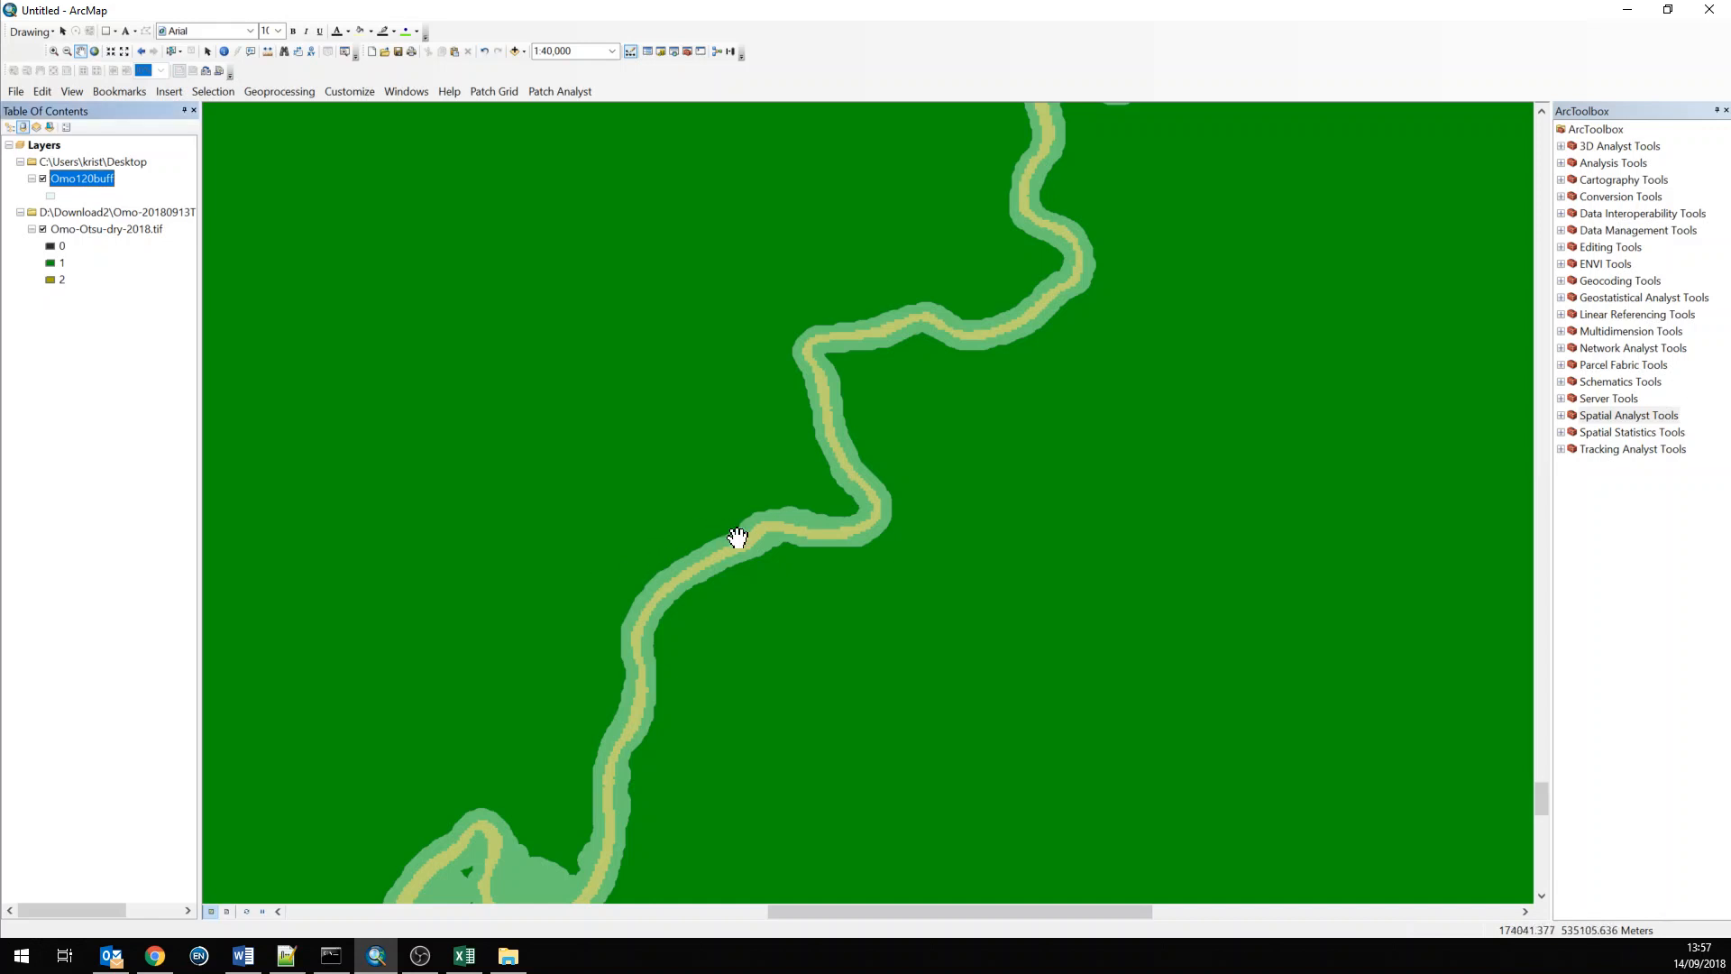
{"action": "left_click_drag", "start_coordinate": [619, 761], "coordinate": [697, 562]}
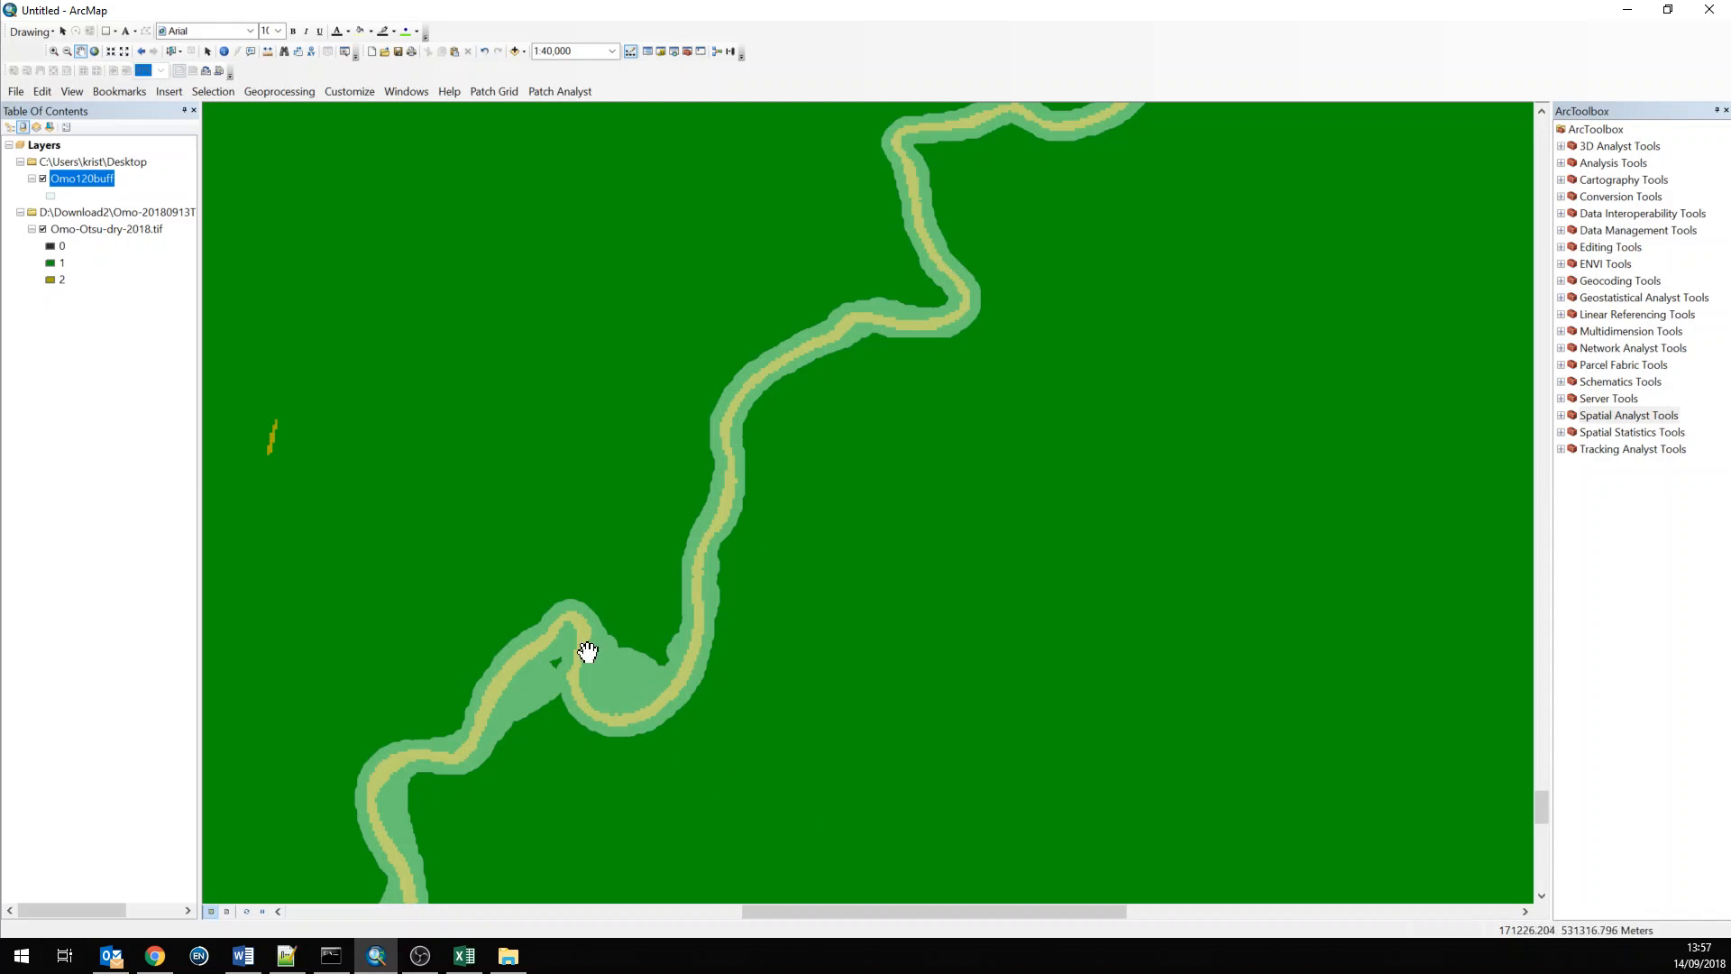
Pan along the river to its southern end to inspect the buffer over the raster
{"action": "left_click_drag", "start_coordinate": [375, 843], "coordinate": [594, 223]}
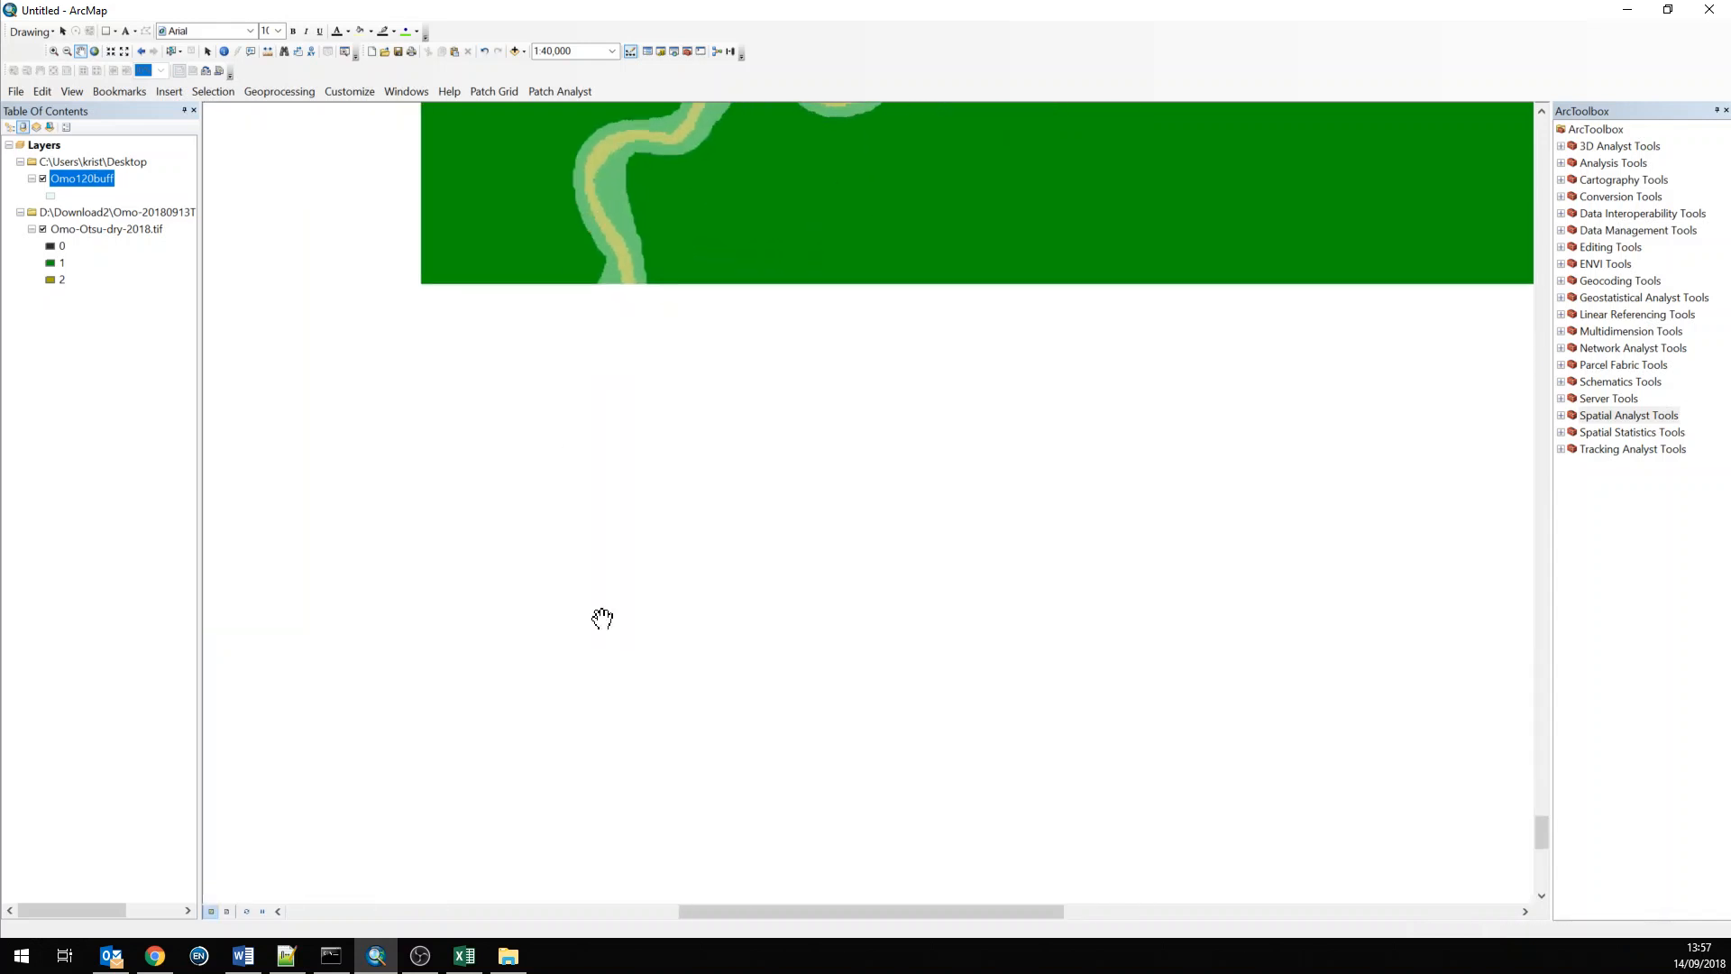
{"action": "left_click_drag", "start_coordinate": [648, 644], "coordinate": [974, 47]}
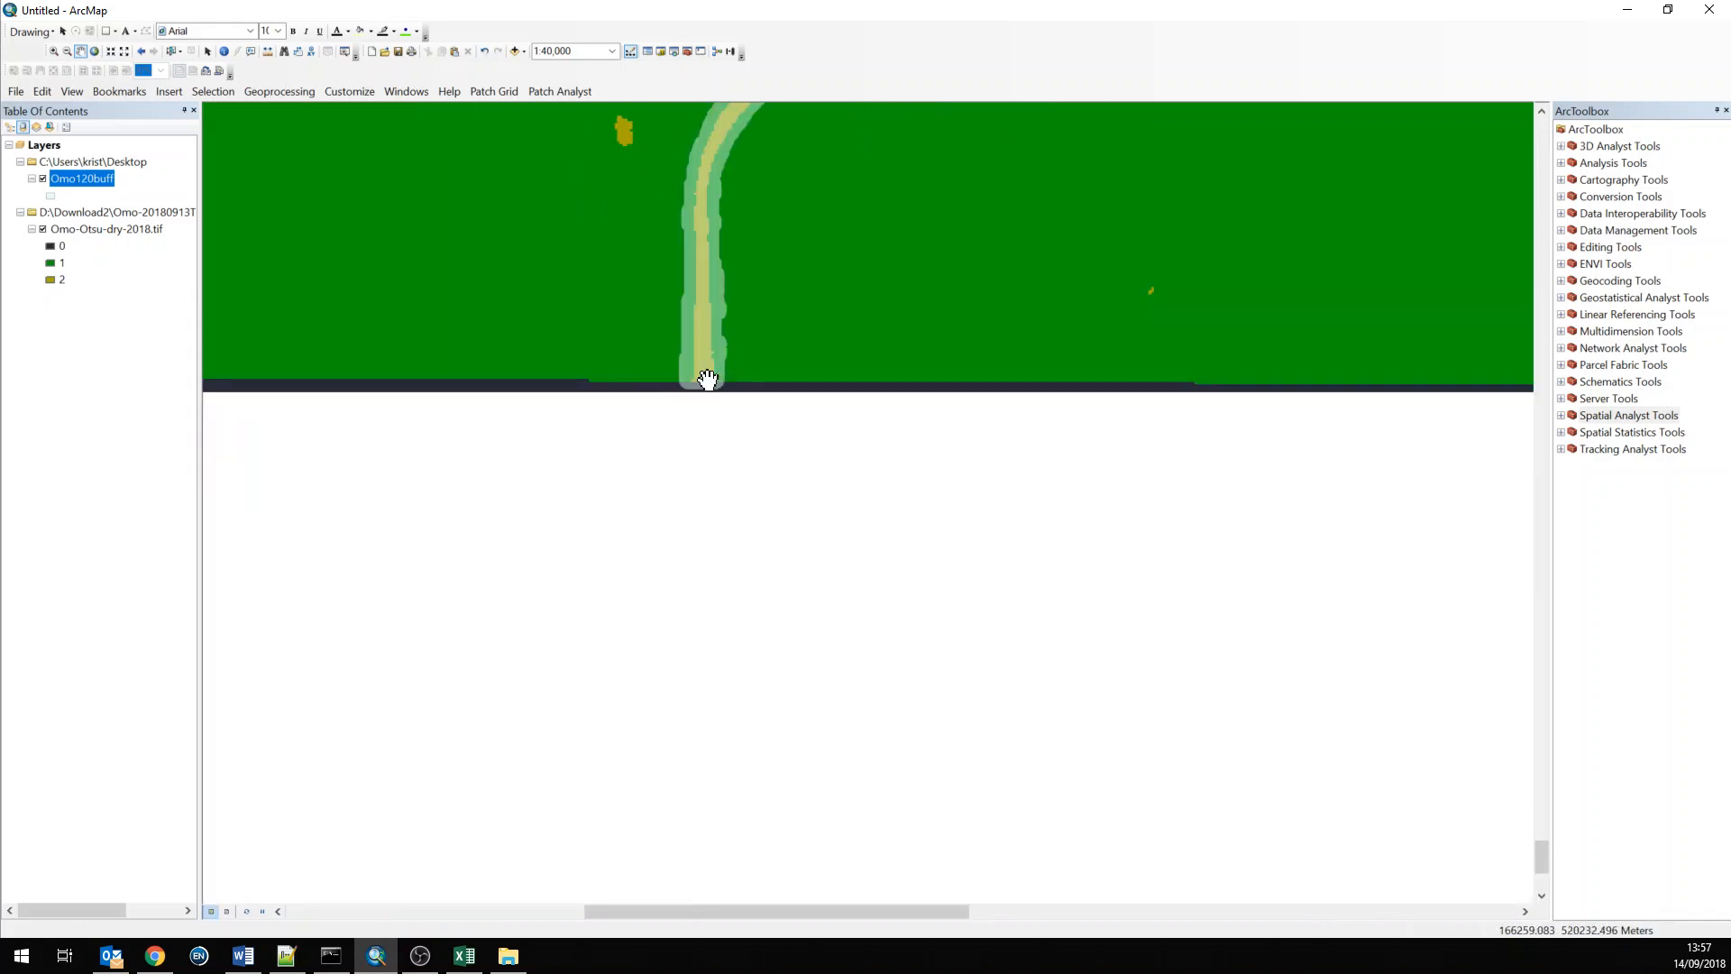
{"action": "left_click_drag", "start_coordinate": [703, 394], "coordinate": [681, 478]}
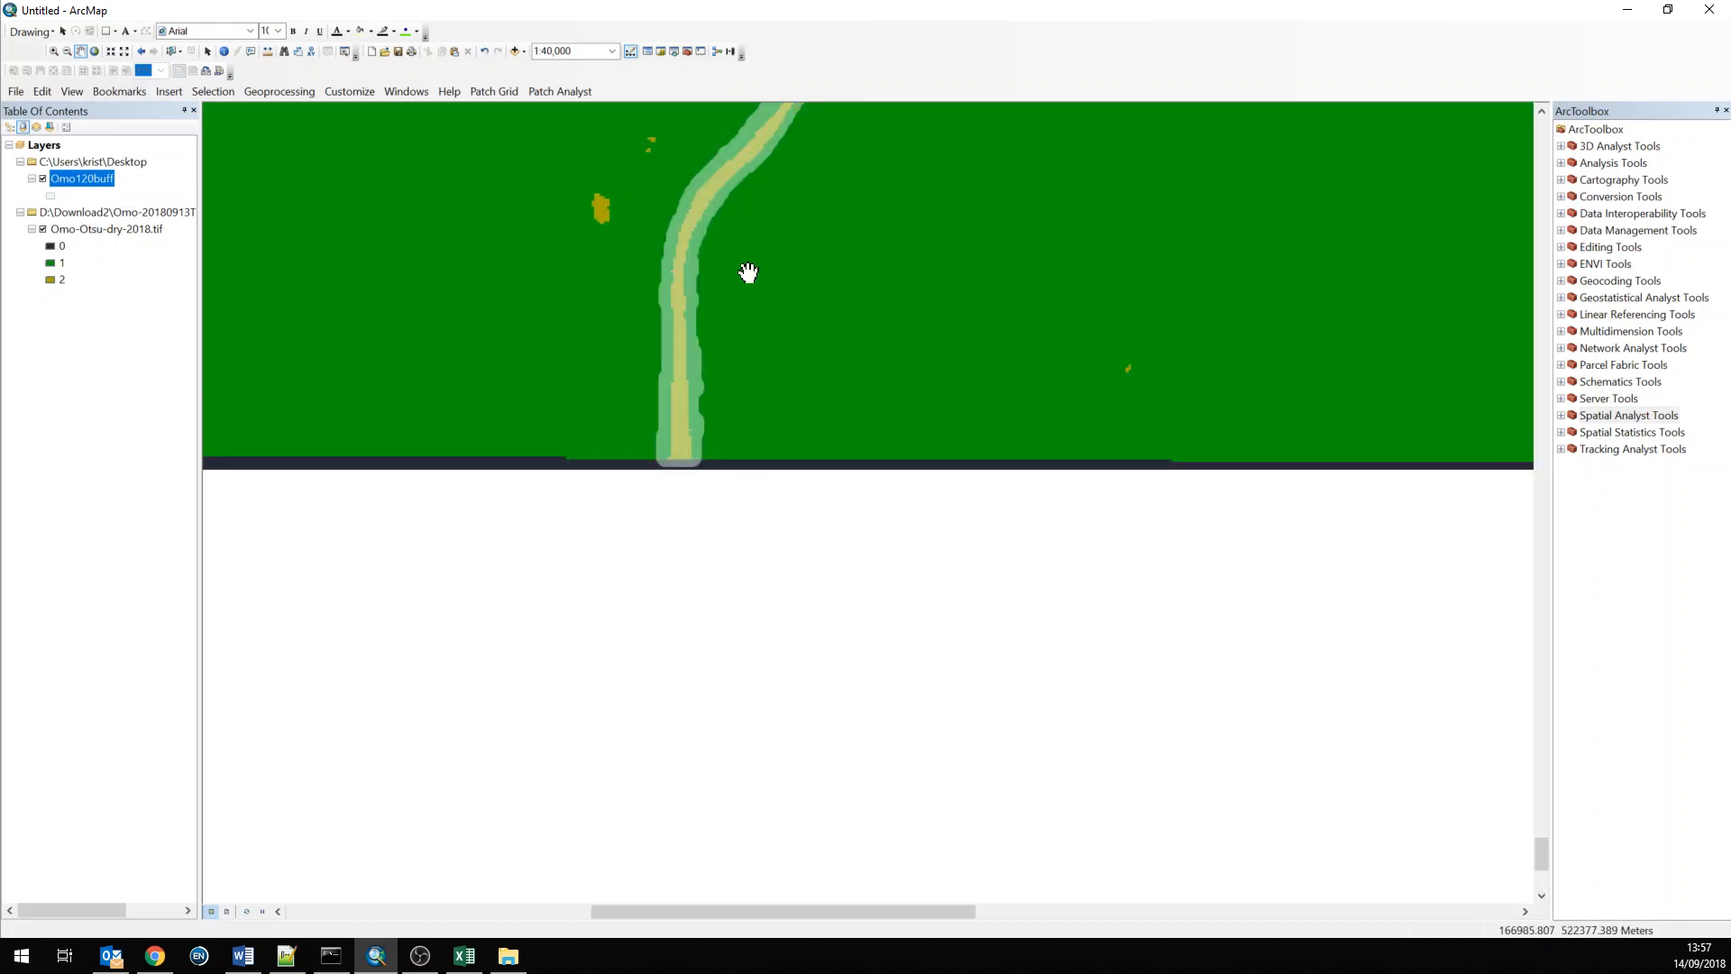
{"action": "left_click_drag", "start_coordinate": [748, 269], "coordinate": [715, 353]}
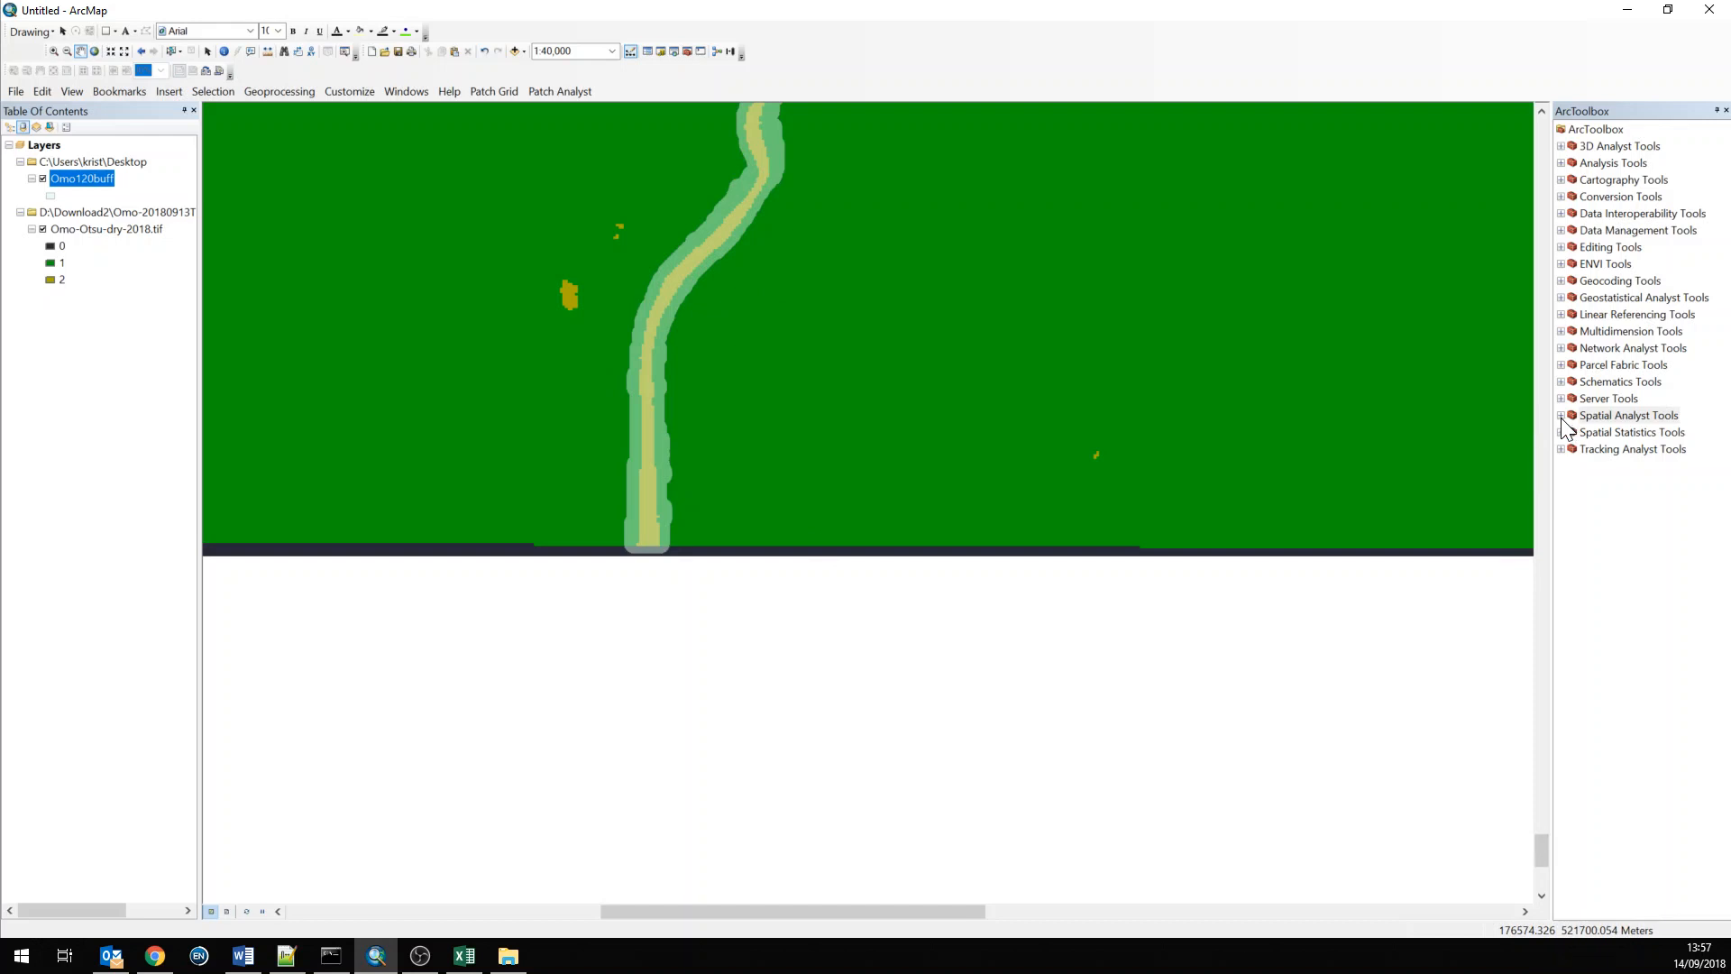
Open the Zonal Histogram tool from the Spatial Analyst Zonal toolset
{"action": "left_click", "coordinate": [1562, 416]}
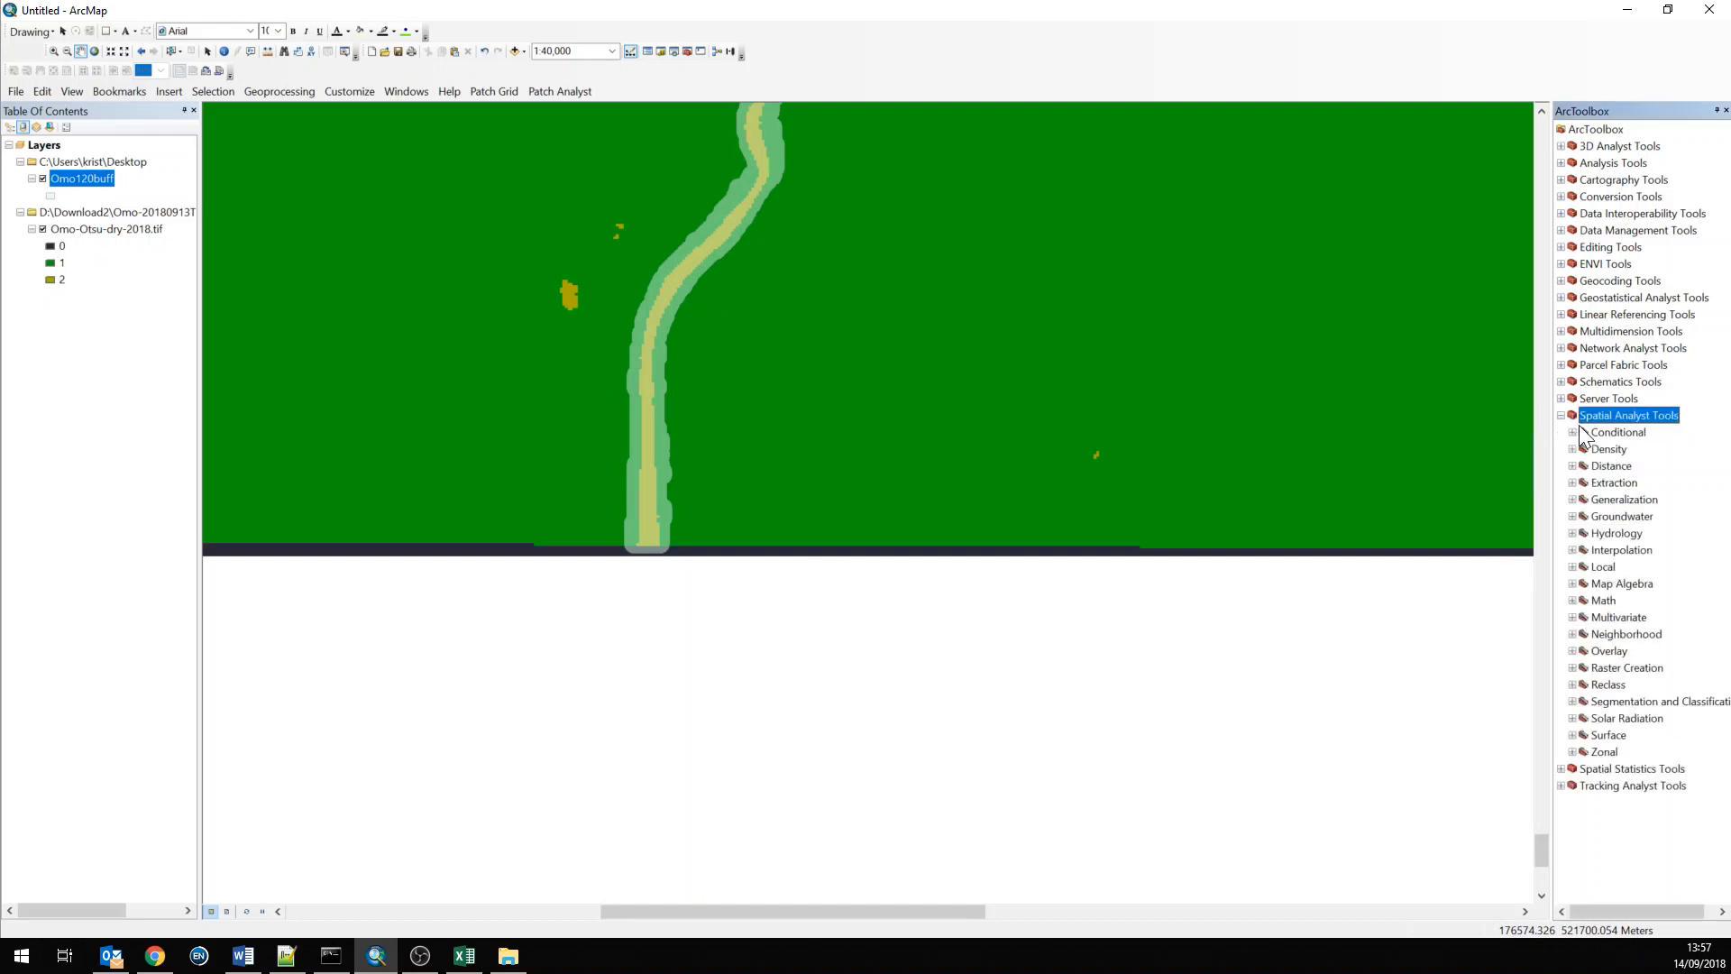
{"action": "left_click", "coordinate": [1598, 754]}
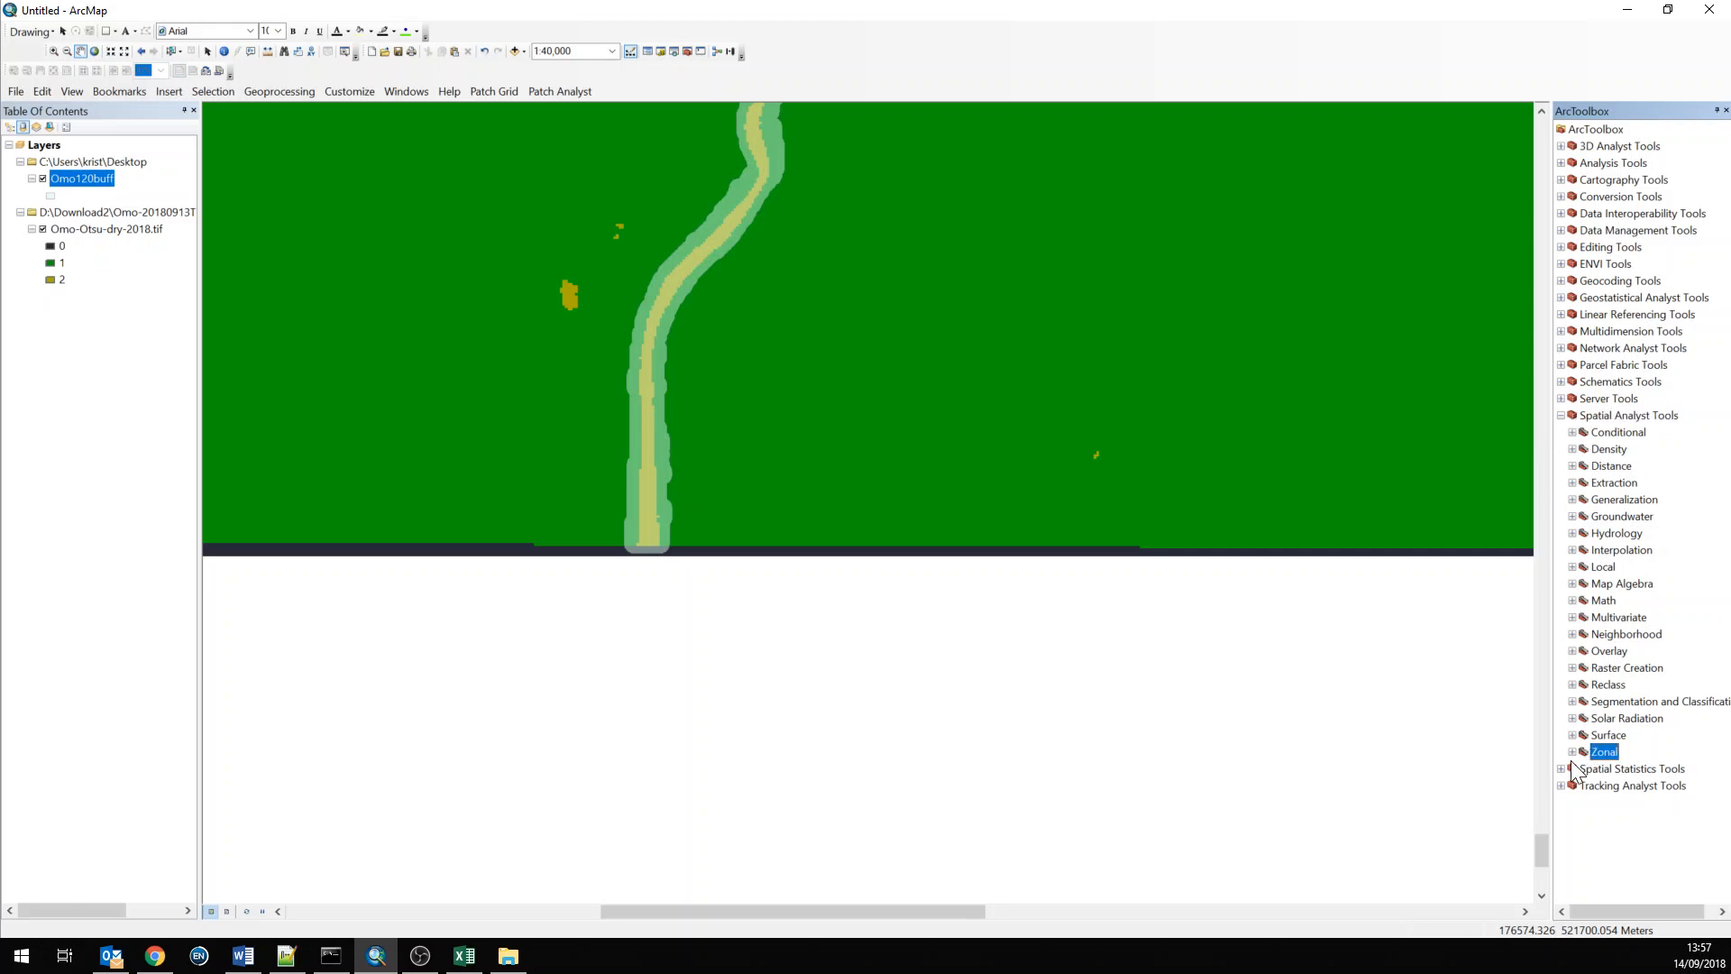
{"action": "left_click", "coordinate": [1572, 752]}
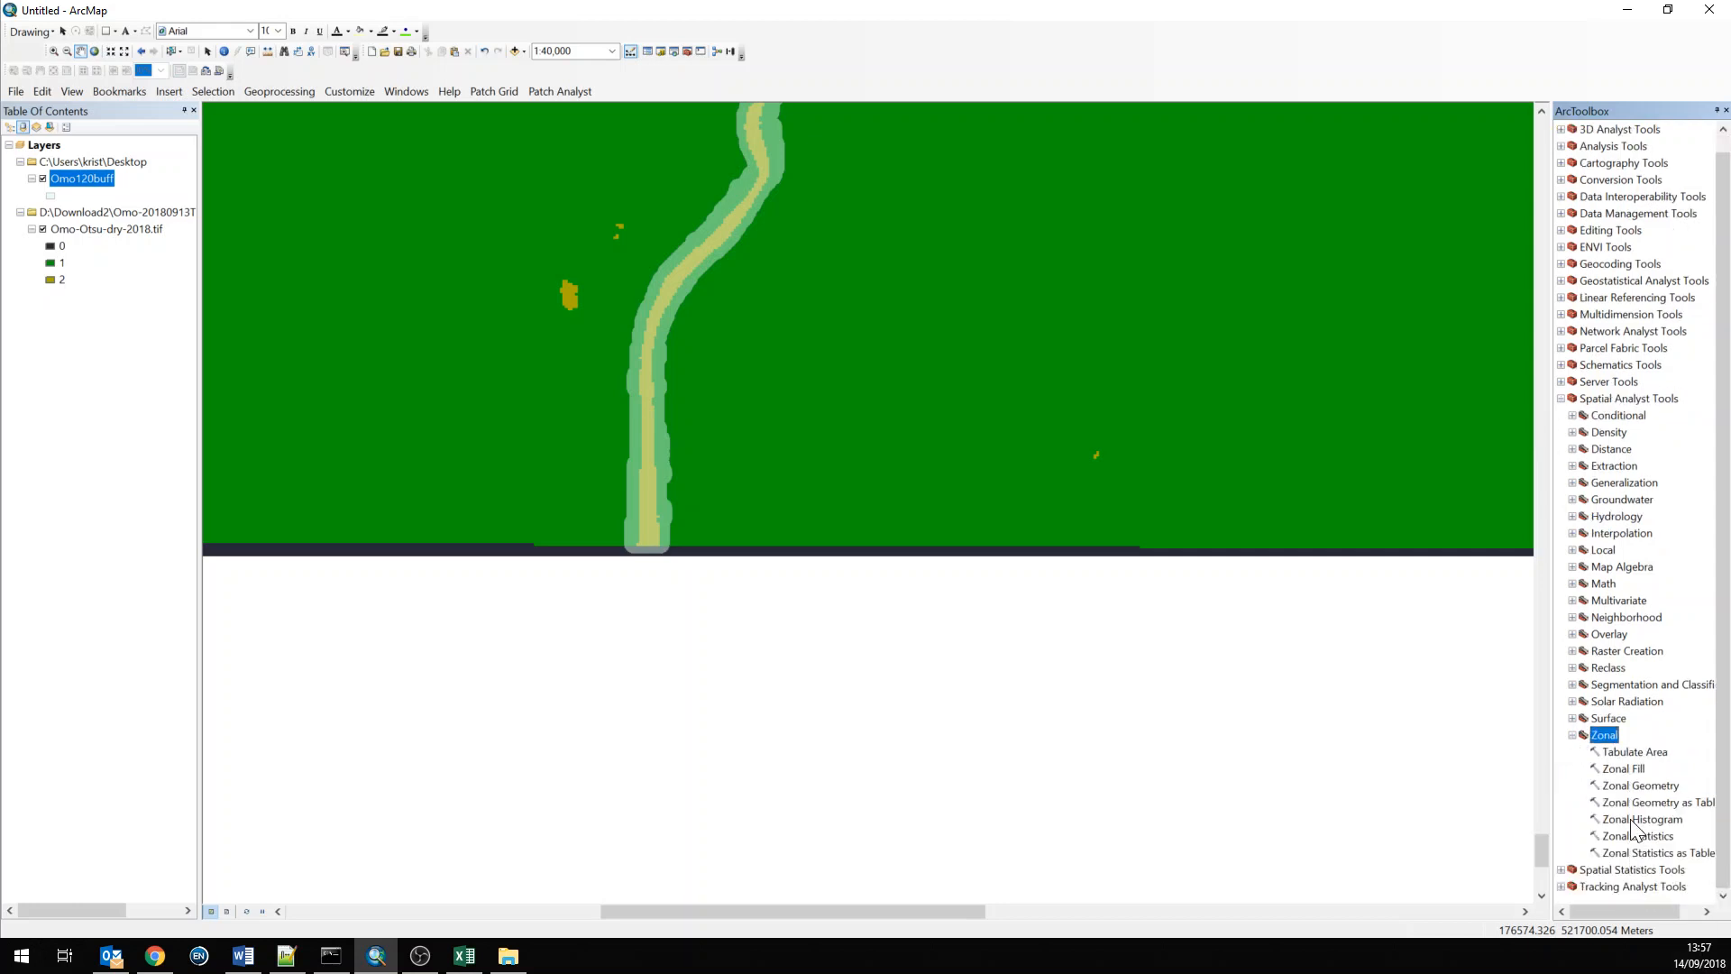
{"action": "left_click", "coordinate": [1628, 820]}
{"action": "double_click", "coordinate": [1620, 819]}
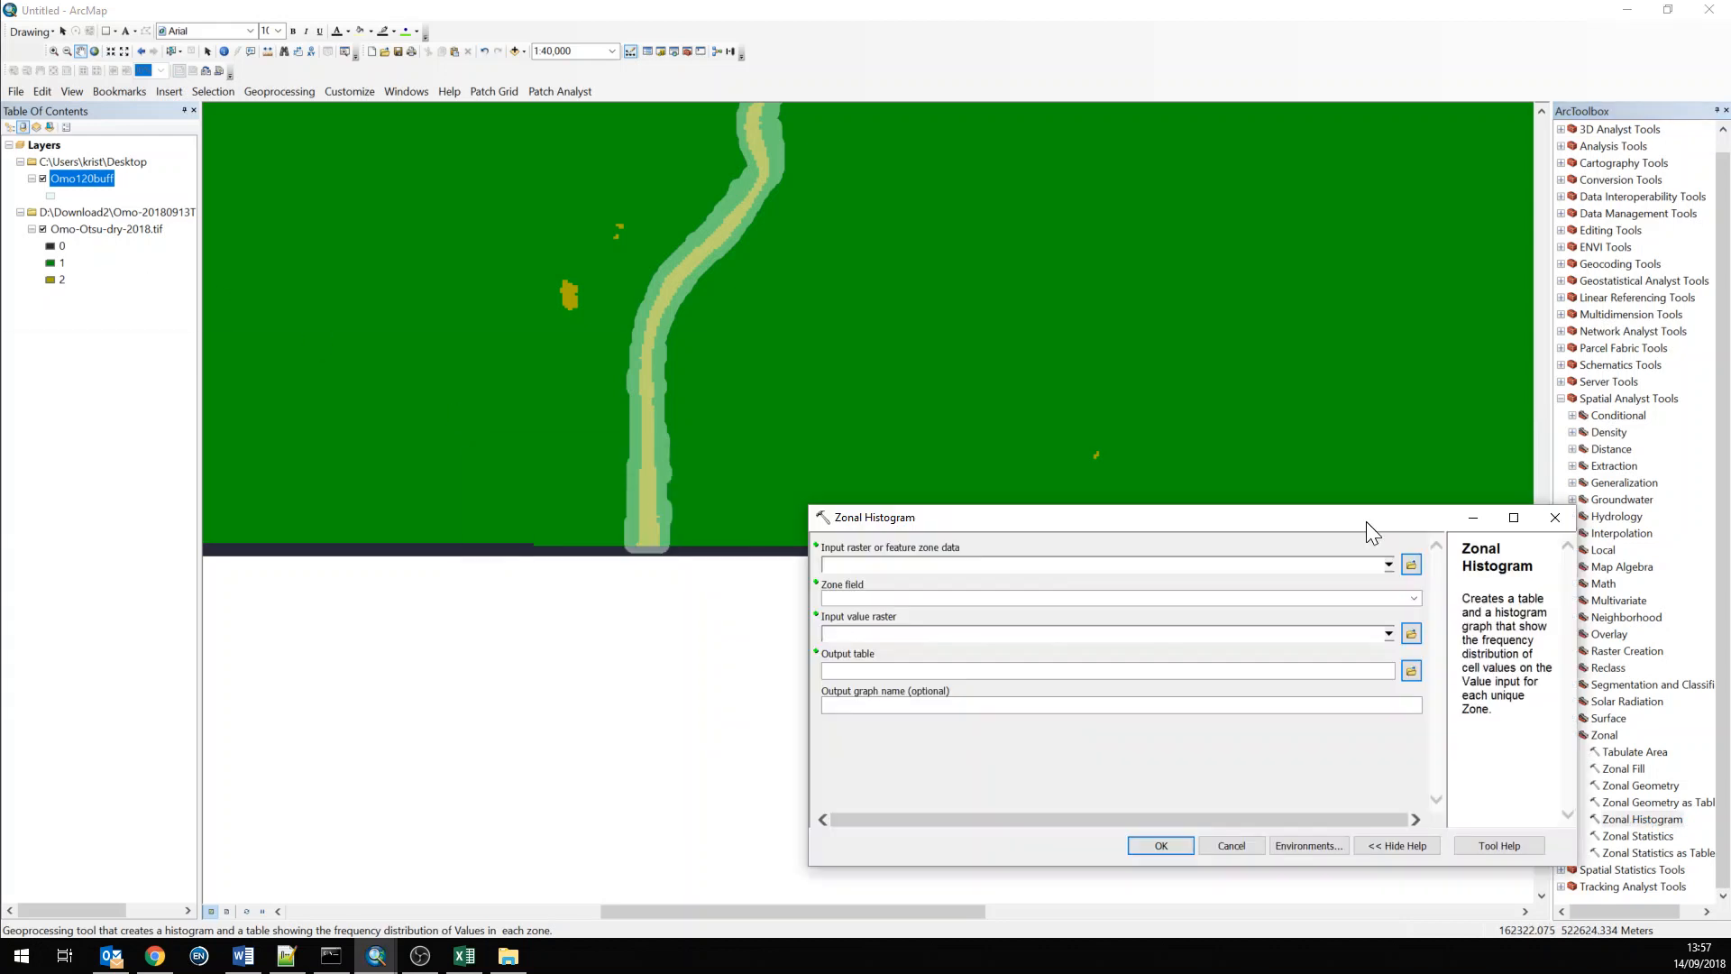
{"action": "left_click_drag", "start_coordinate": [1366, 522], "coordinate": [1229, 359]}
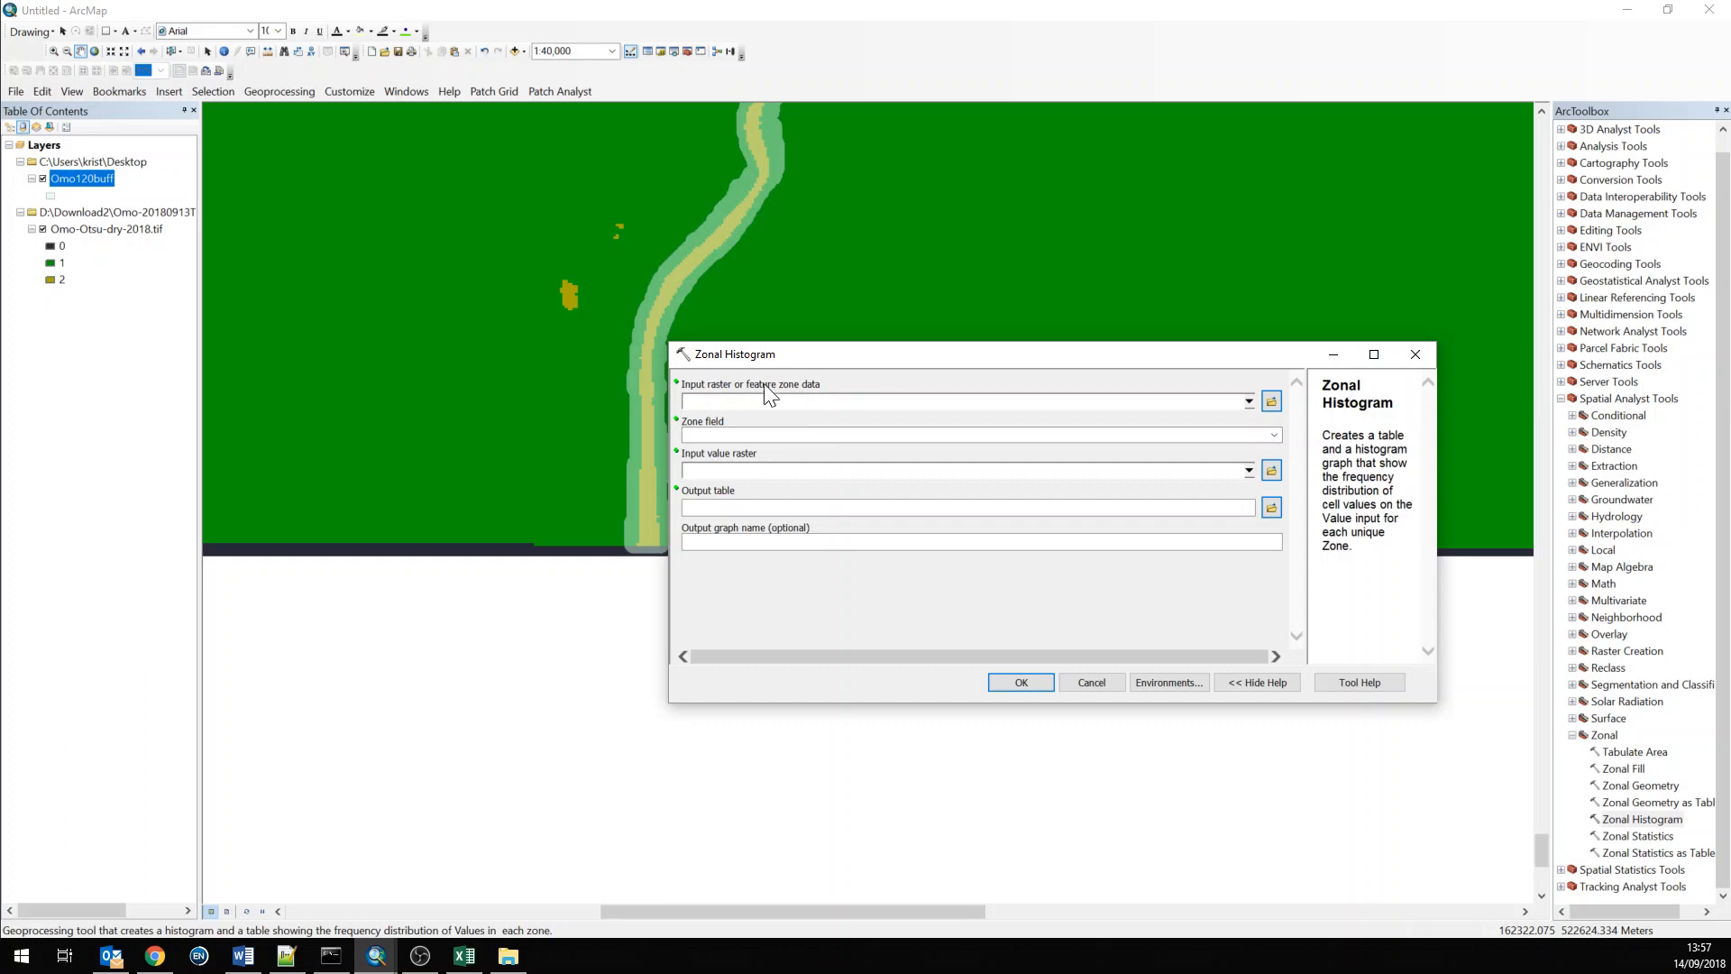
Set the zone data to Omo120buff with zone as the zone field
{"action": "left_click", "coordinate": [1247, 408]}
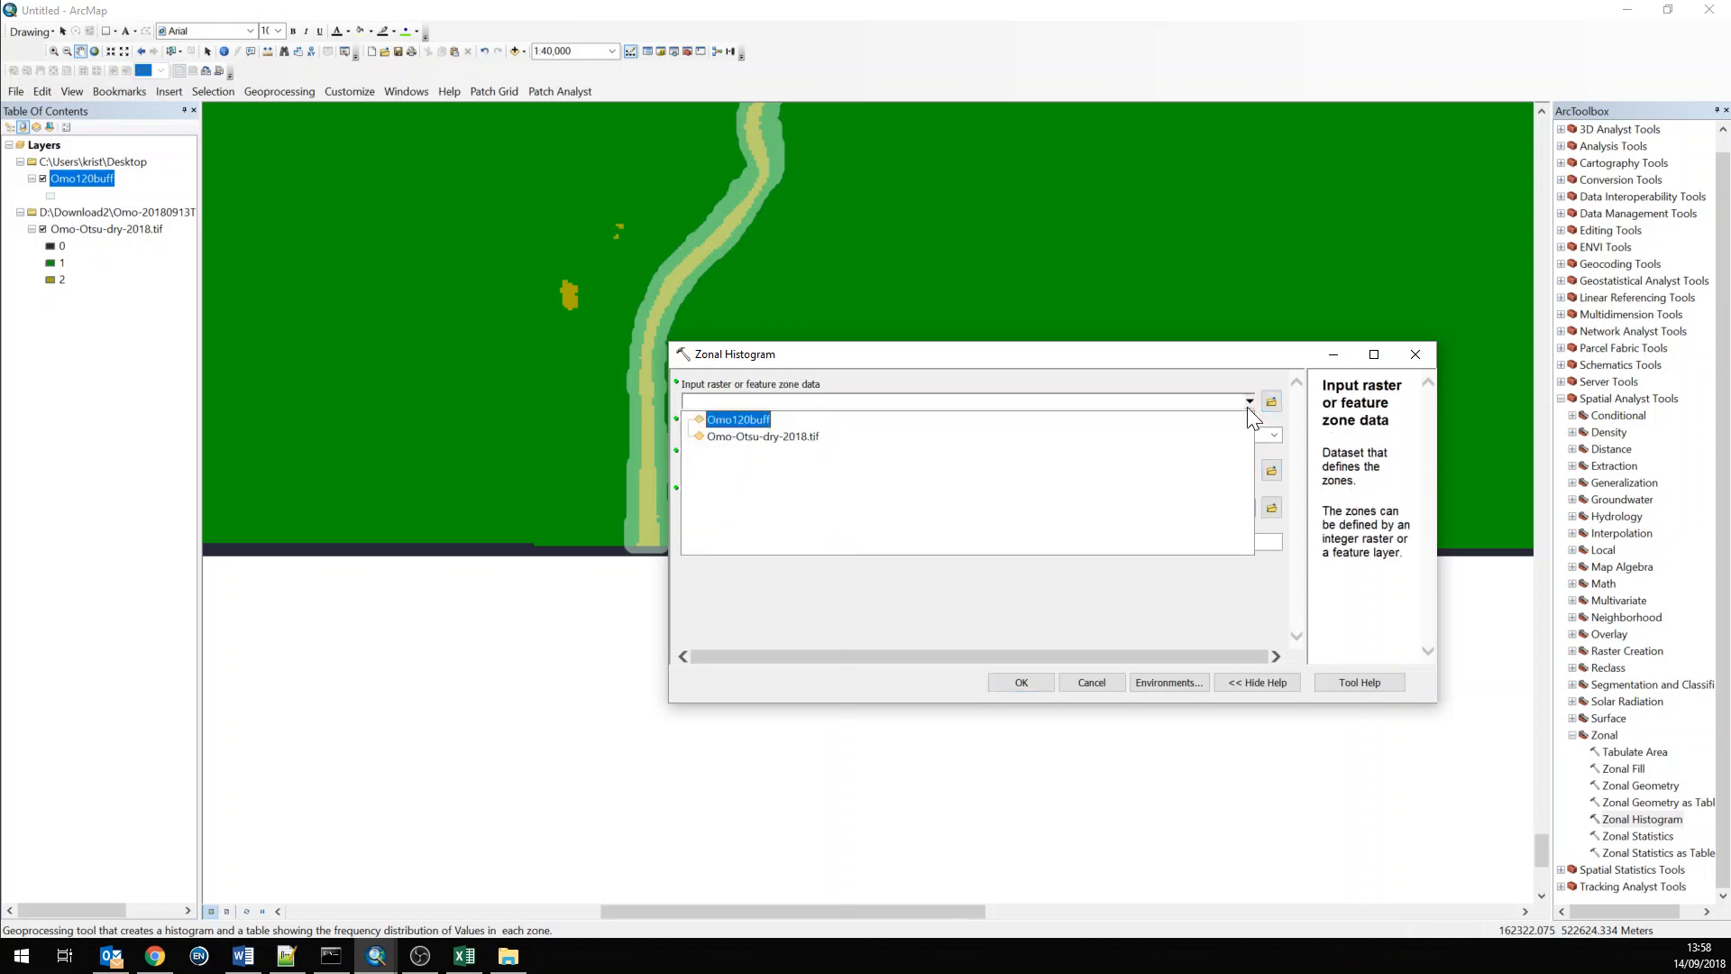
{"action": "left_click", "coordinate": [723, 420]}
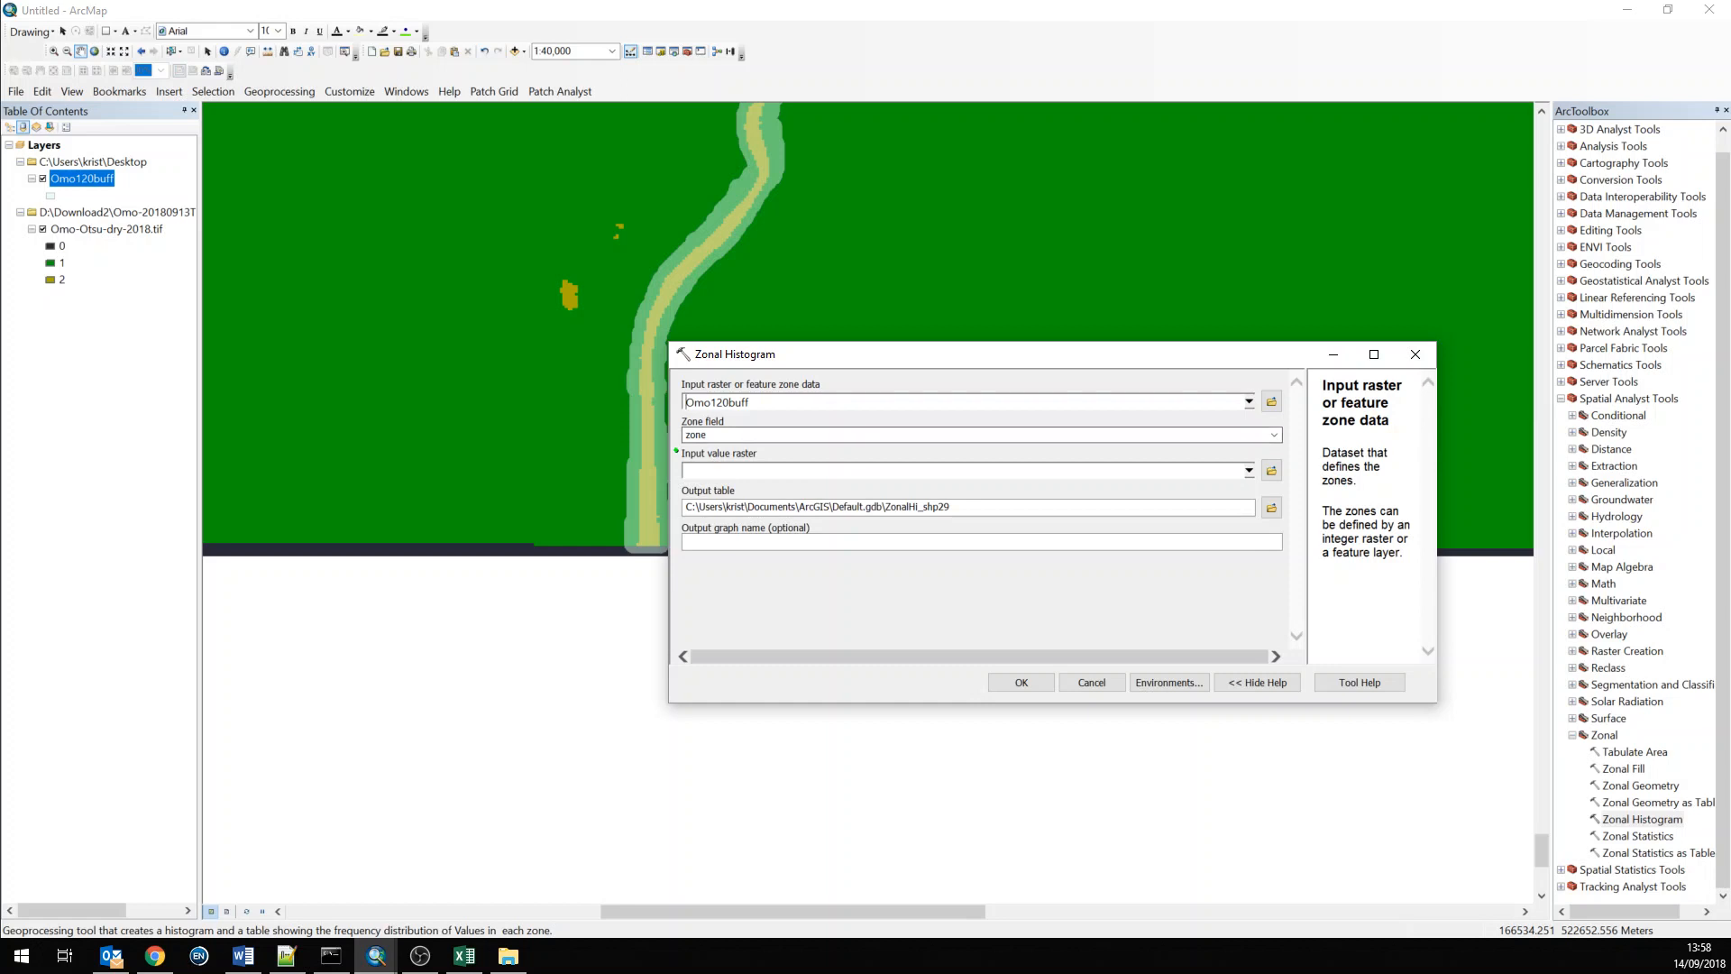
{"action": "left_click", "coordinate": [1275, 435]}
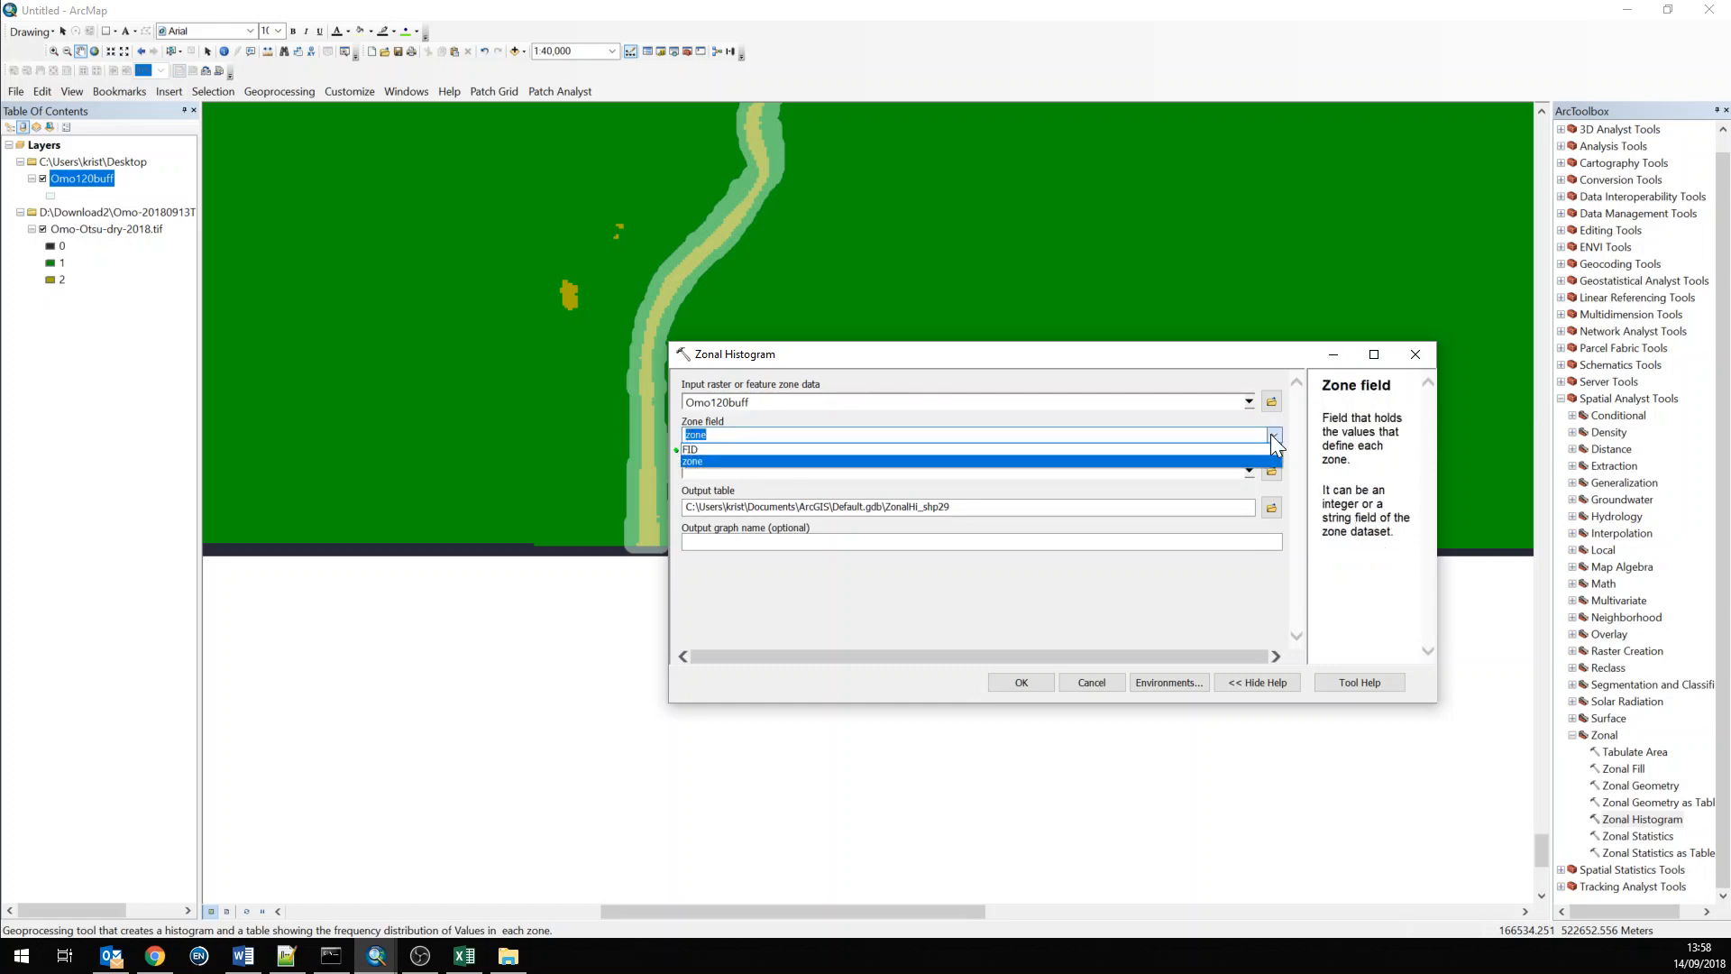
{"action": "left_click", "coordinate": [1273, 435]}
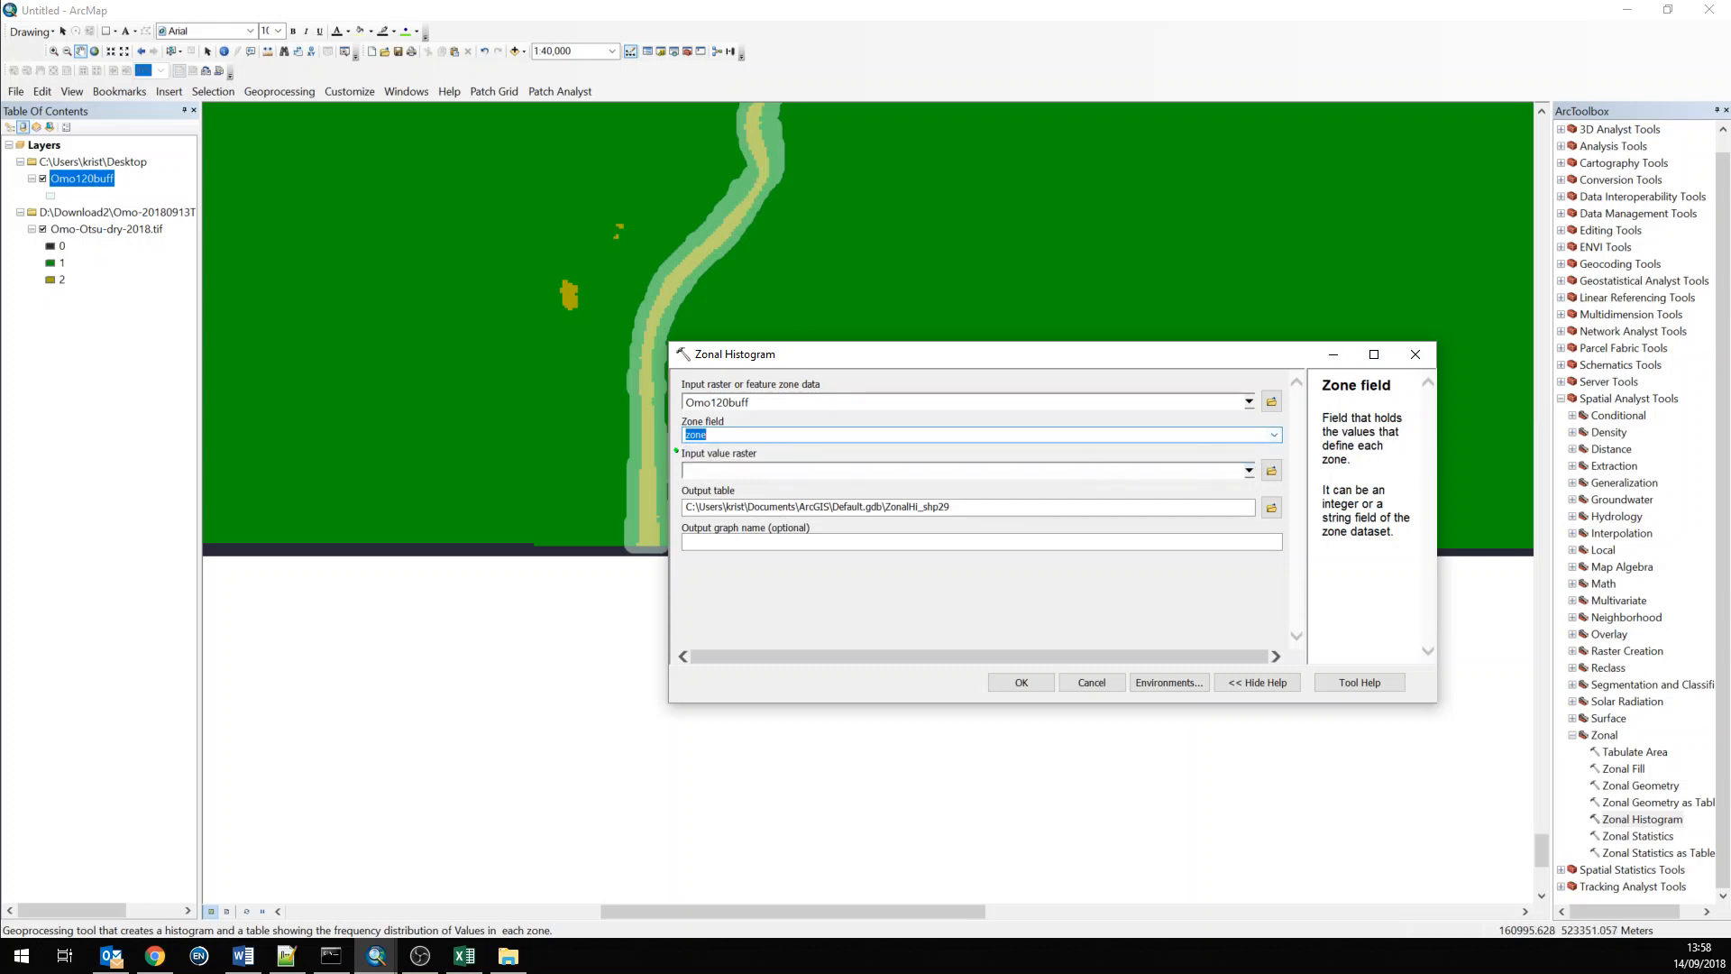
Open the Omo120buff attribute table to check its zone field, then close it
{"action": "right_click", "coordinate": [99, 183]}
{"action": "left_click", "coordinate": [130, 227]}
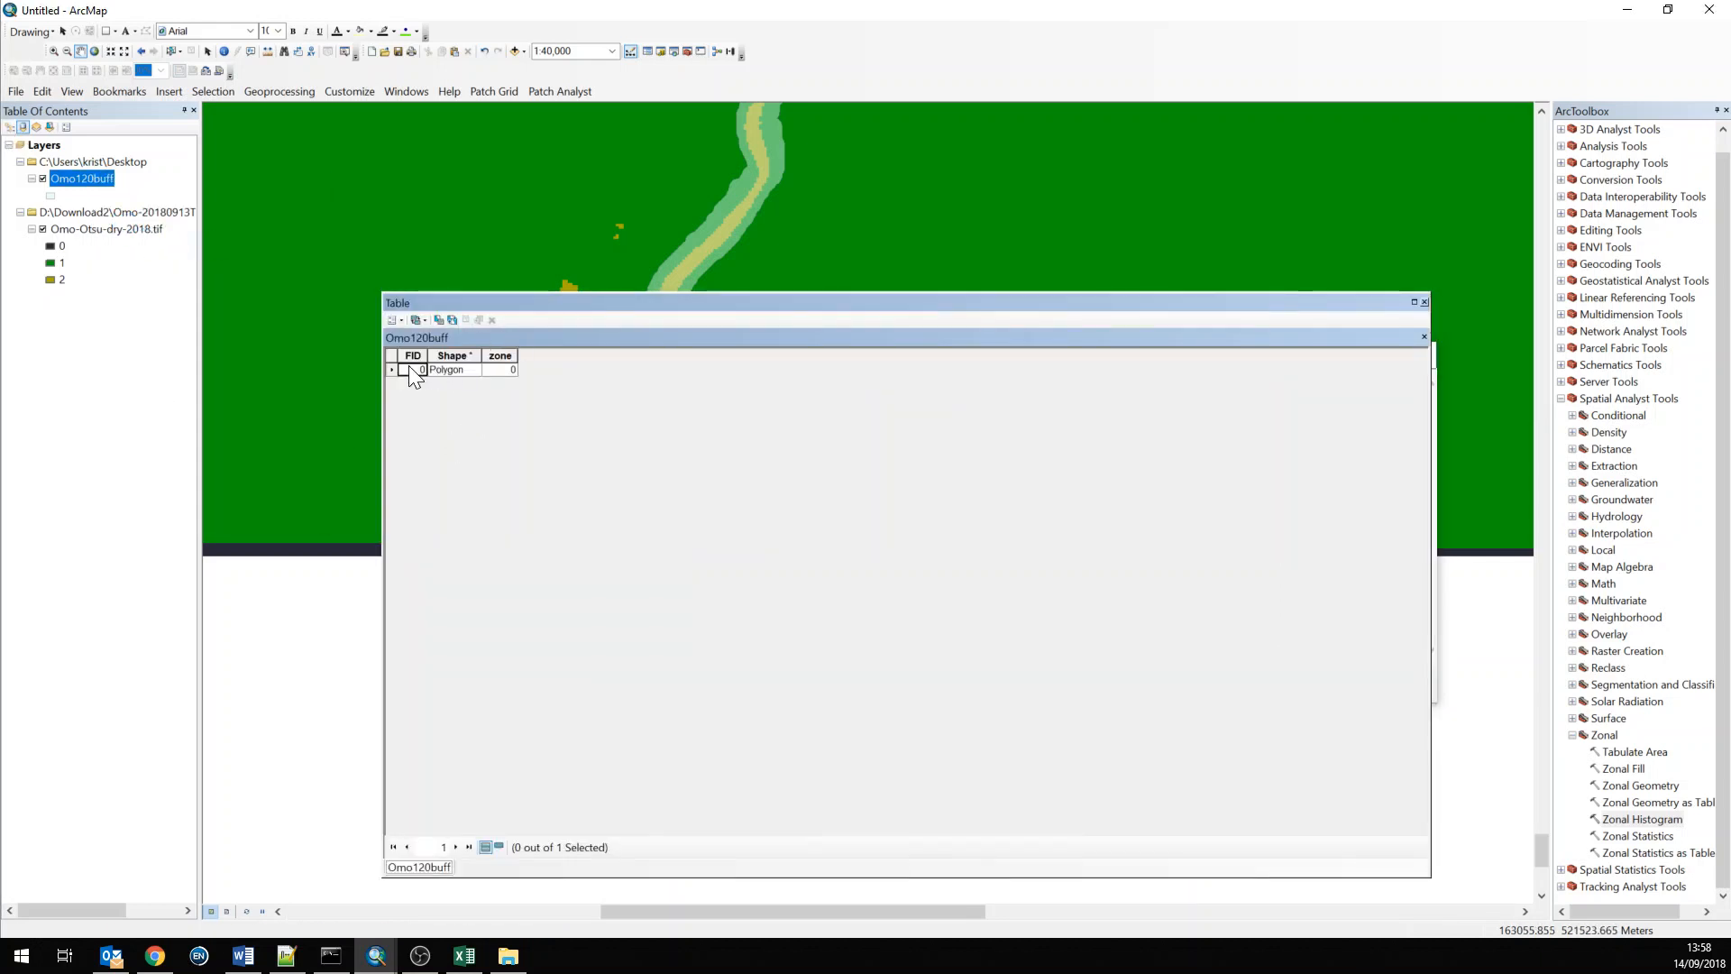
{"action": "left_click", "coordinate": [390, 369]}
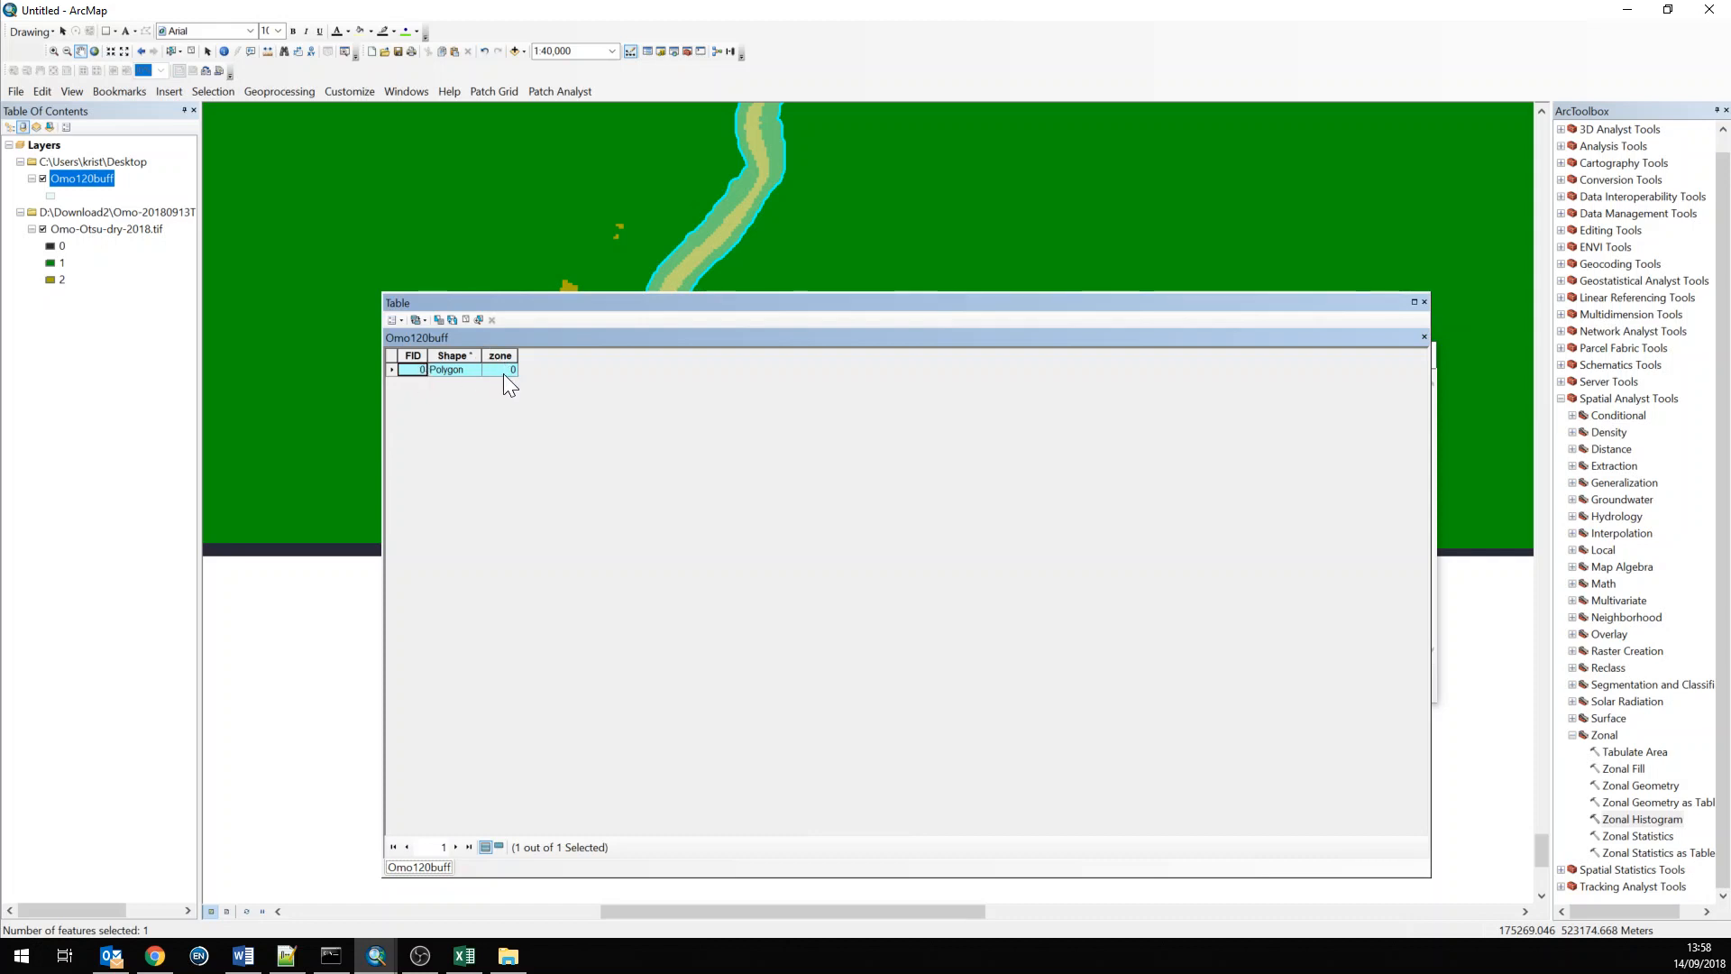
{"action": "left_click", "coordinate": [1425, 303]}
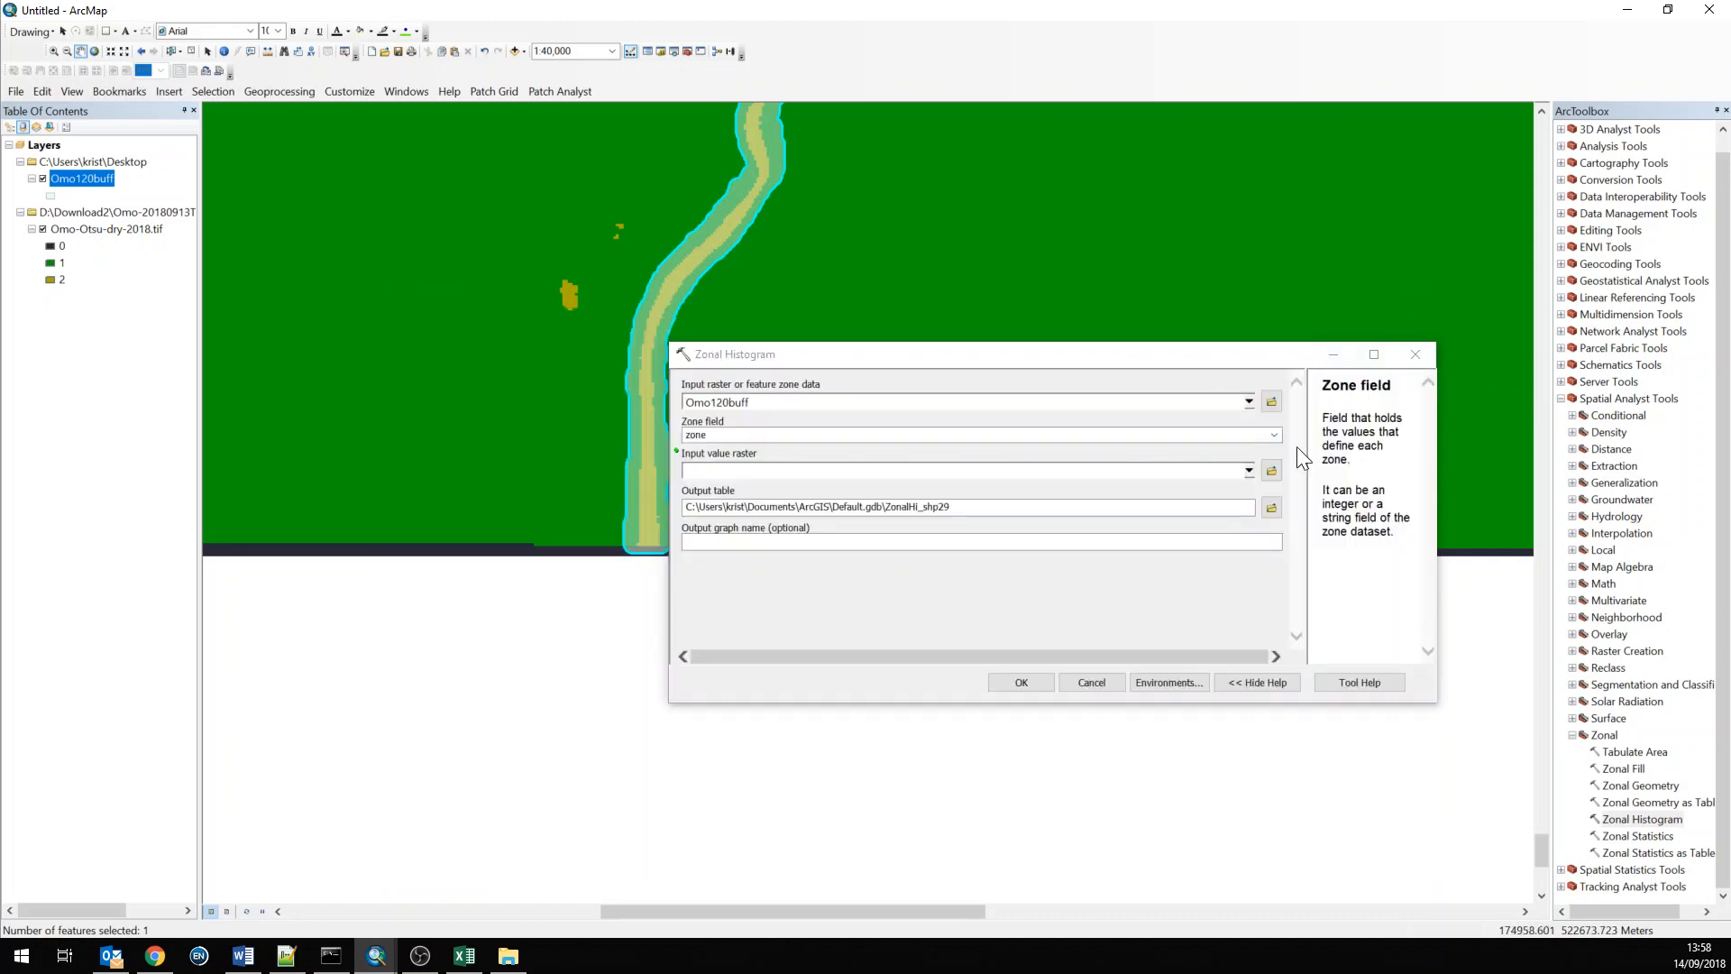
Set the input value raster to Omo-Otsu-dry-2018.tif
{"action": "left_click", "coordinate": [694, 435]}
{"action": "left_click", "coordinate": [694, 449]}
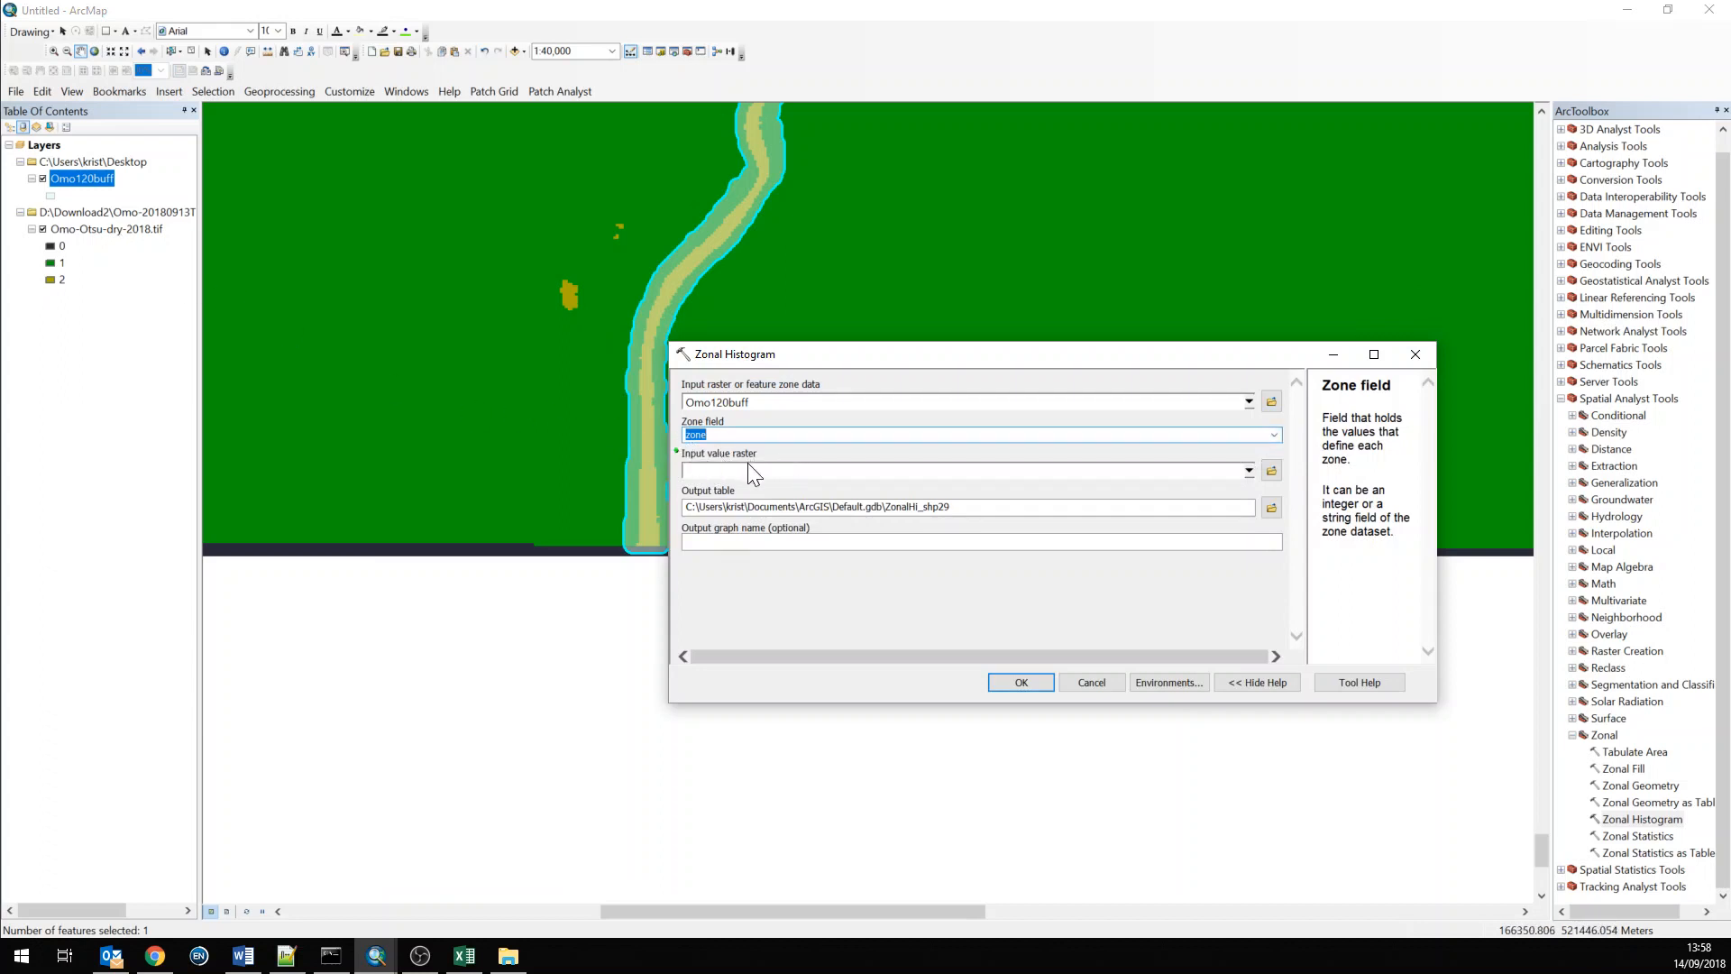
{"action": "key", "text": "Tab"}
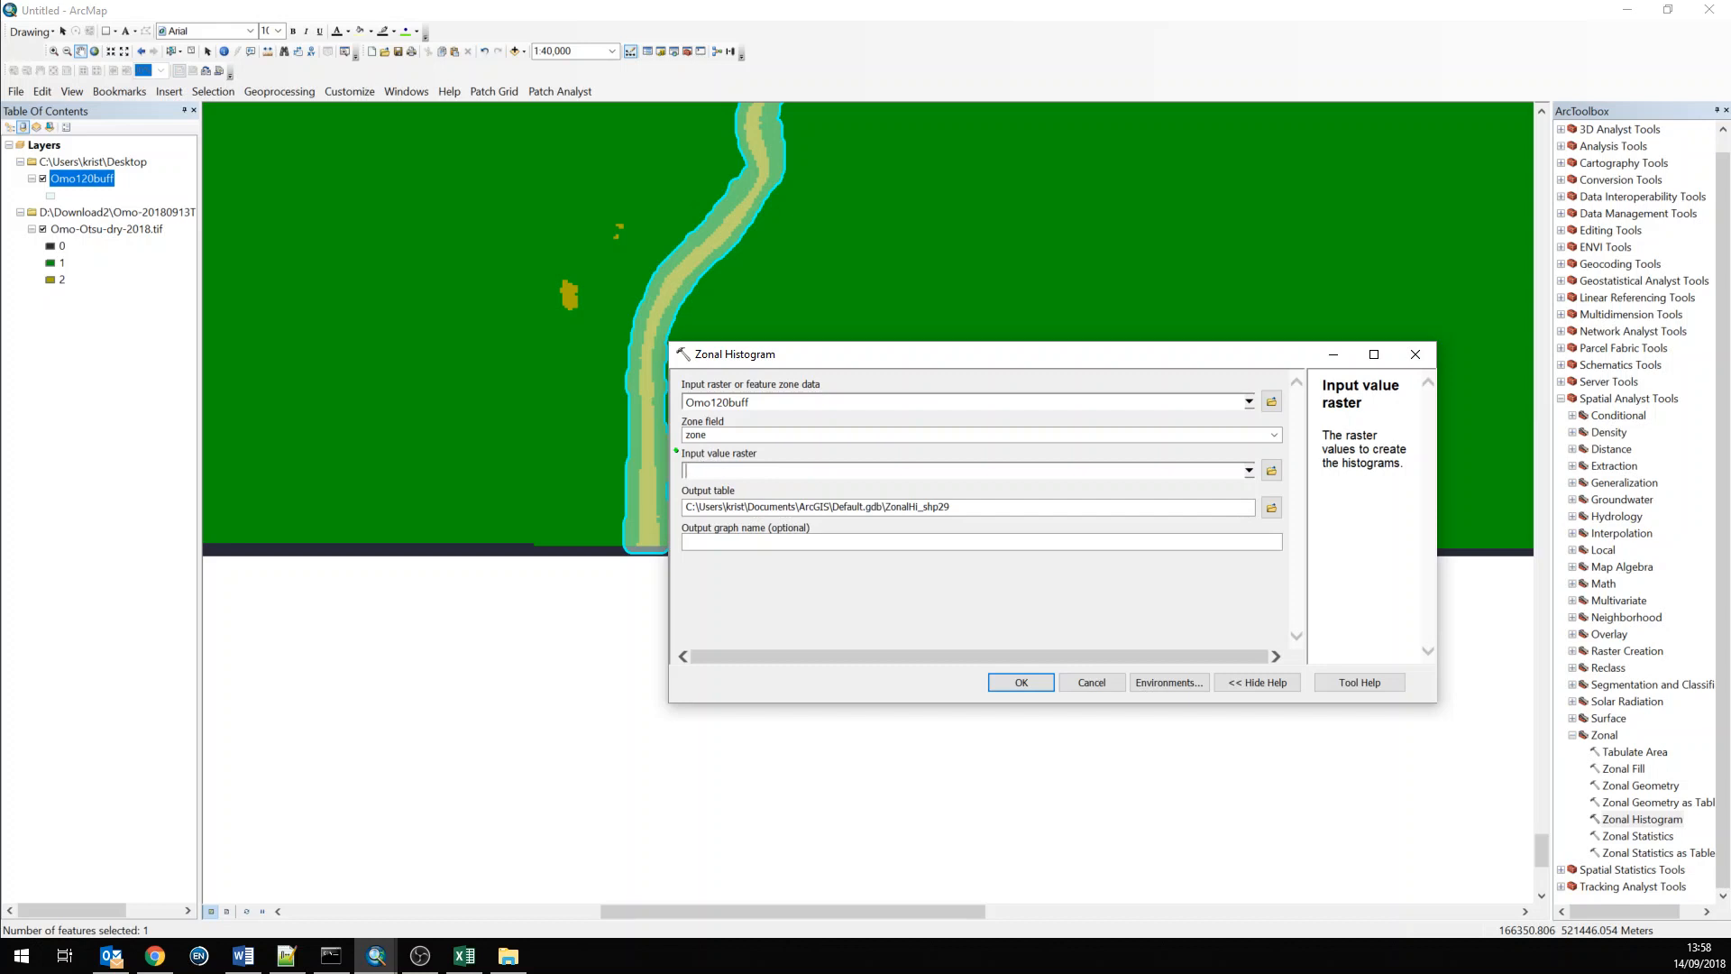
{"action": "left_click", "coordinate": [1249, 470]}
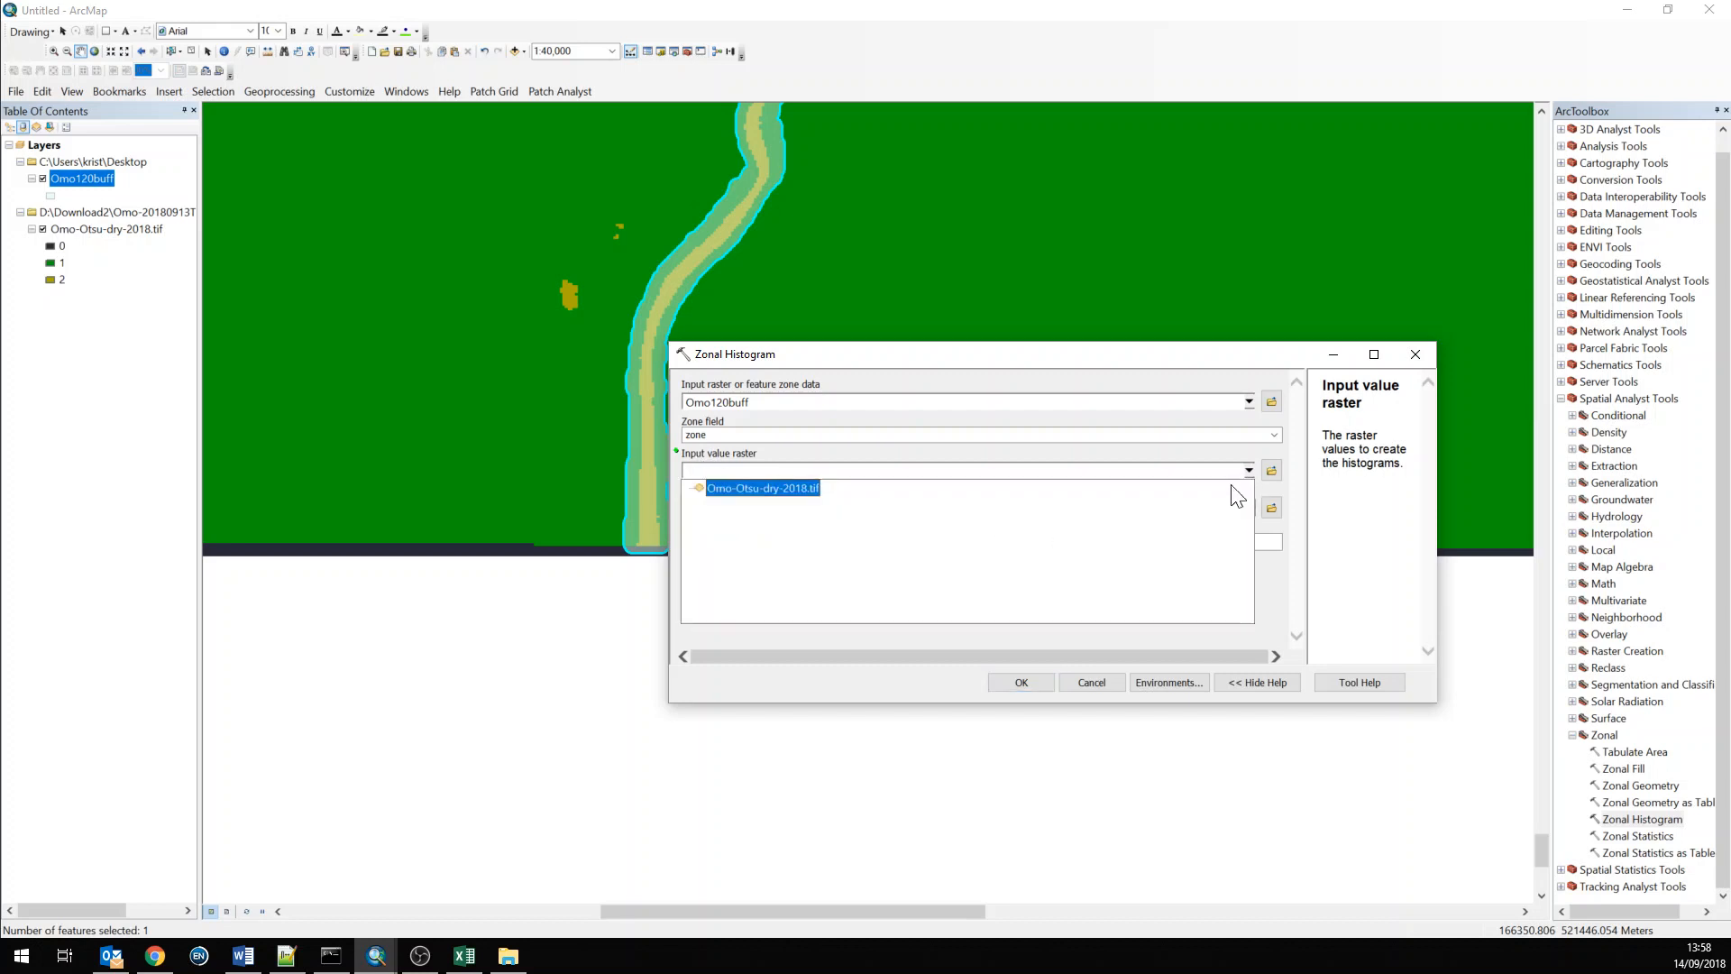
{"action": "left_click", "coordinate": [783, 493]}
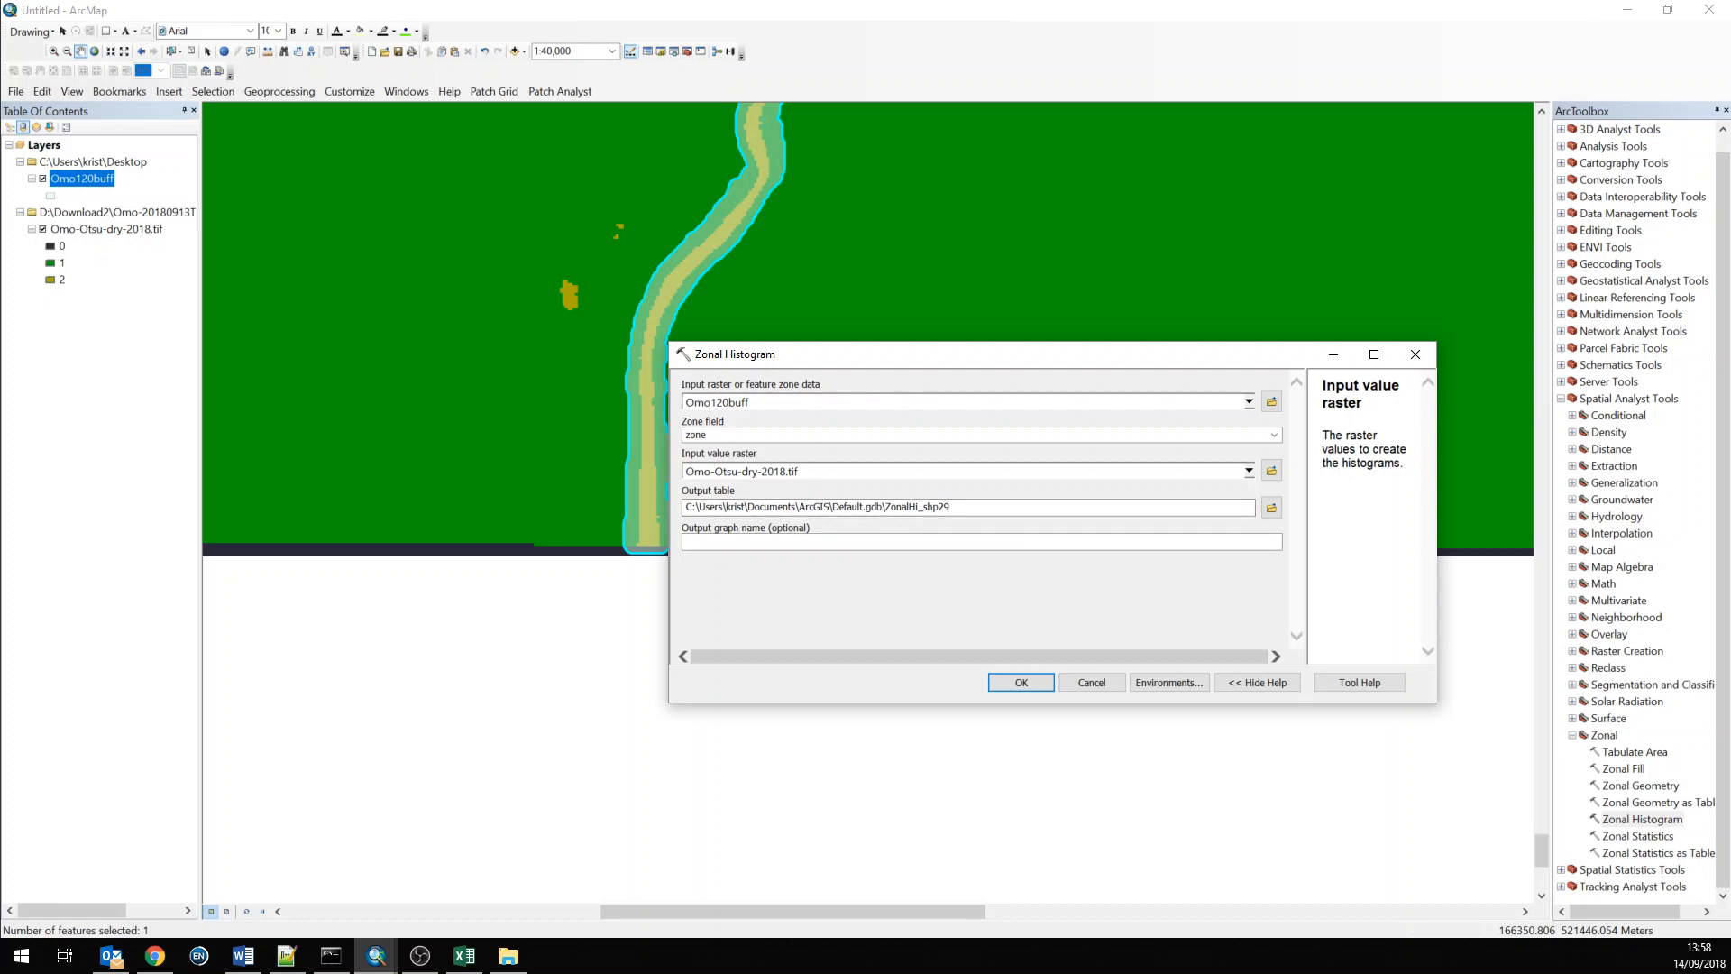
Save the output table to the desktop as 2018water.dbf
{"action": "left_click", "coordinate": [1272, 508]}
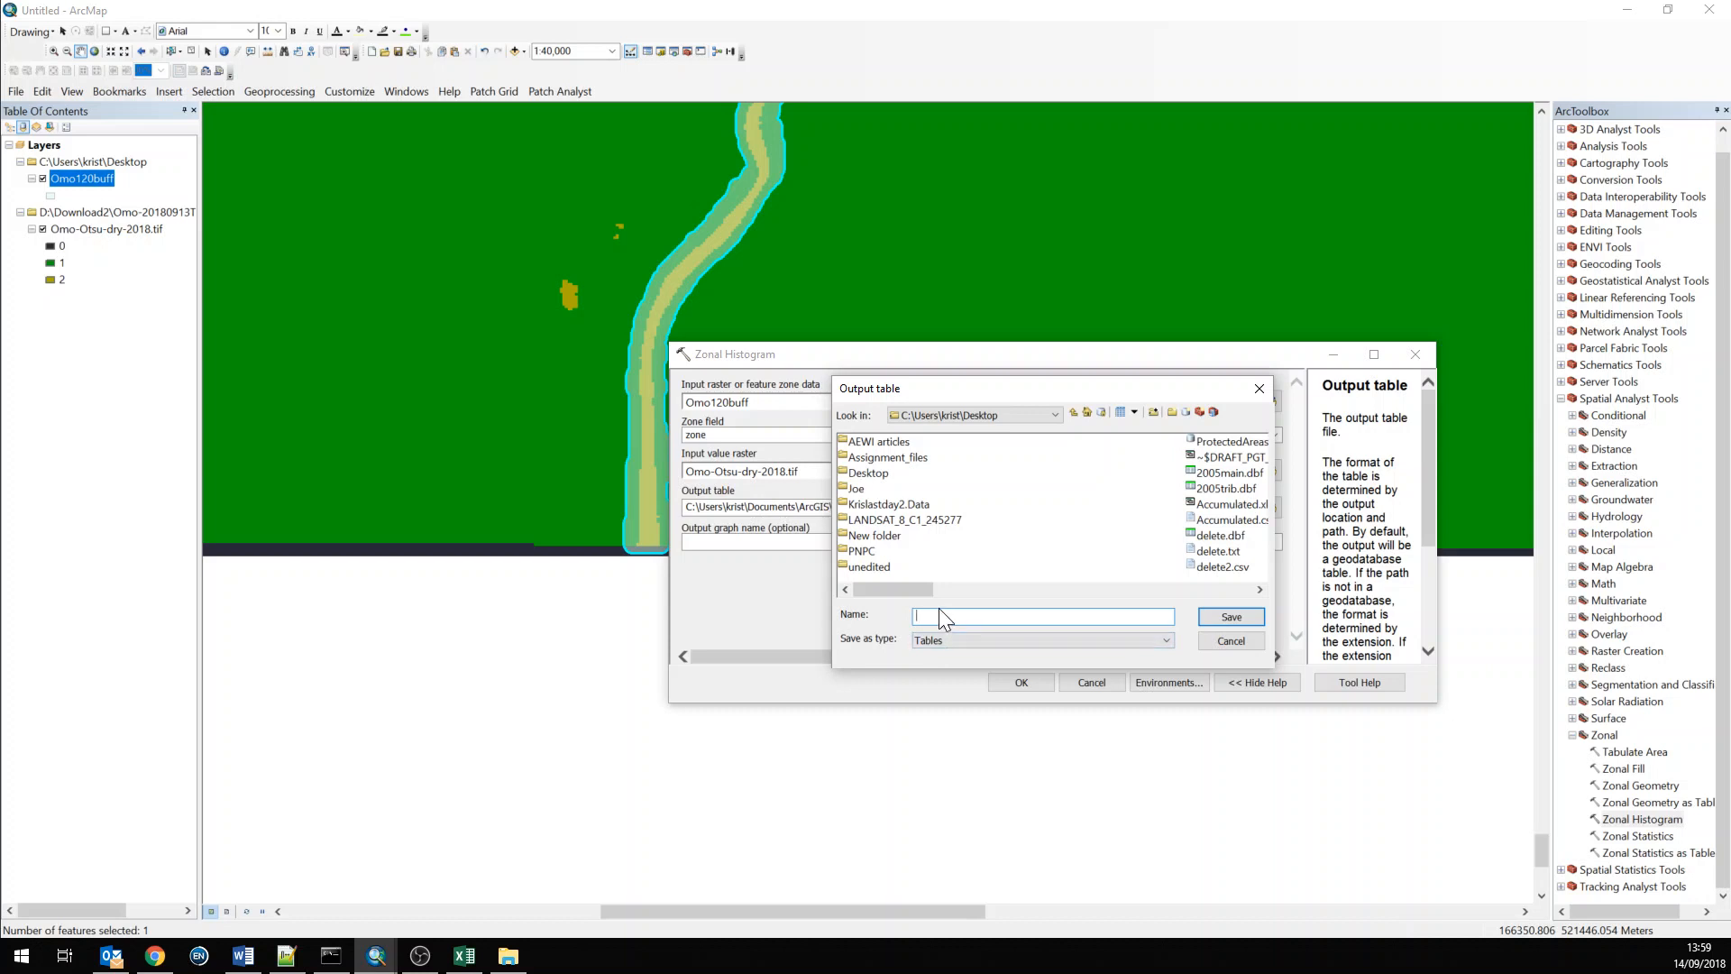
{"action": "type", "text": "2018water.dbf"}
{"action": "left_click", "coordinate": [1016, 640]}
{"action": "left_click", "coordinate": [1016, 644]}
{"action": "left_click", "coordinate": [1230, 617]}
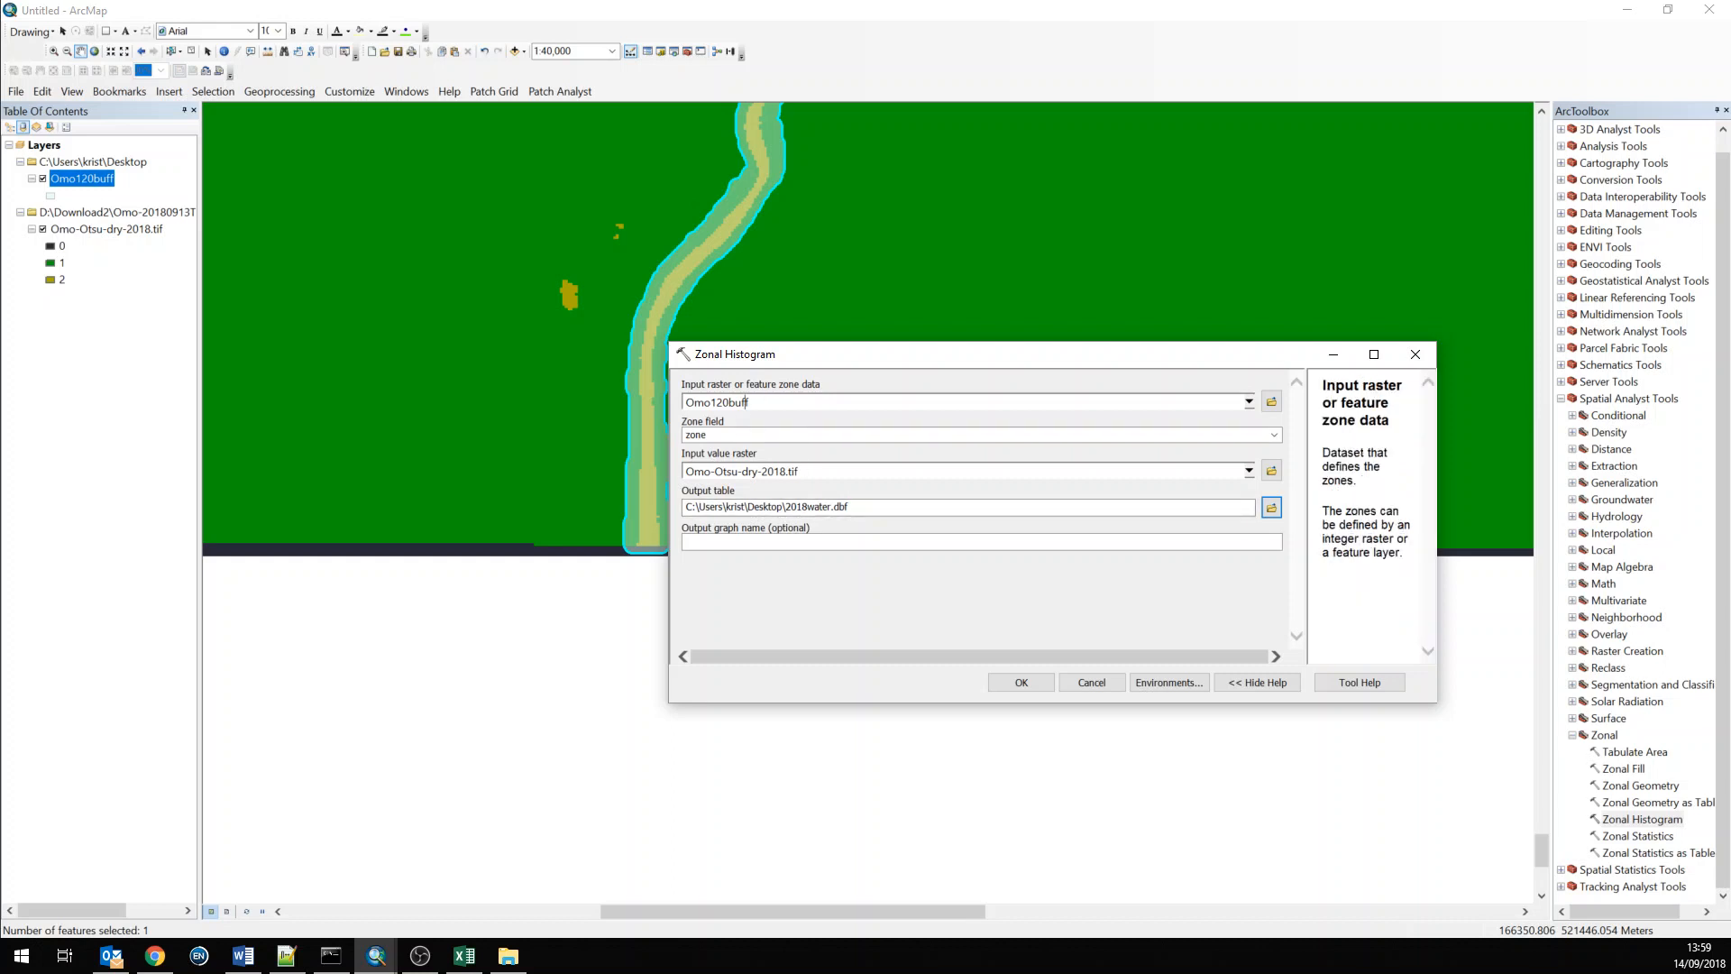
Reopen the Omo120buff attribute table to review its fields, then close it
{"action": "left_click", "coordinate": [780, 435]}
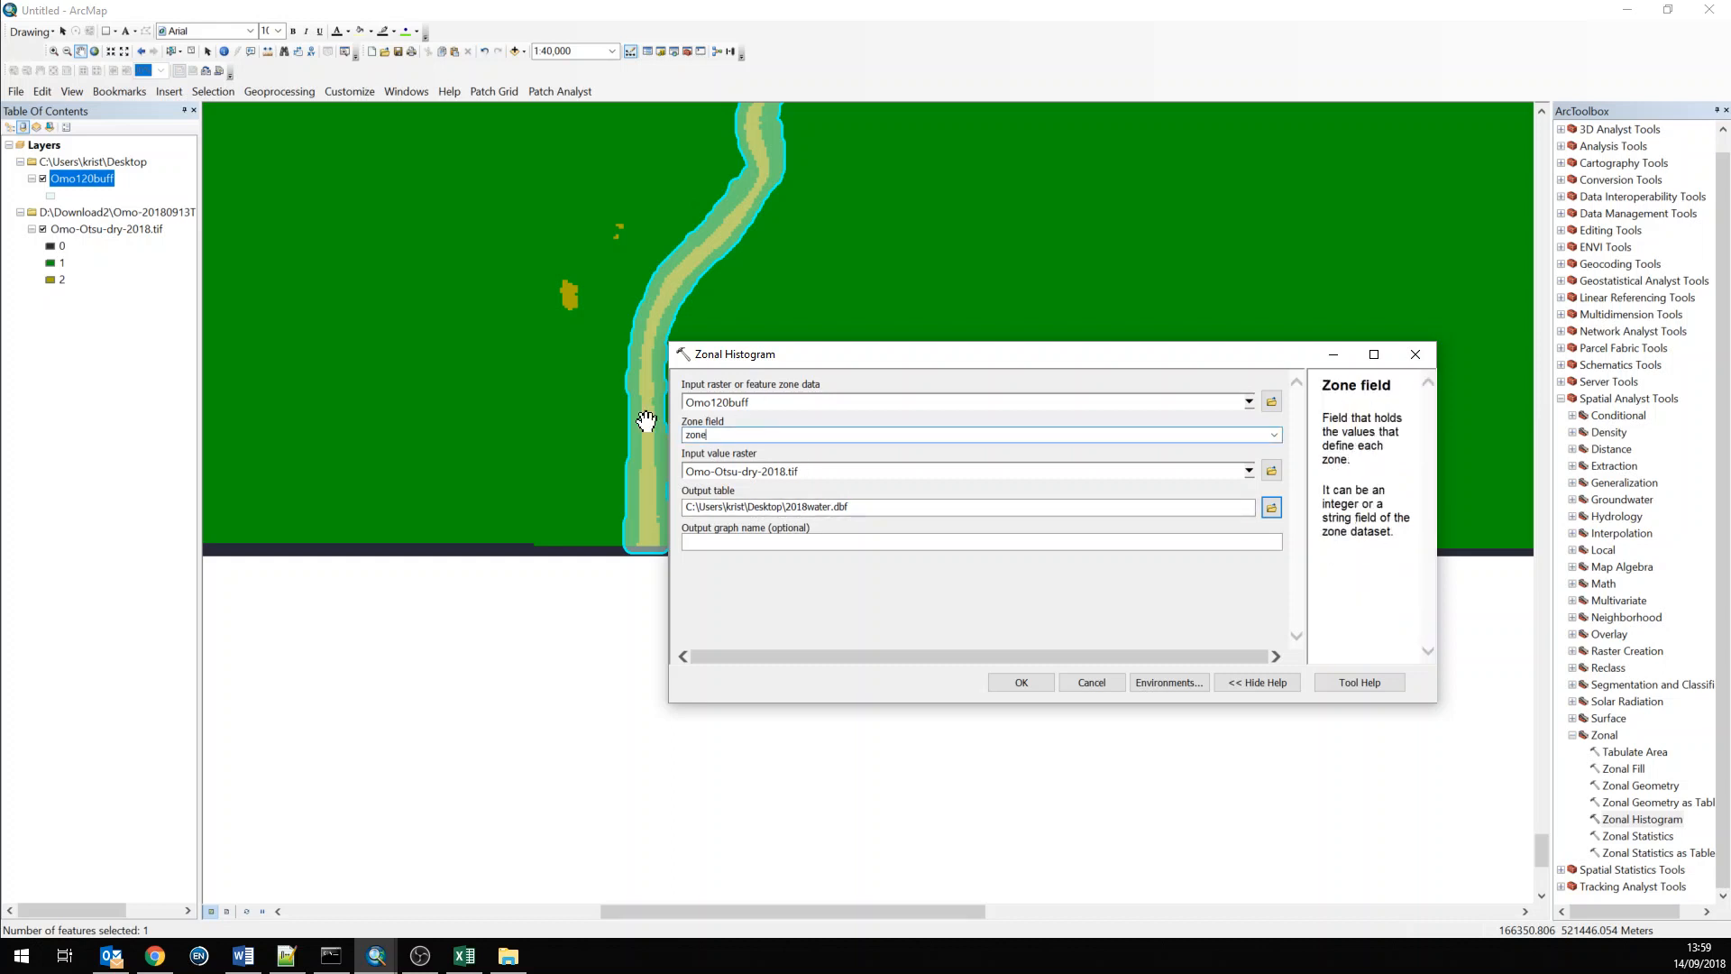
{"action": "right_click", "coordinate": [70, 179]}
{"action": "left_click", "coordinate": [105, 225]}
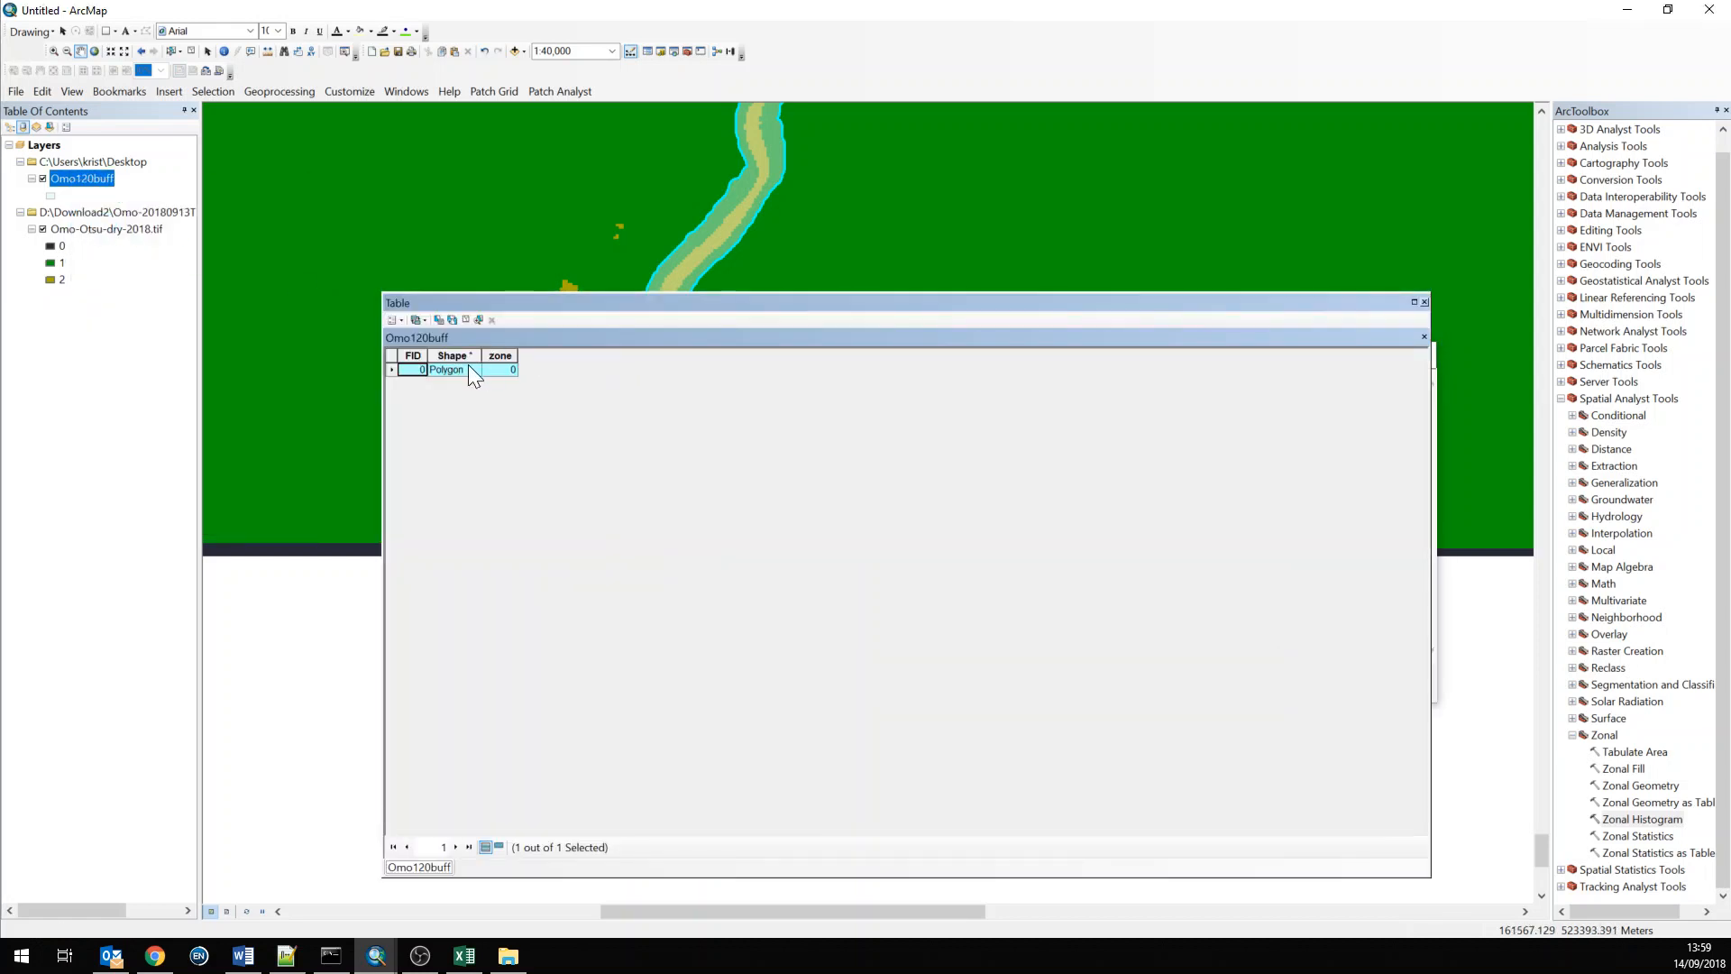
{"action": "left_click", "coordinate": [412, 354]}
{"action": "left_click", "coordinate": [1424, 301]}
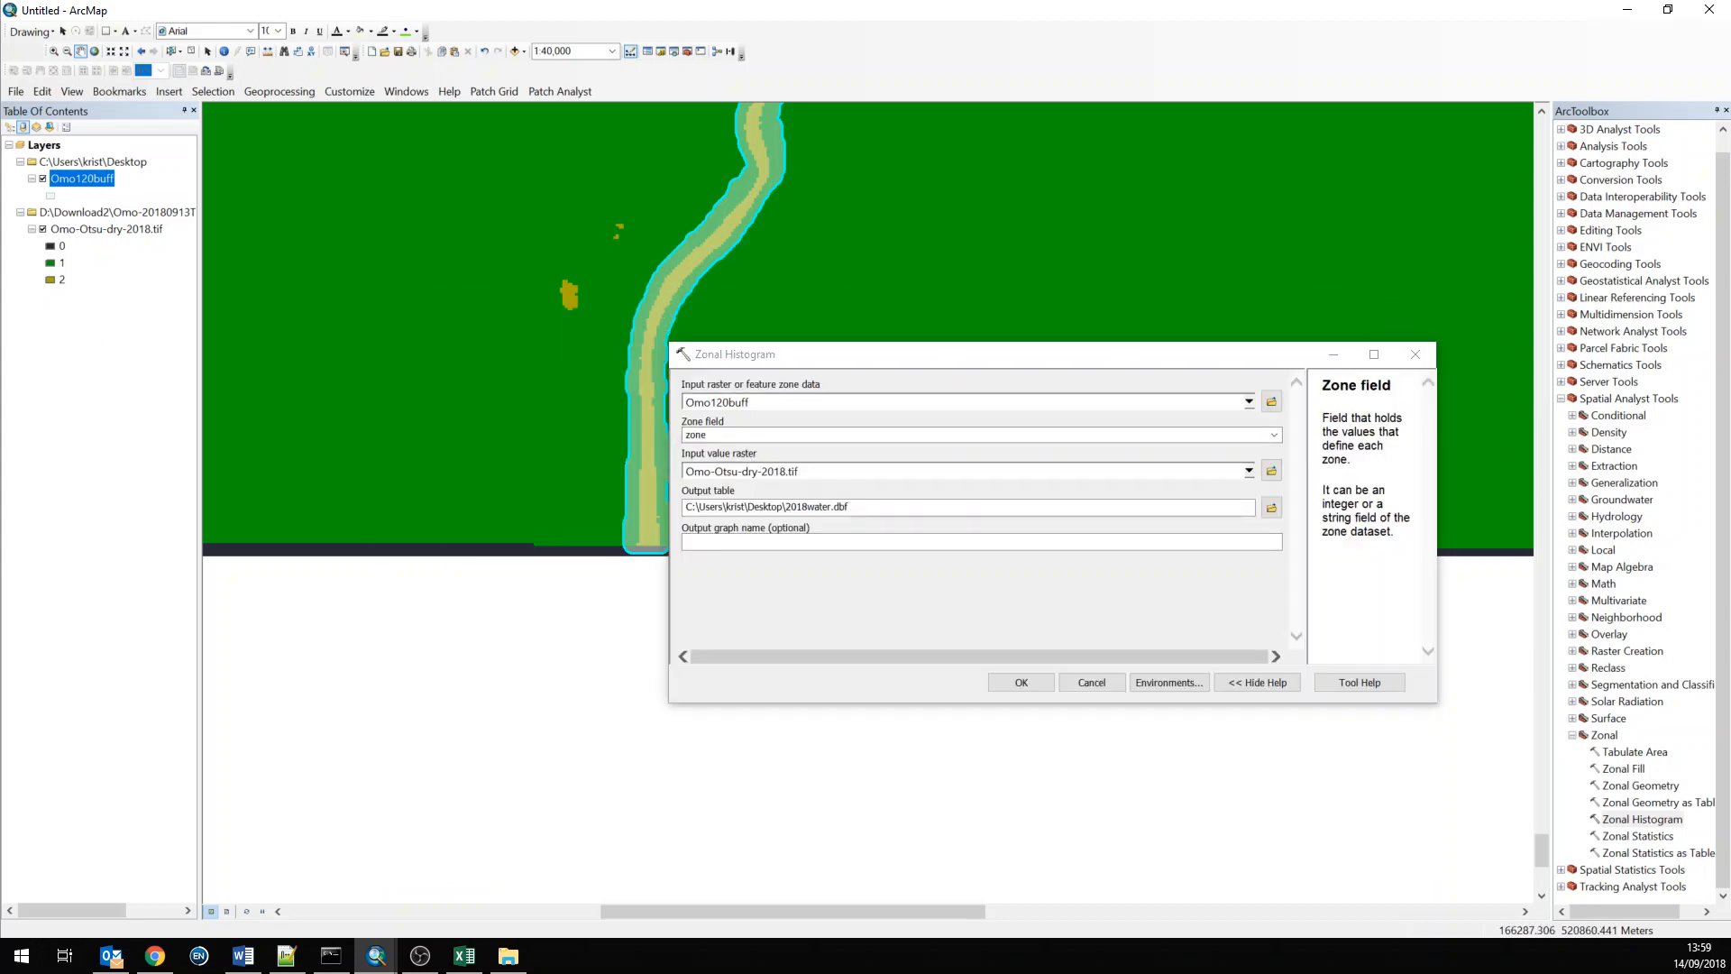
Run the Zonal Histogram tool with these settings
{"action": "left_click", "coordinate": [742, 470]}
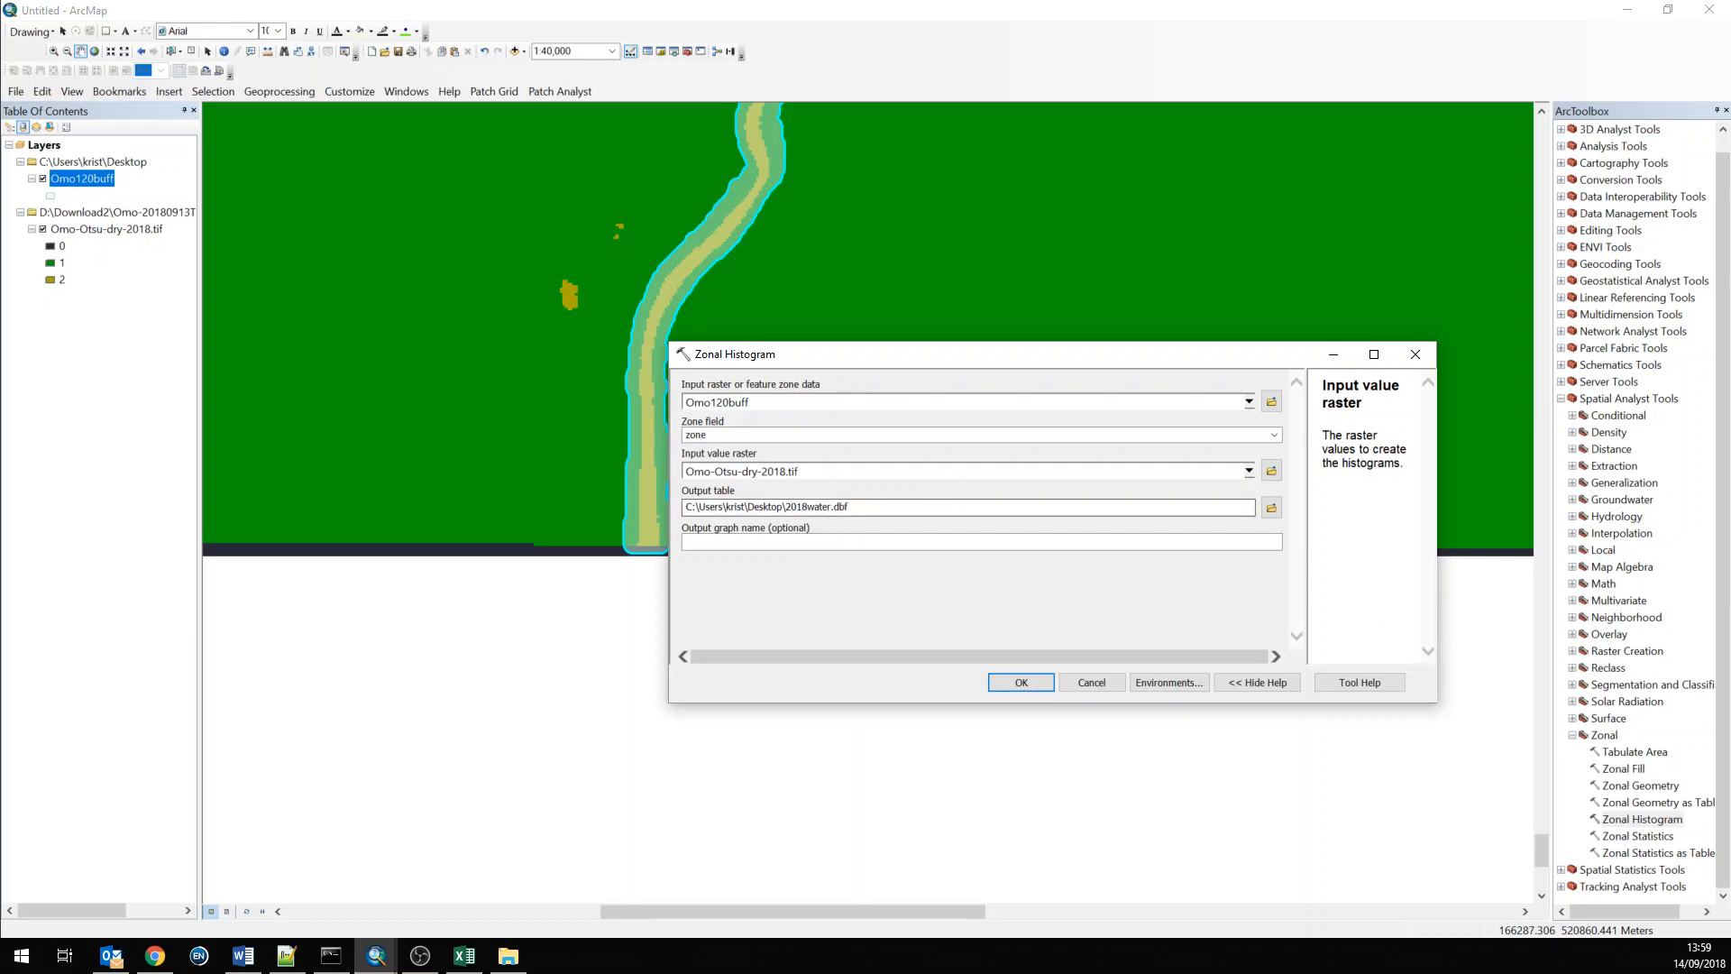
{"action": "left_click", "coordinate": [784, 507]}
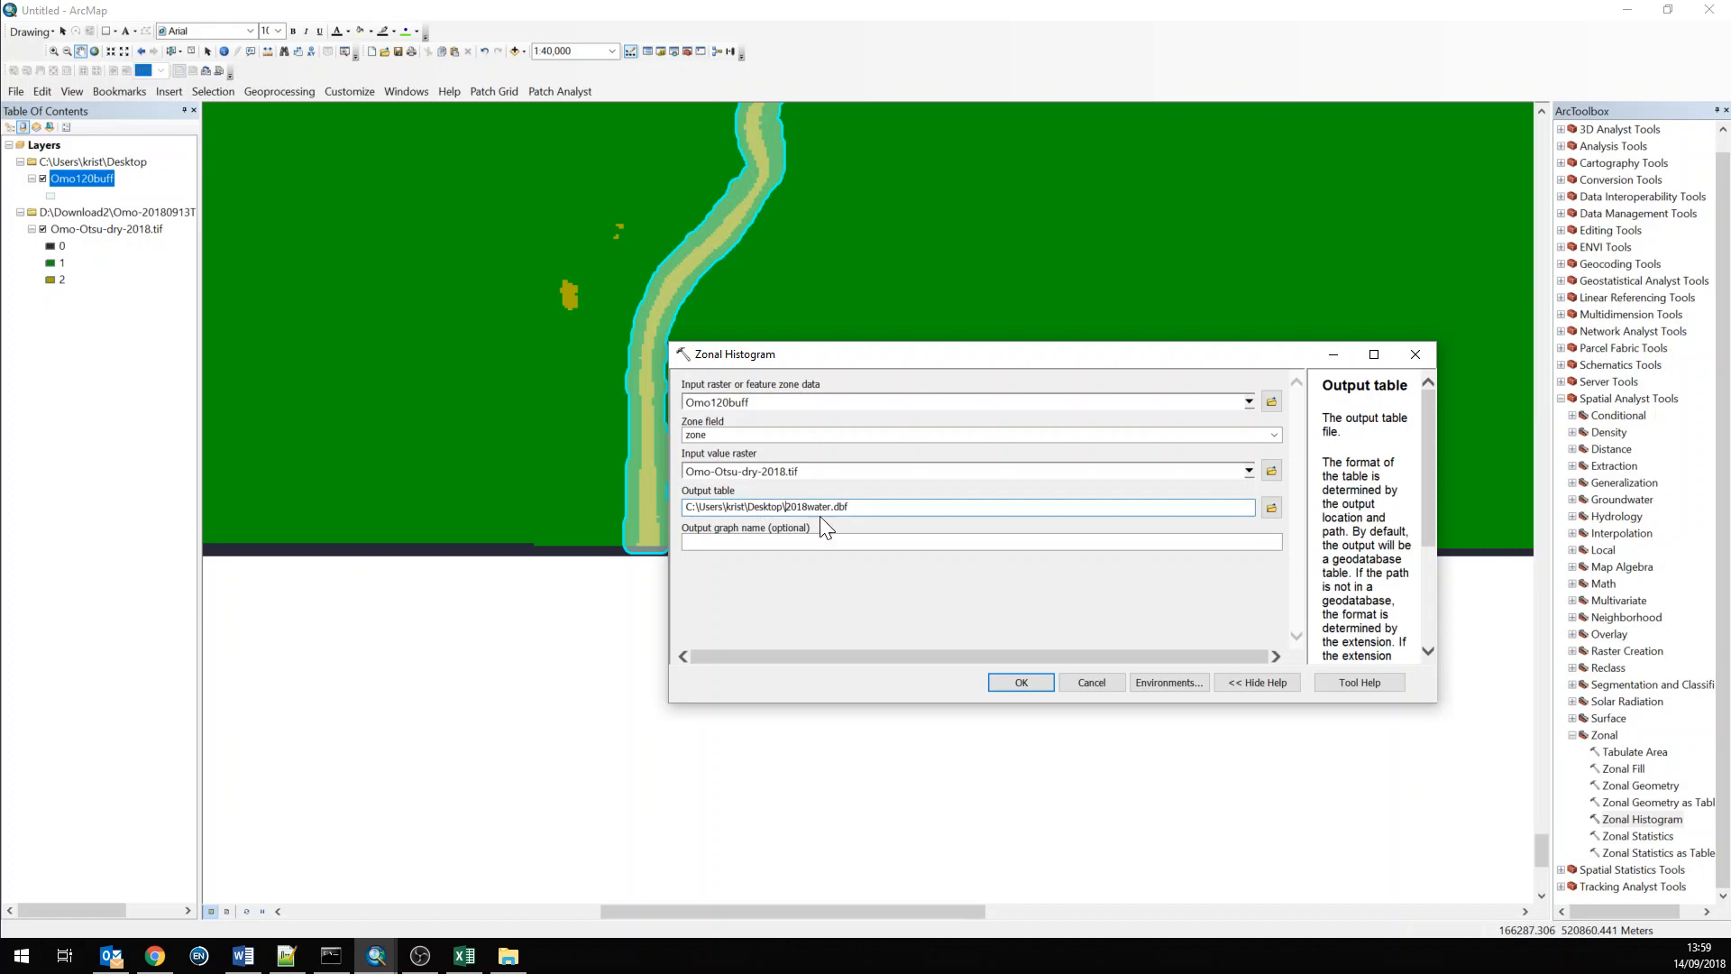
{"action": "left_click", "coordinate": [1010, 689]}
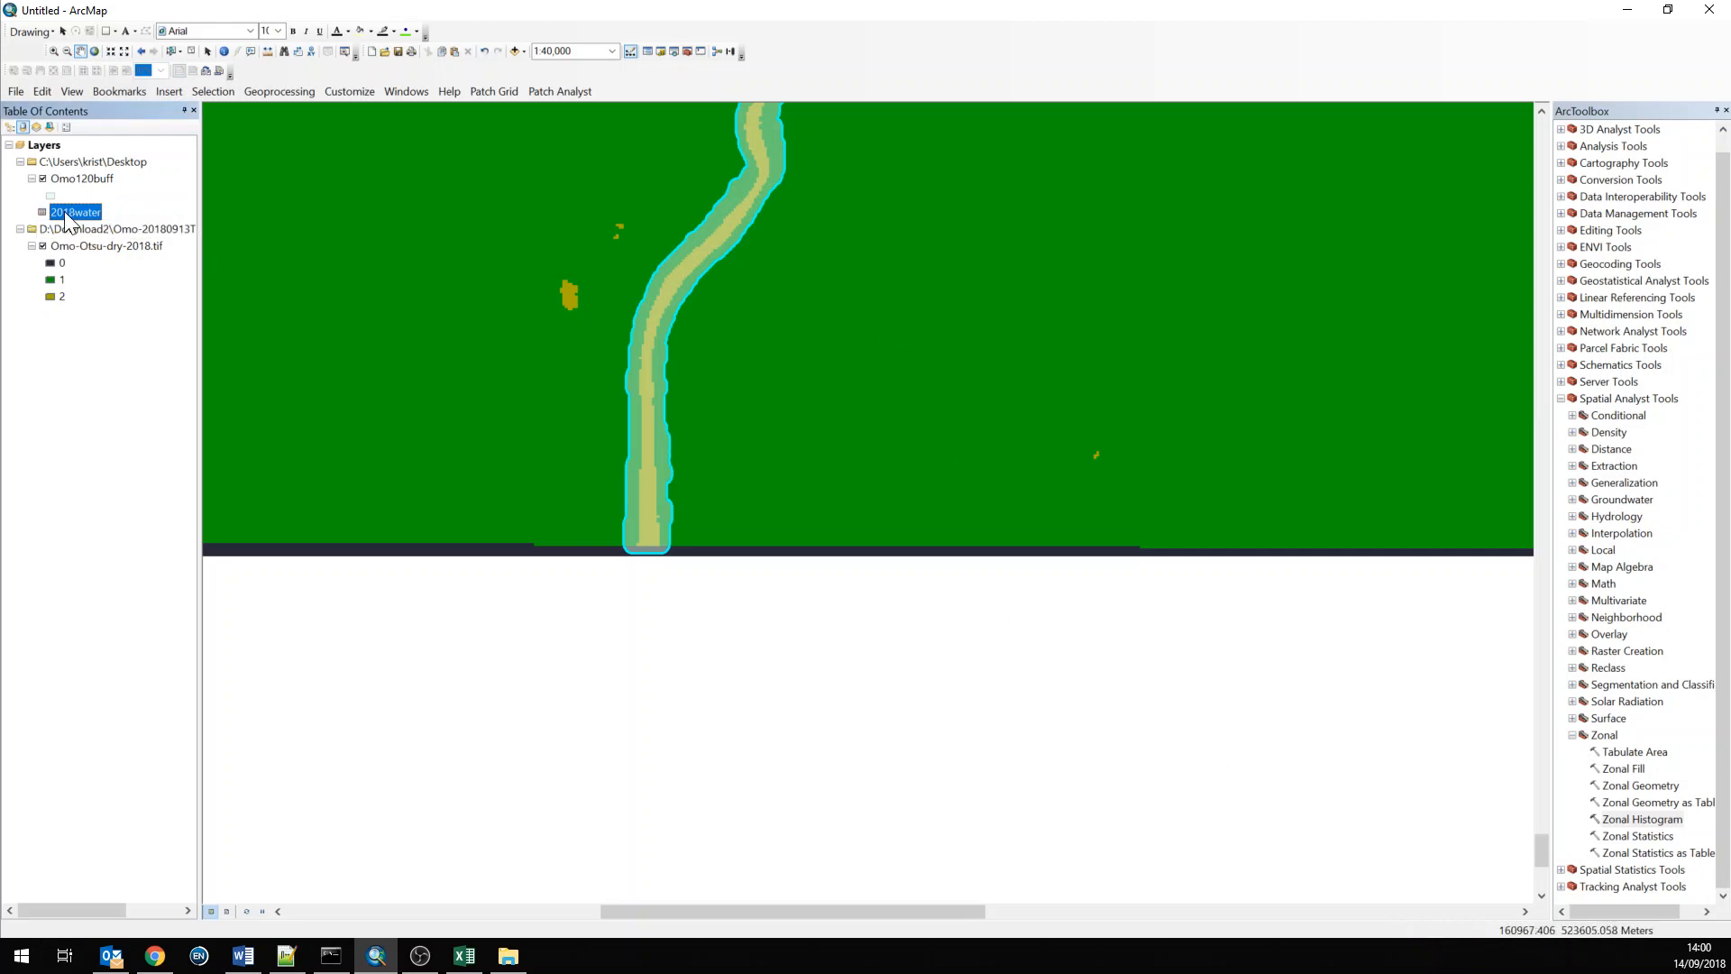
Open the 2018water table and examine the cell counts for each raster class, then close it
{"action": "right_click", "coordinate": [66, 217]}
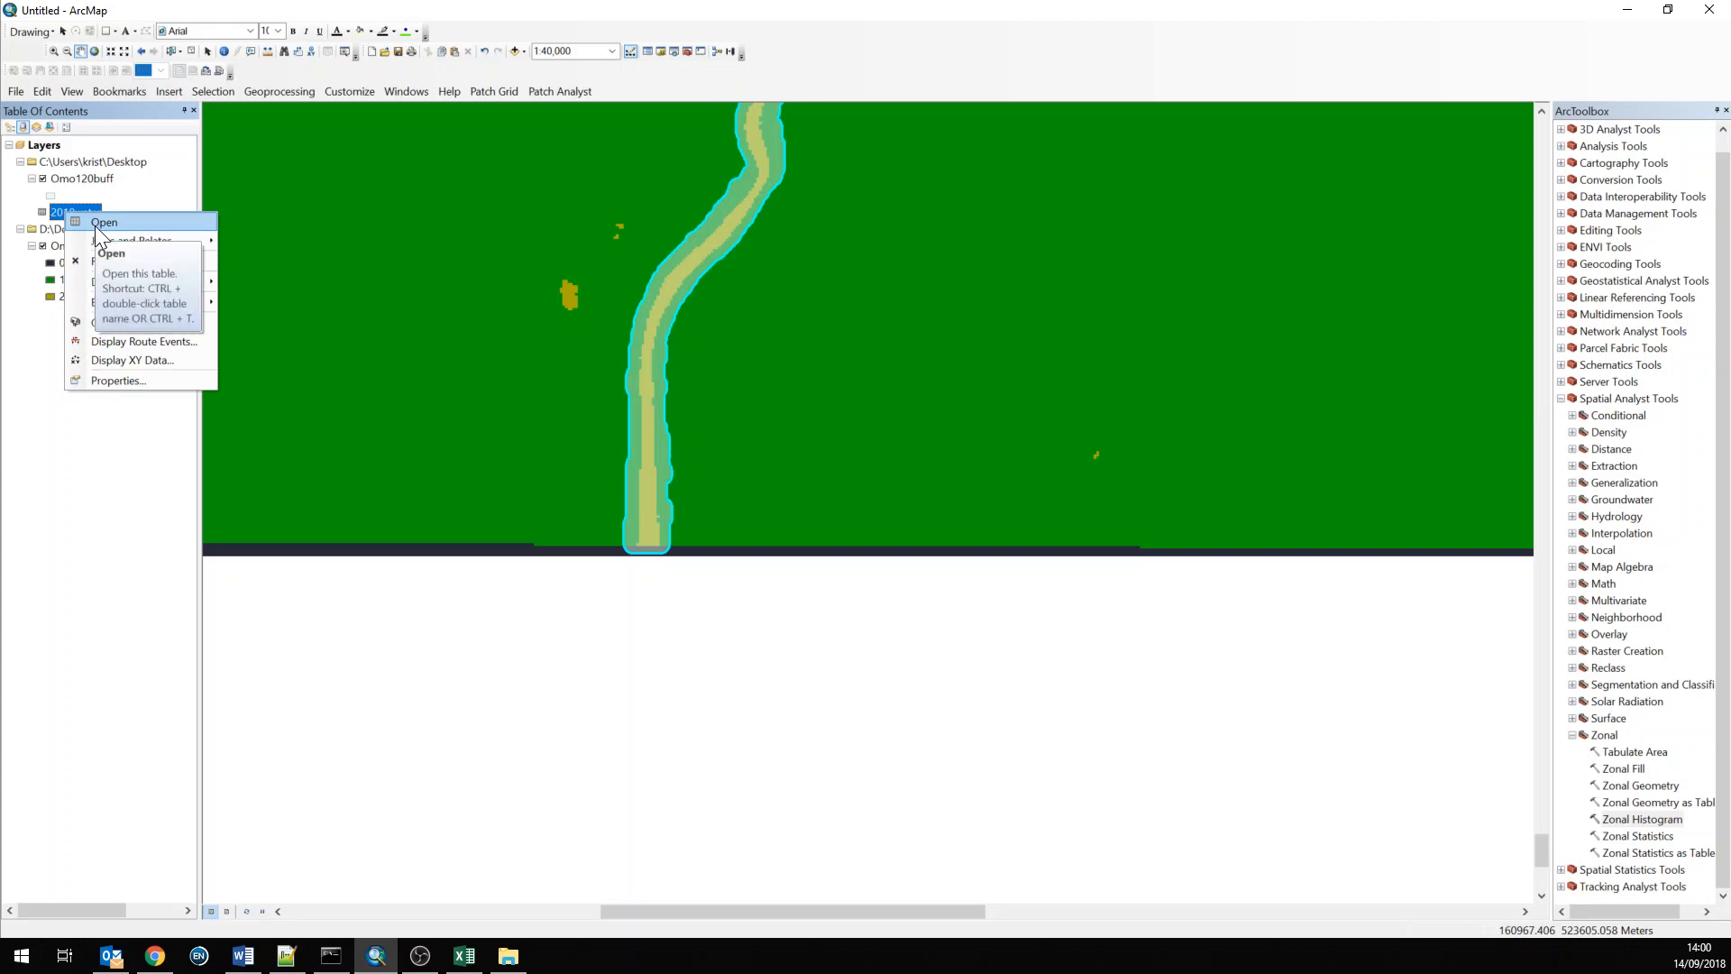
{"action": "left_click", "coordinate": [100, 223]}
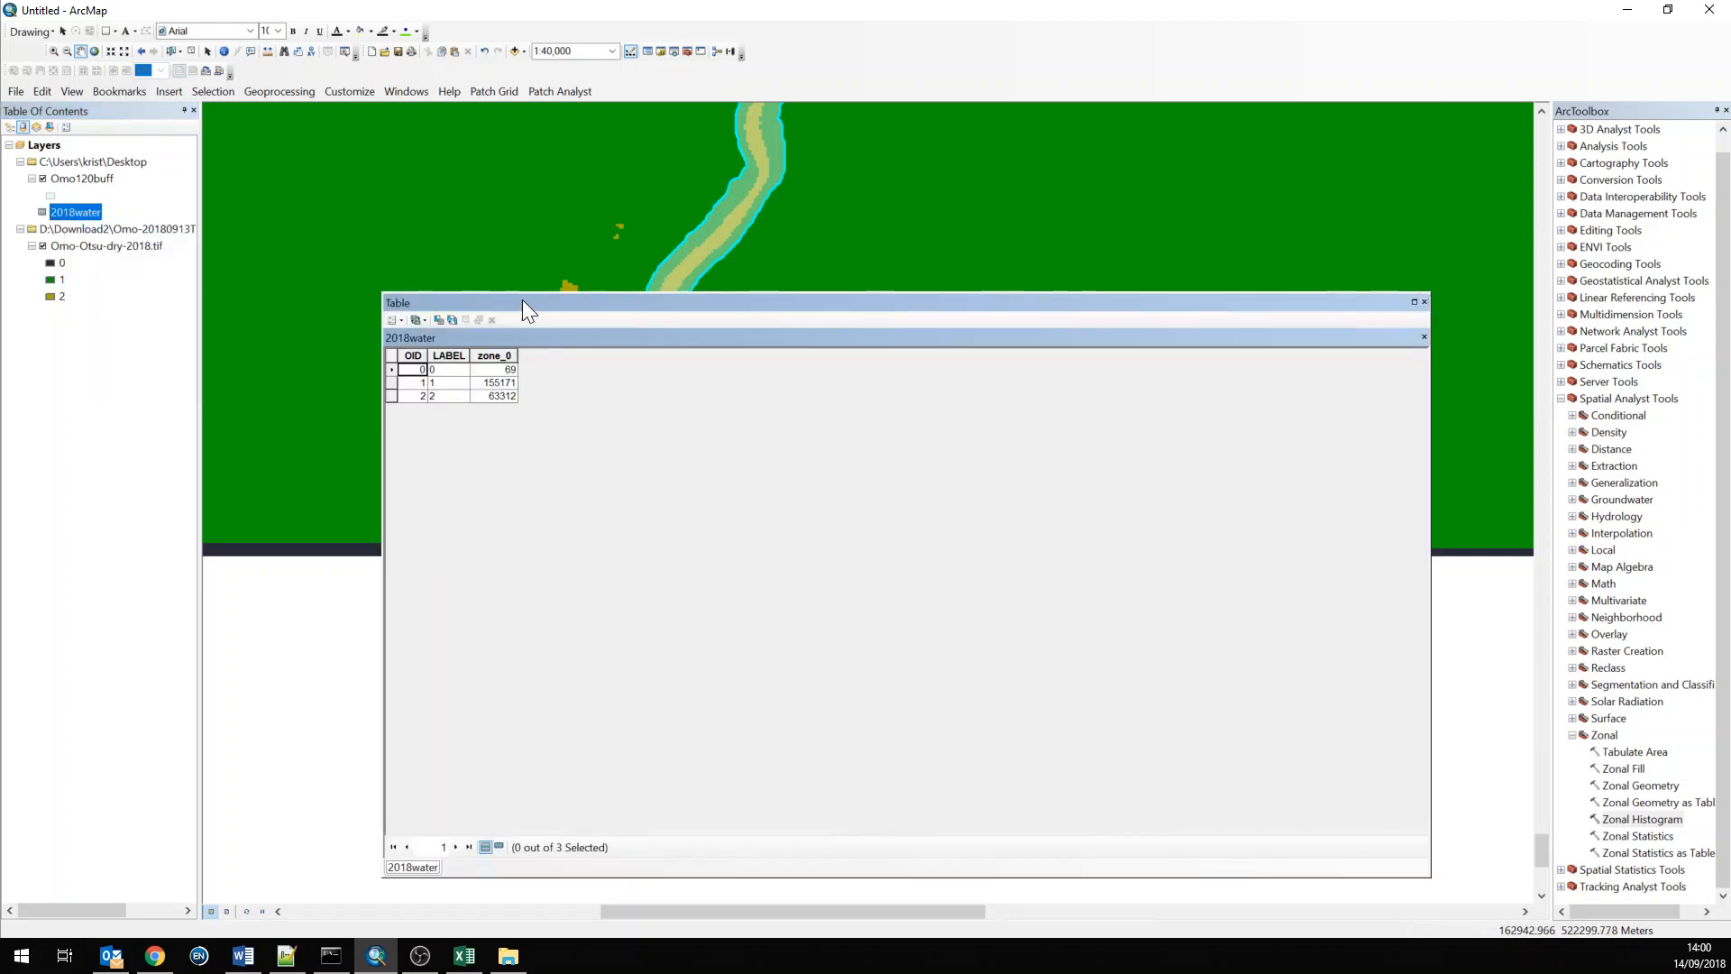
{"action": "left_click_drag", "start_coordinate": [522, 299], "coordinate": [664, 325]}
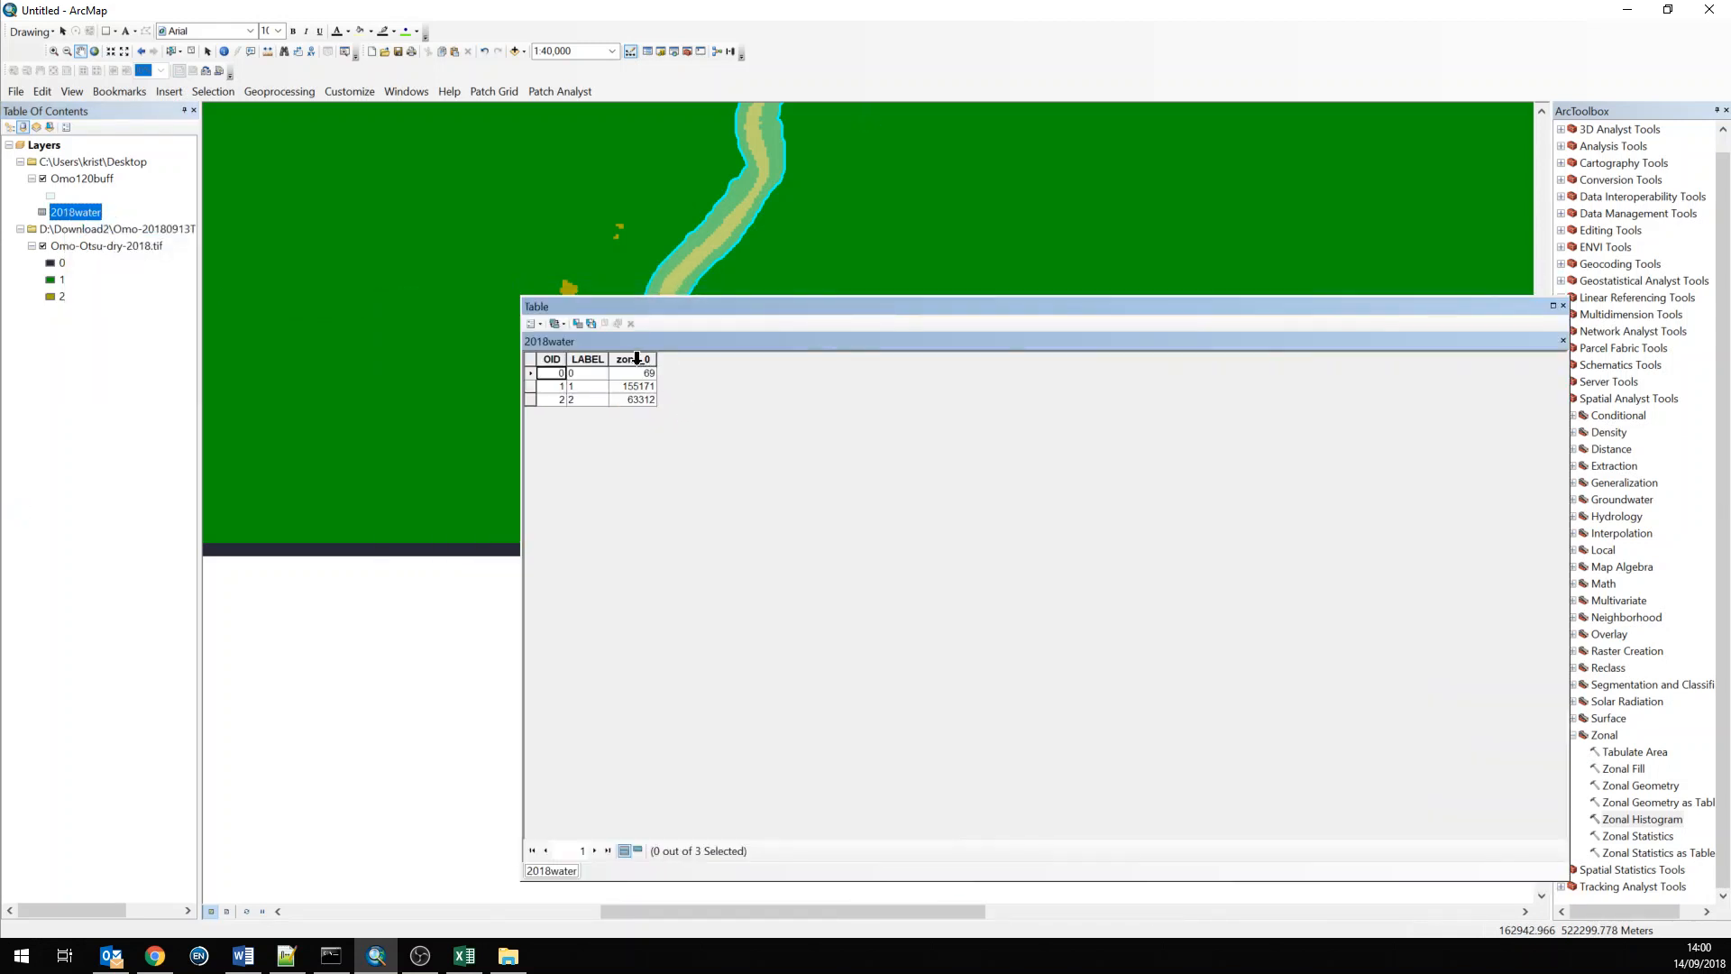
{"action": "left_click", "coordinate": [622, 374]}
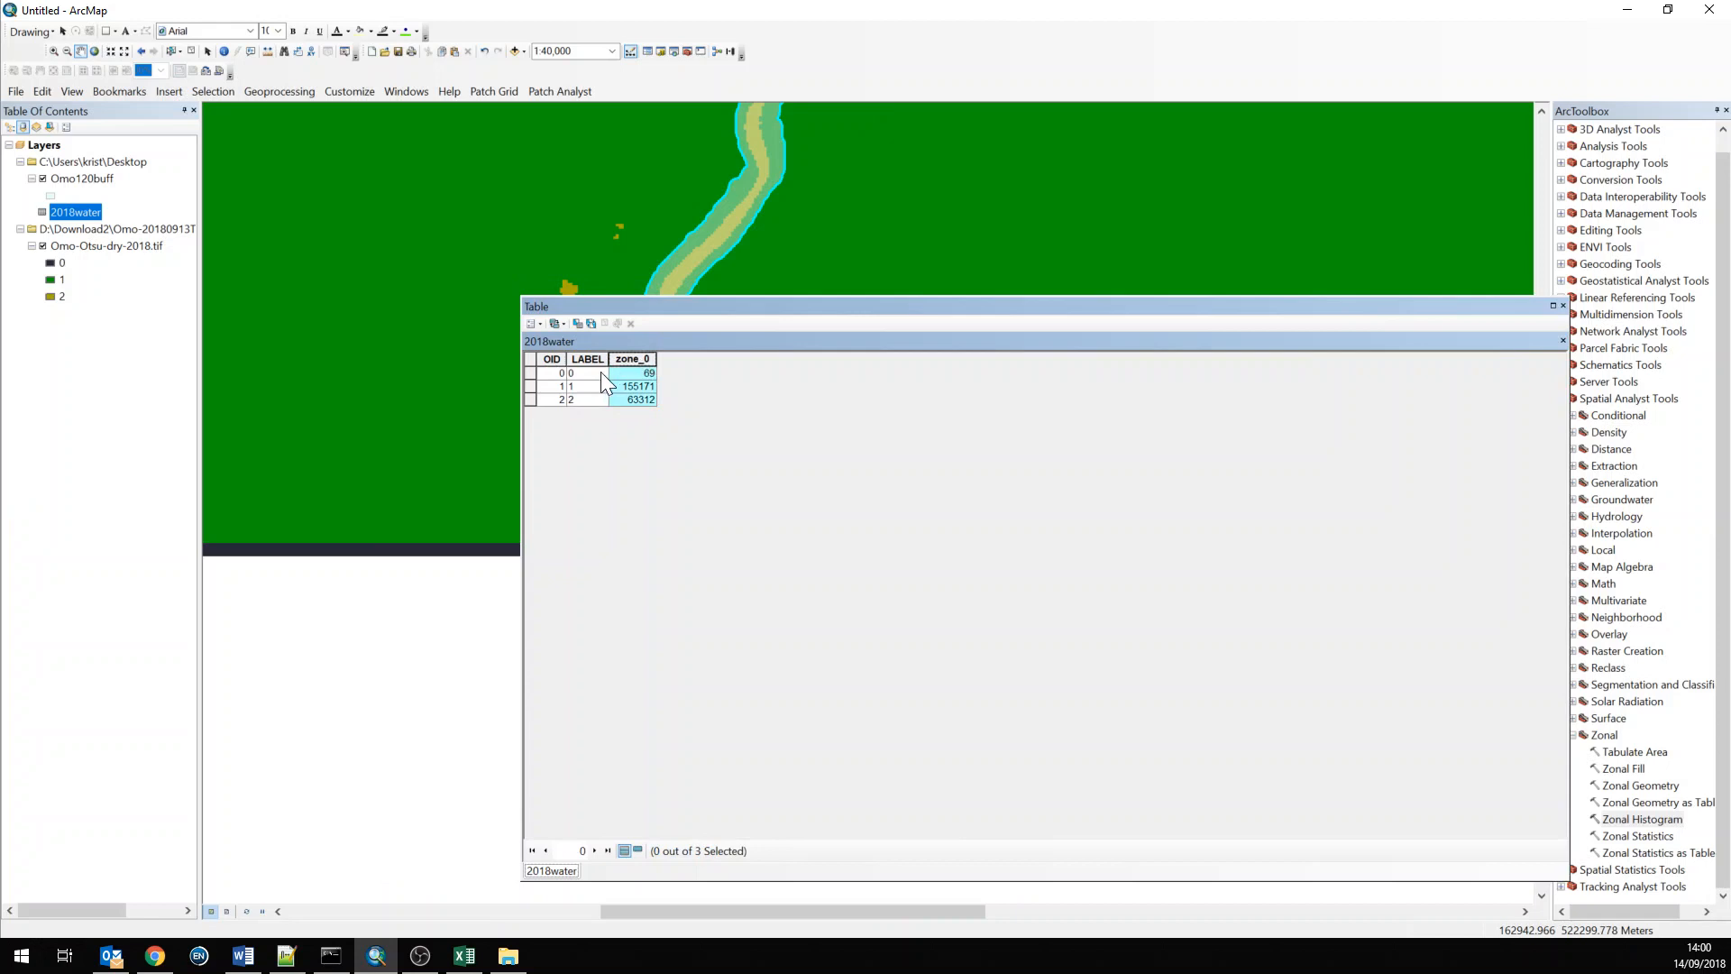
{"action": "left_click", "coordinate": [532, 373]}
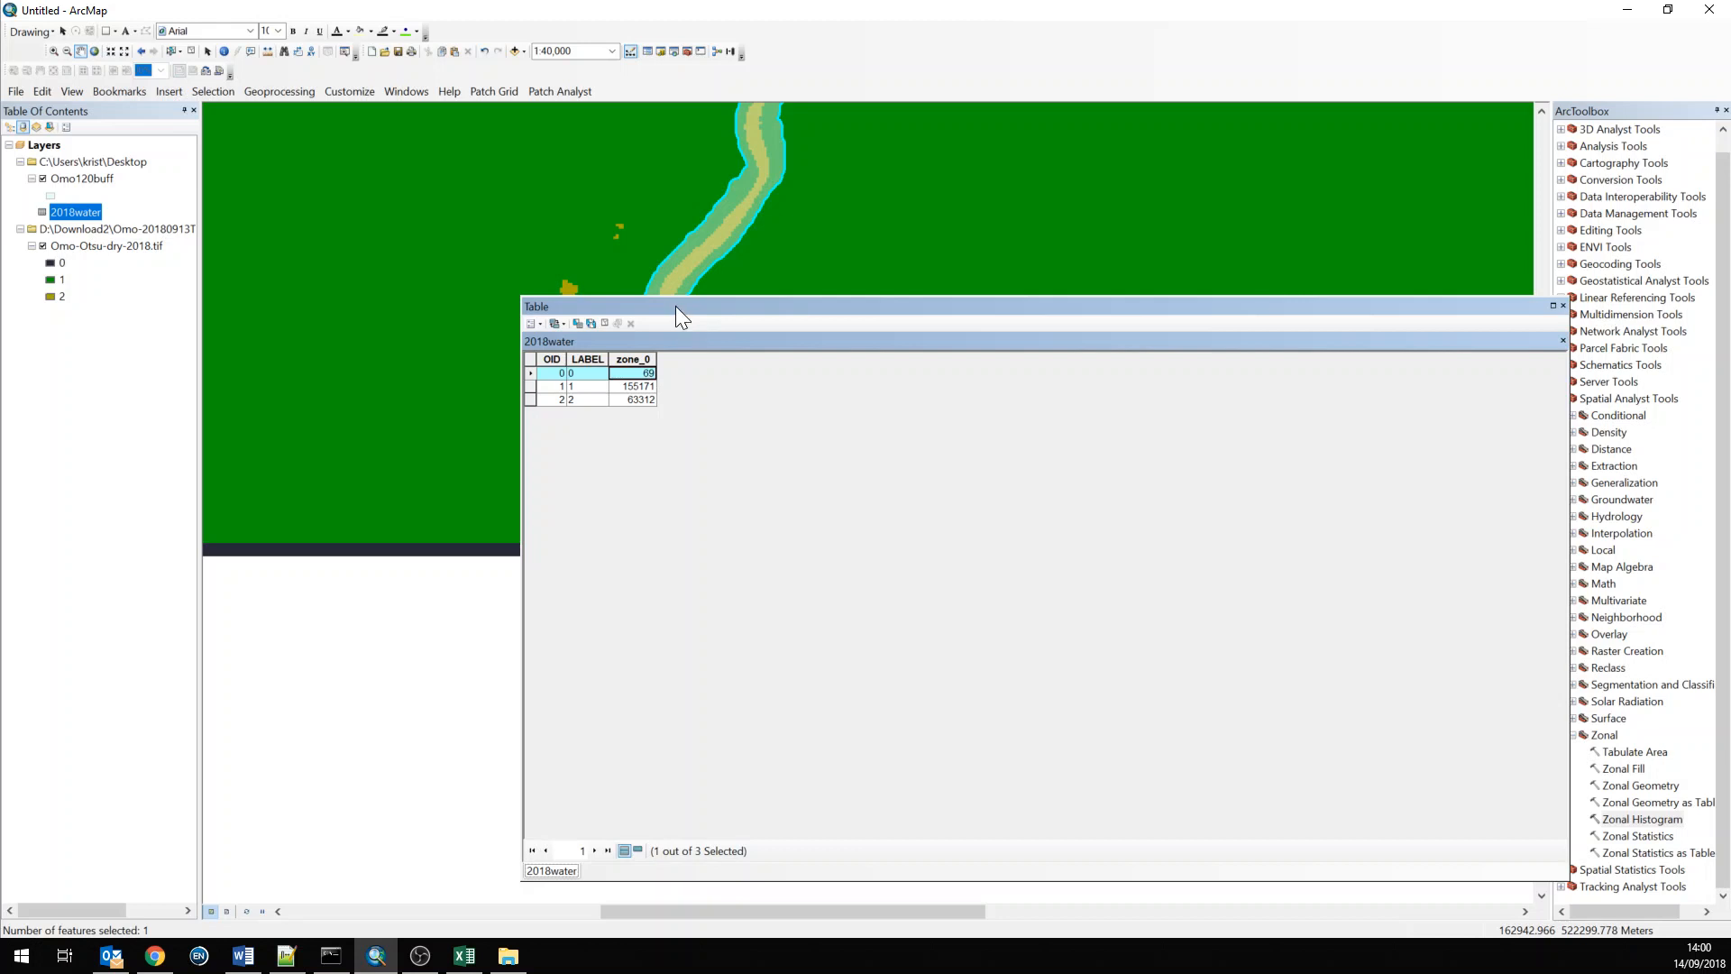
{"action": "left_click_drag", "start_coordinate": [675, 306], "coordinate": [839, 322]}
{"action": "left_click", "coordinate": [613, 393]}
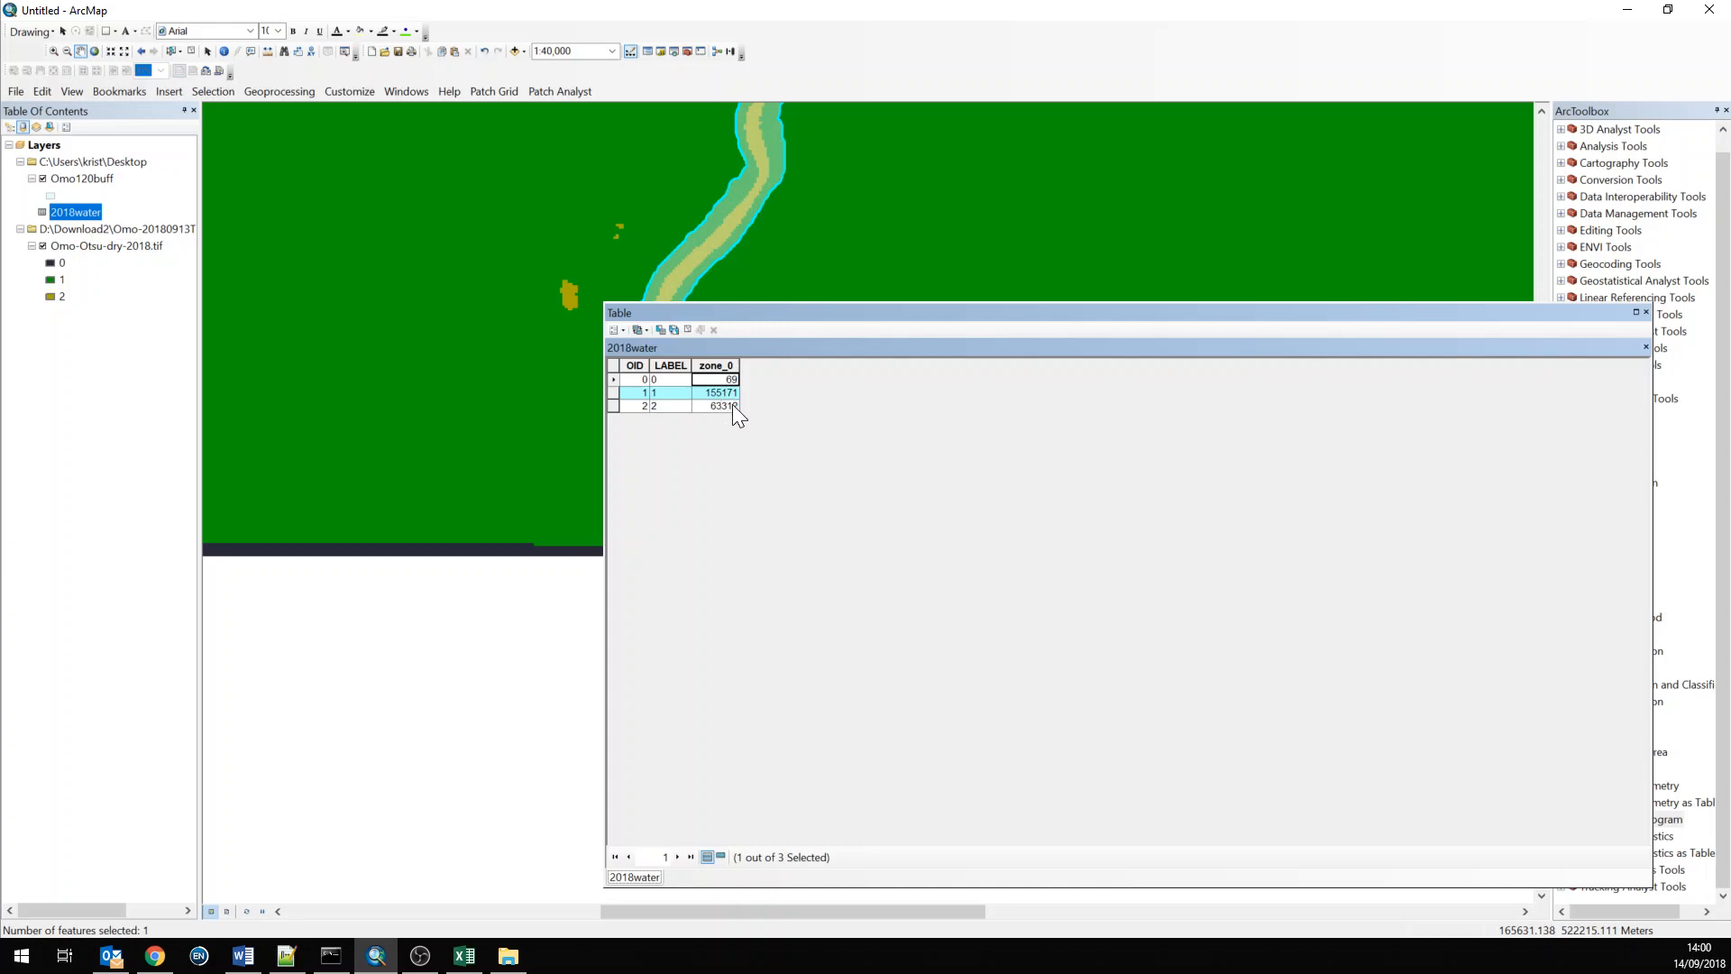
{"action": "left_click", "coordinate": [614, 411]}
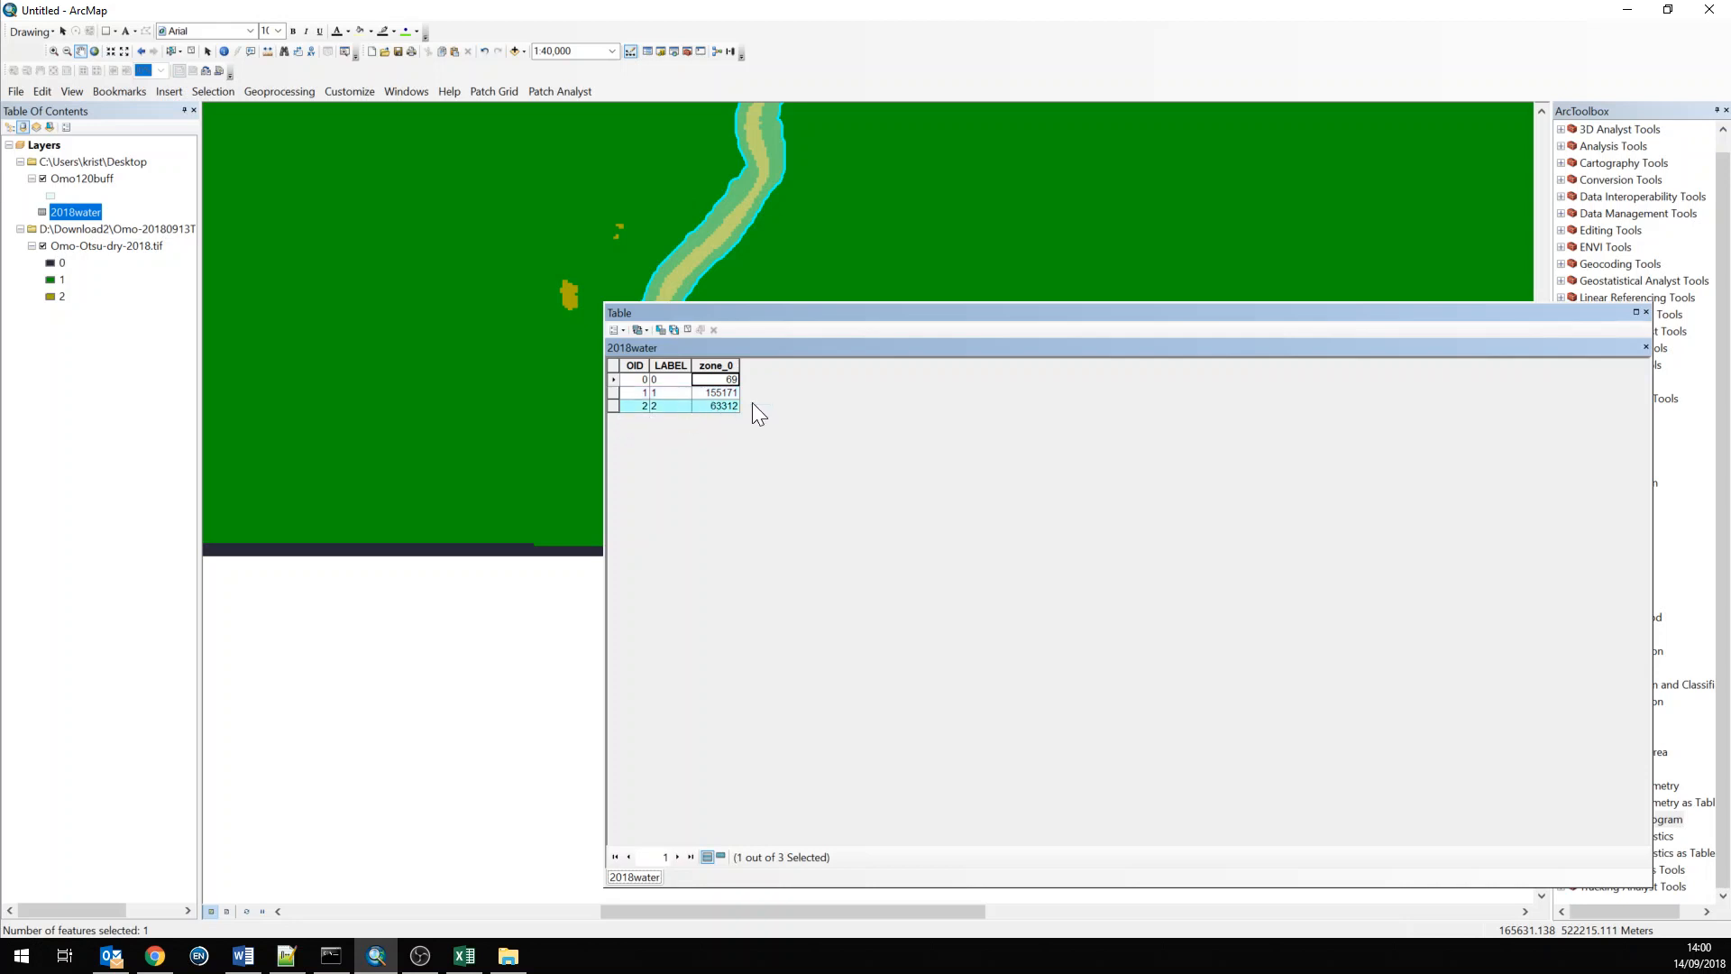
{"action": "left_click", "coordinate": [1647, 312]}
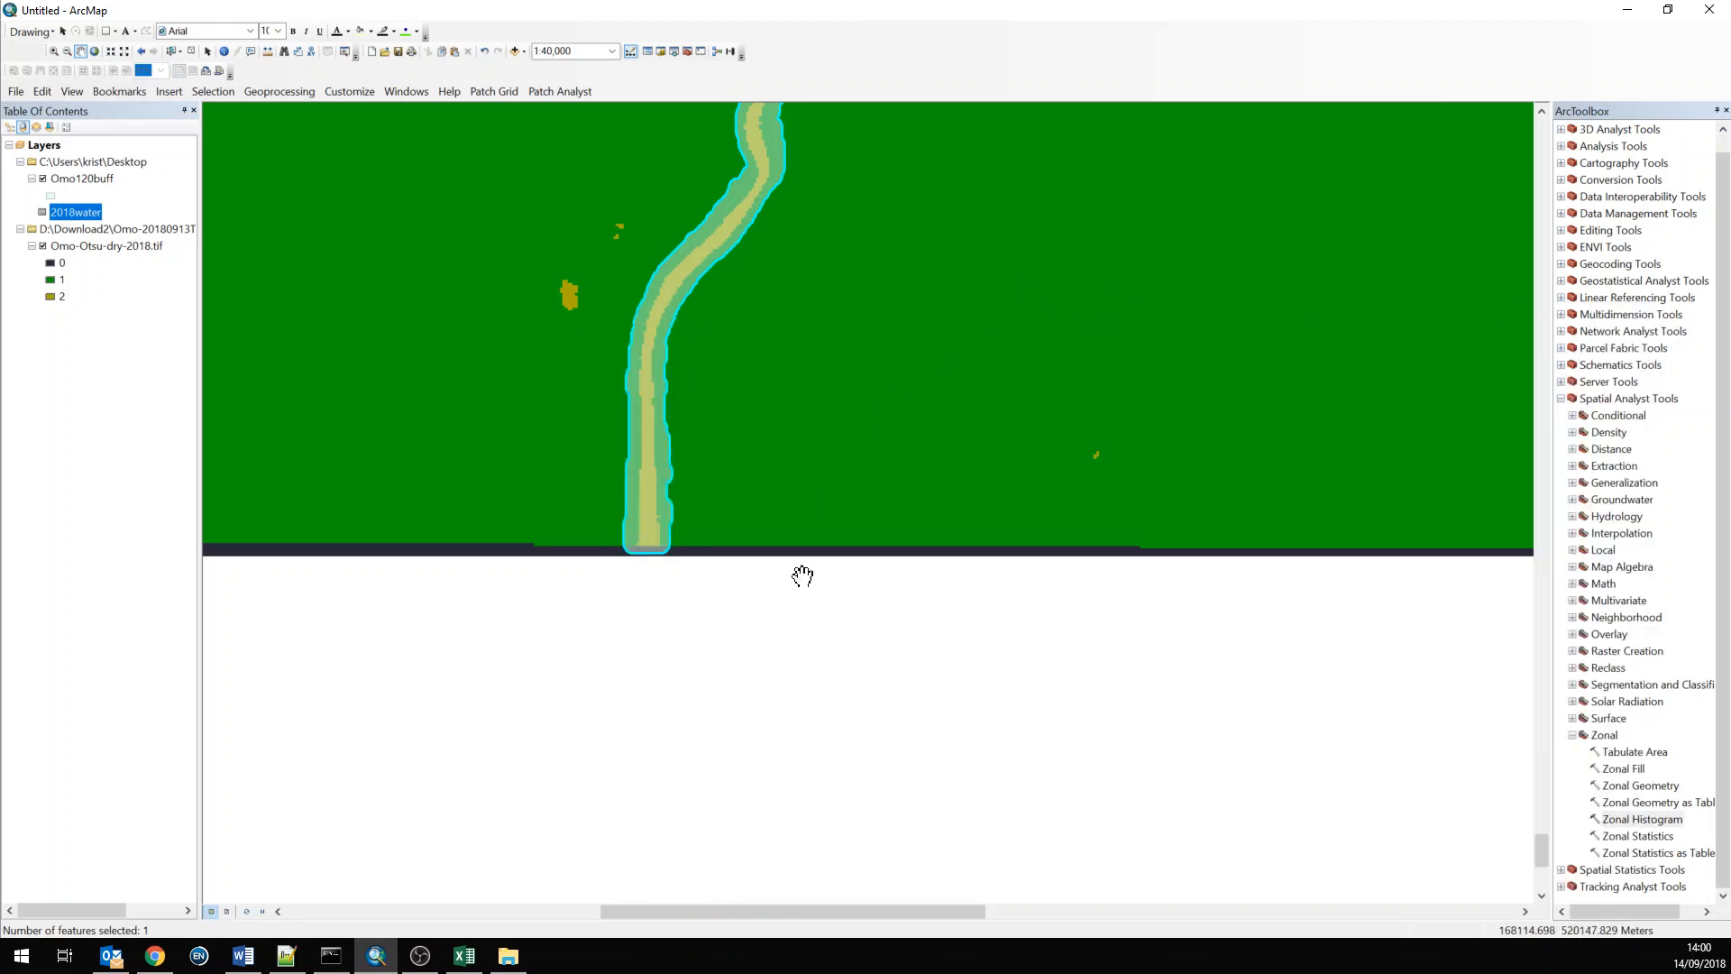
Remove the 2018water table from the map's table of contents
{"action": "left_click", "coordinate": [508, 956]}
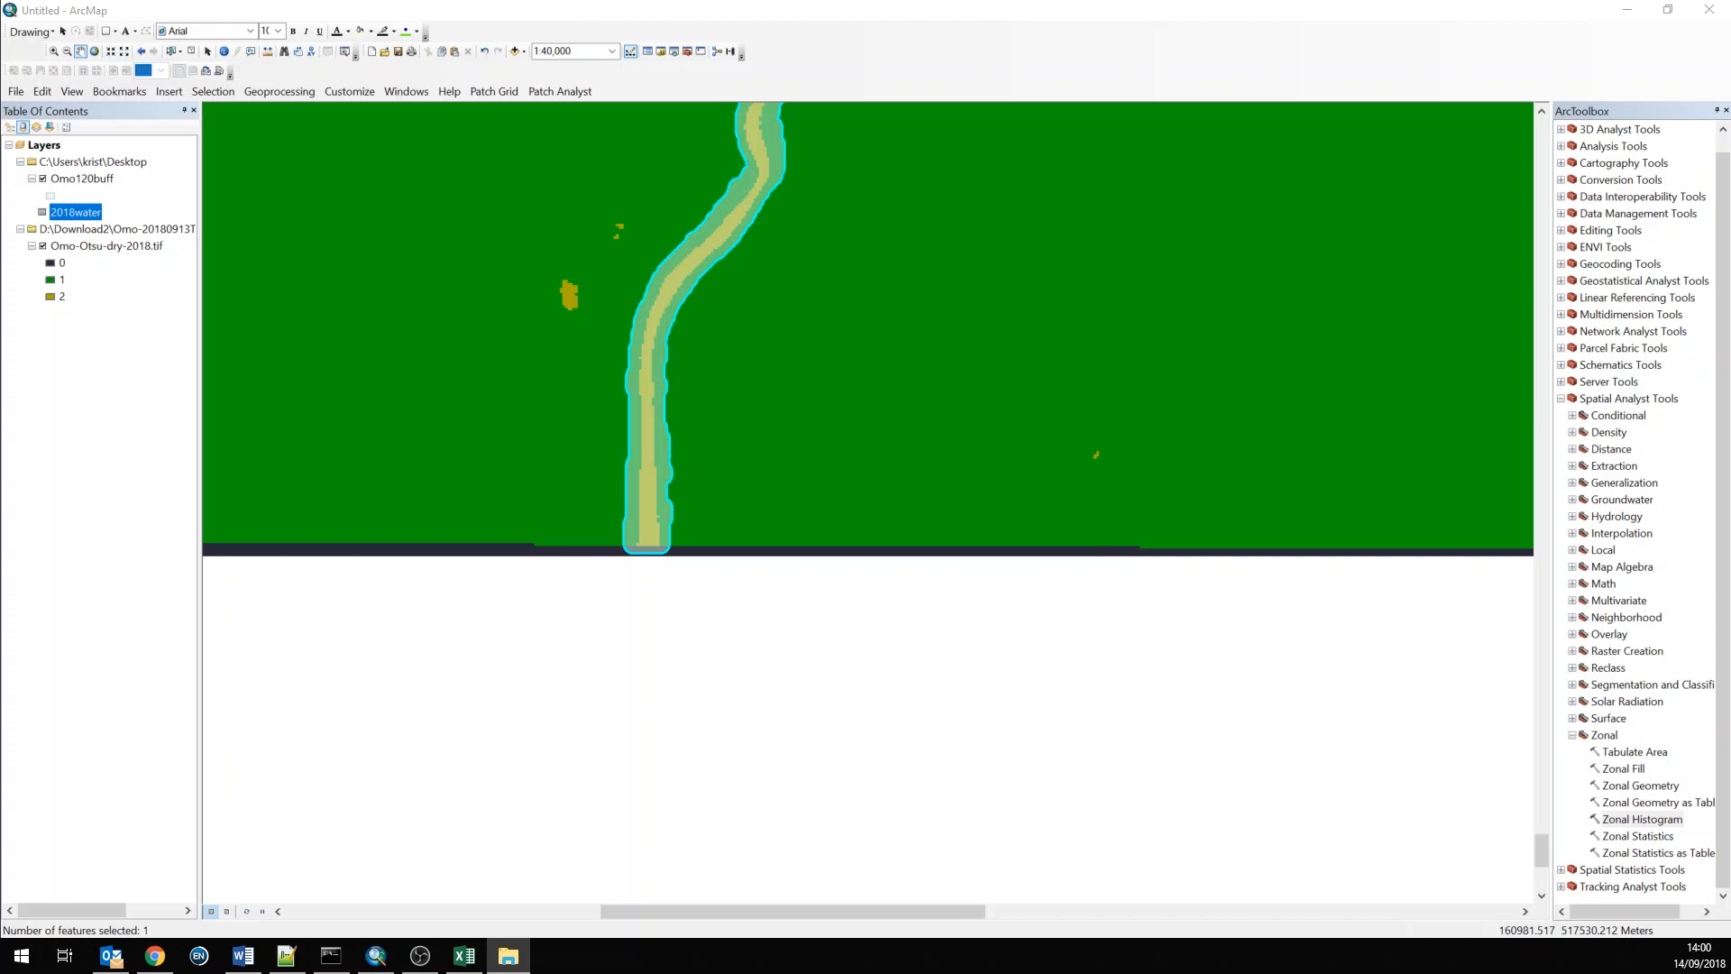
{"action": "right_click", "coordinate": [79, 213]}
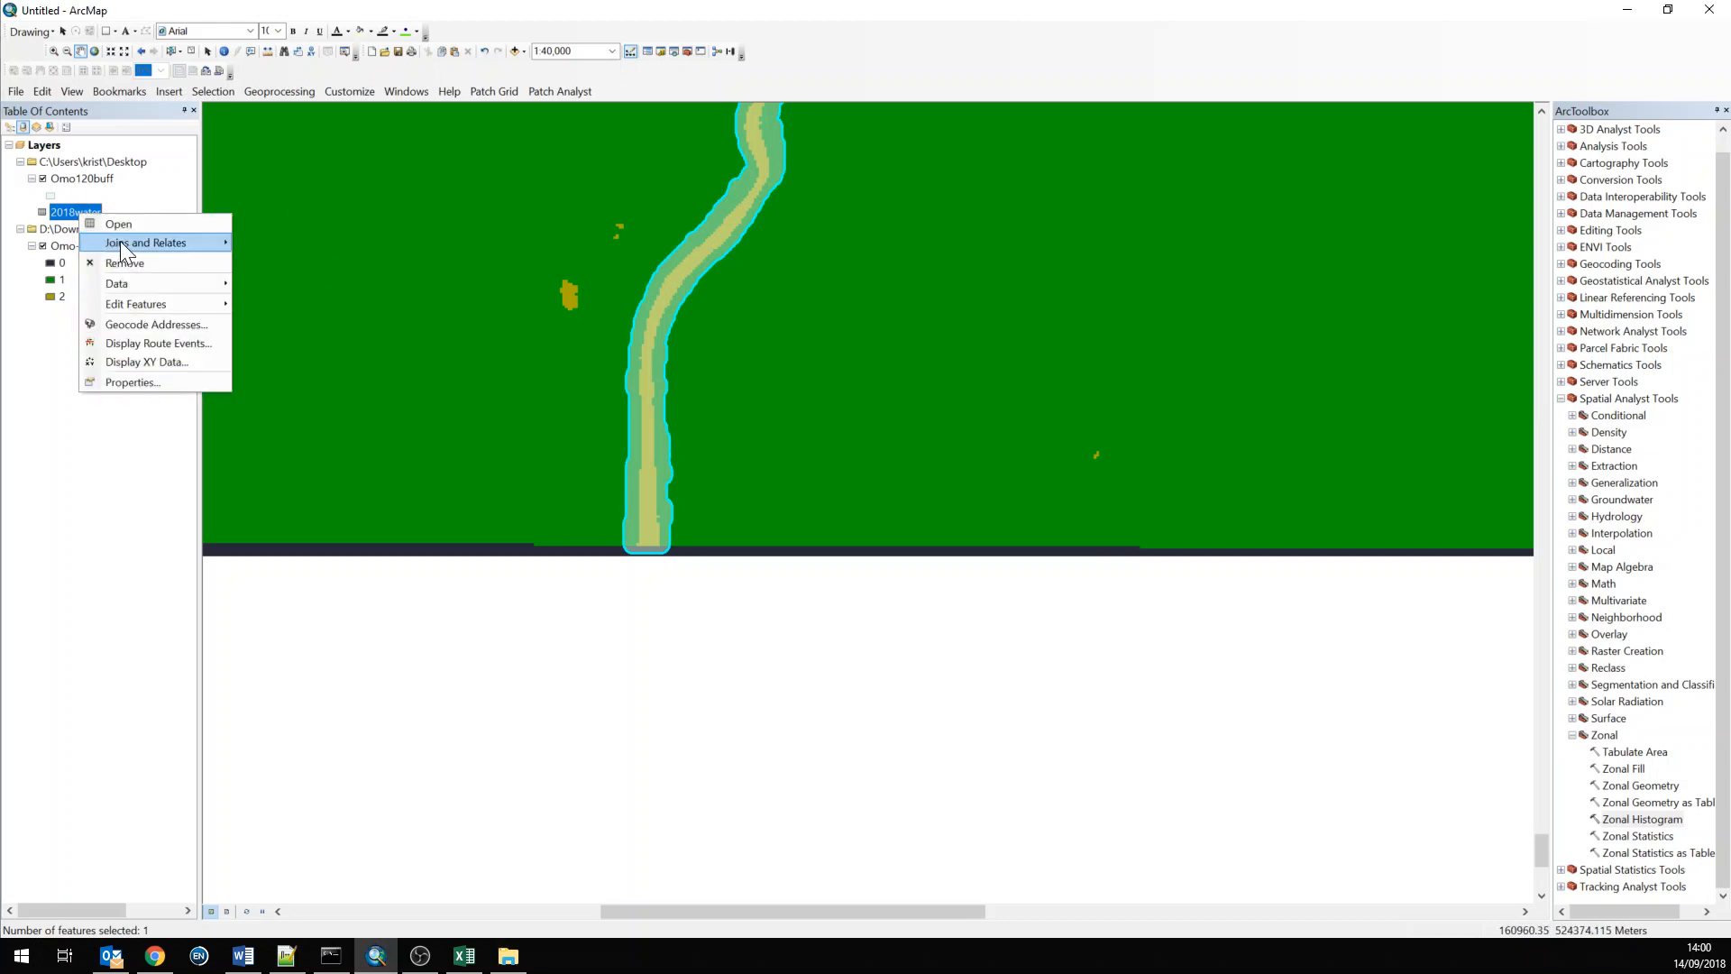
{"action": "left_click", "coordinate": [125, 262]}
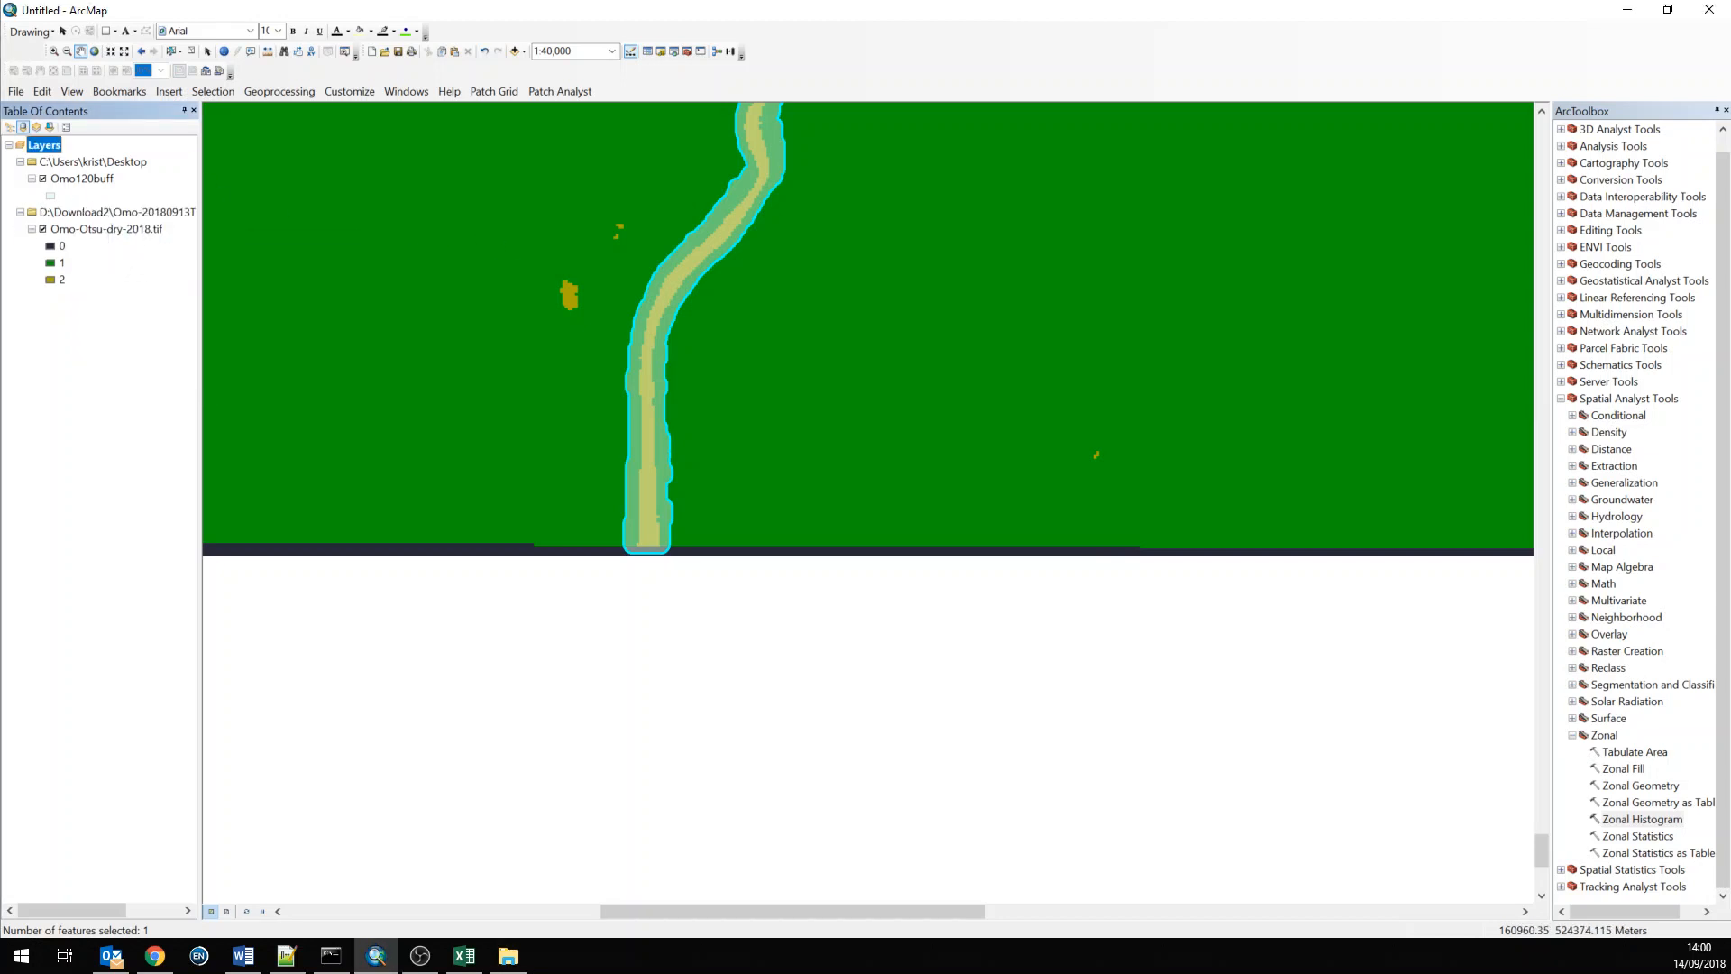
Switch to File Explorer, select 2018water.dbf in the Desktop Data folder, and launch Excel
{"action": "key", "text": "alt+Tab"}
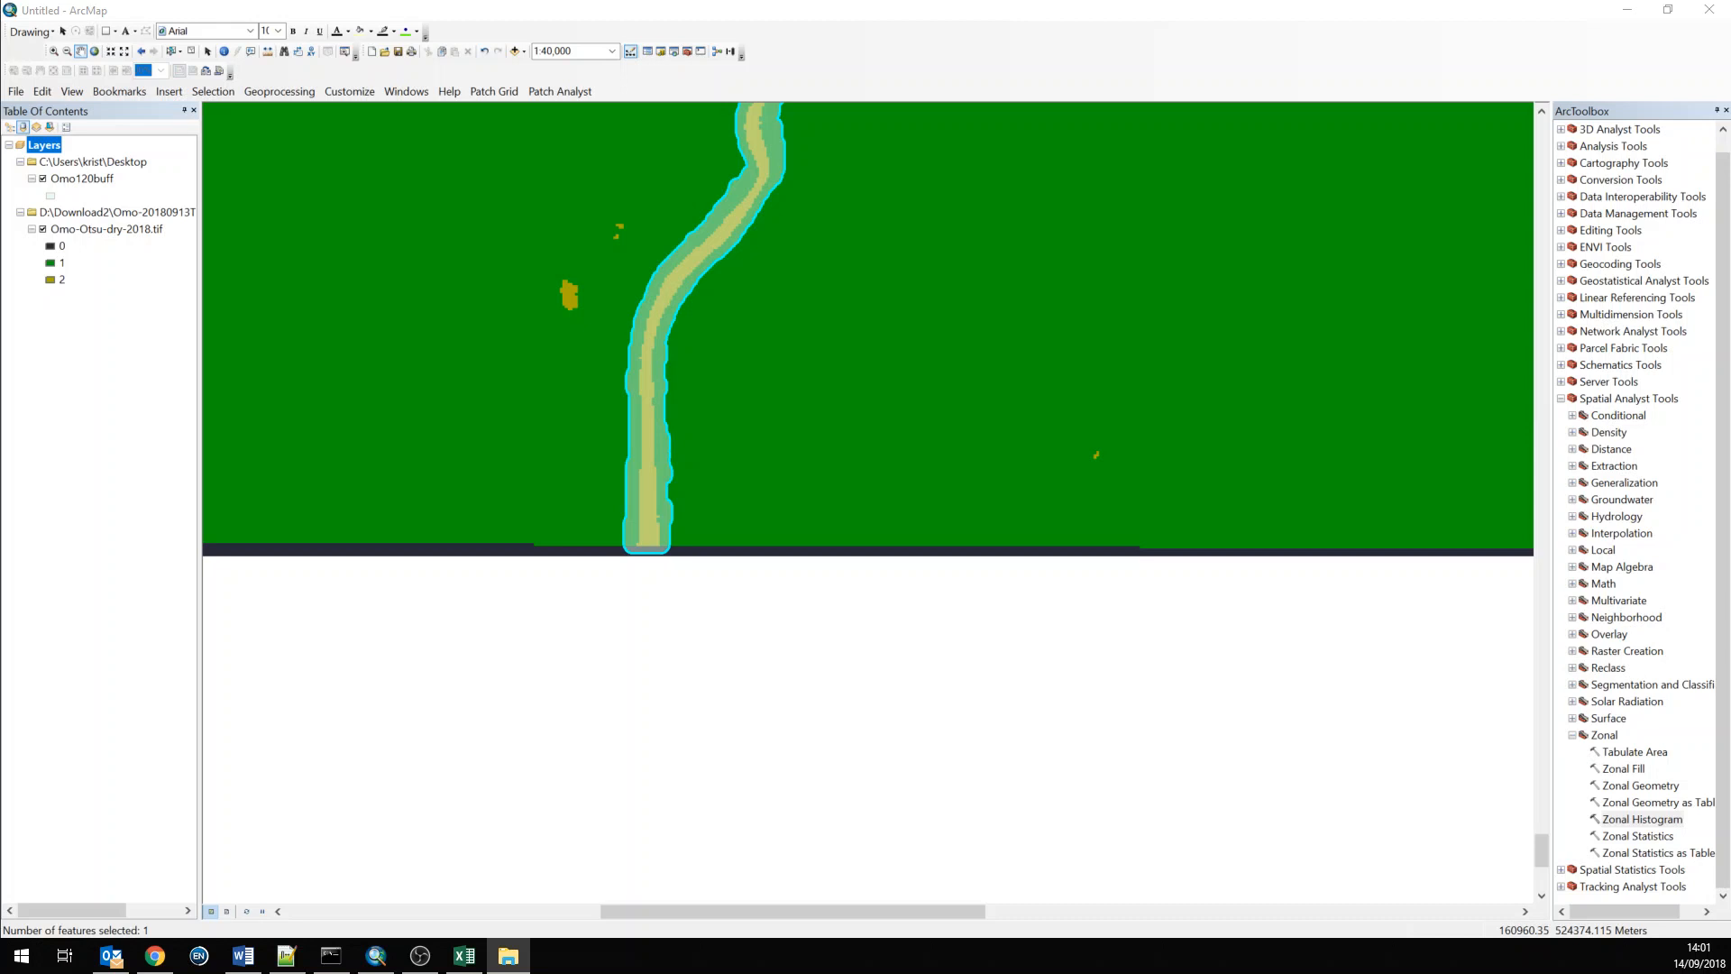
{"action": "left_click_drag", "start_coordinate": [2, 370], "coordinate": [831, 223]}
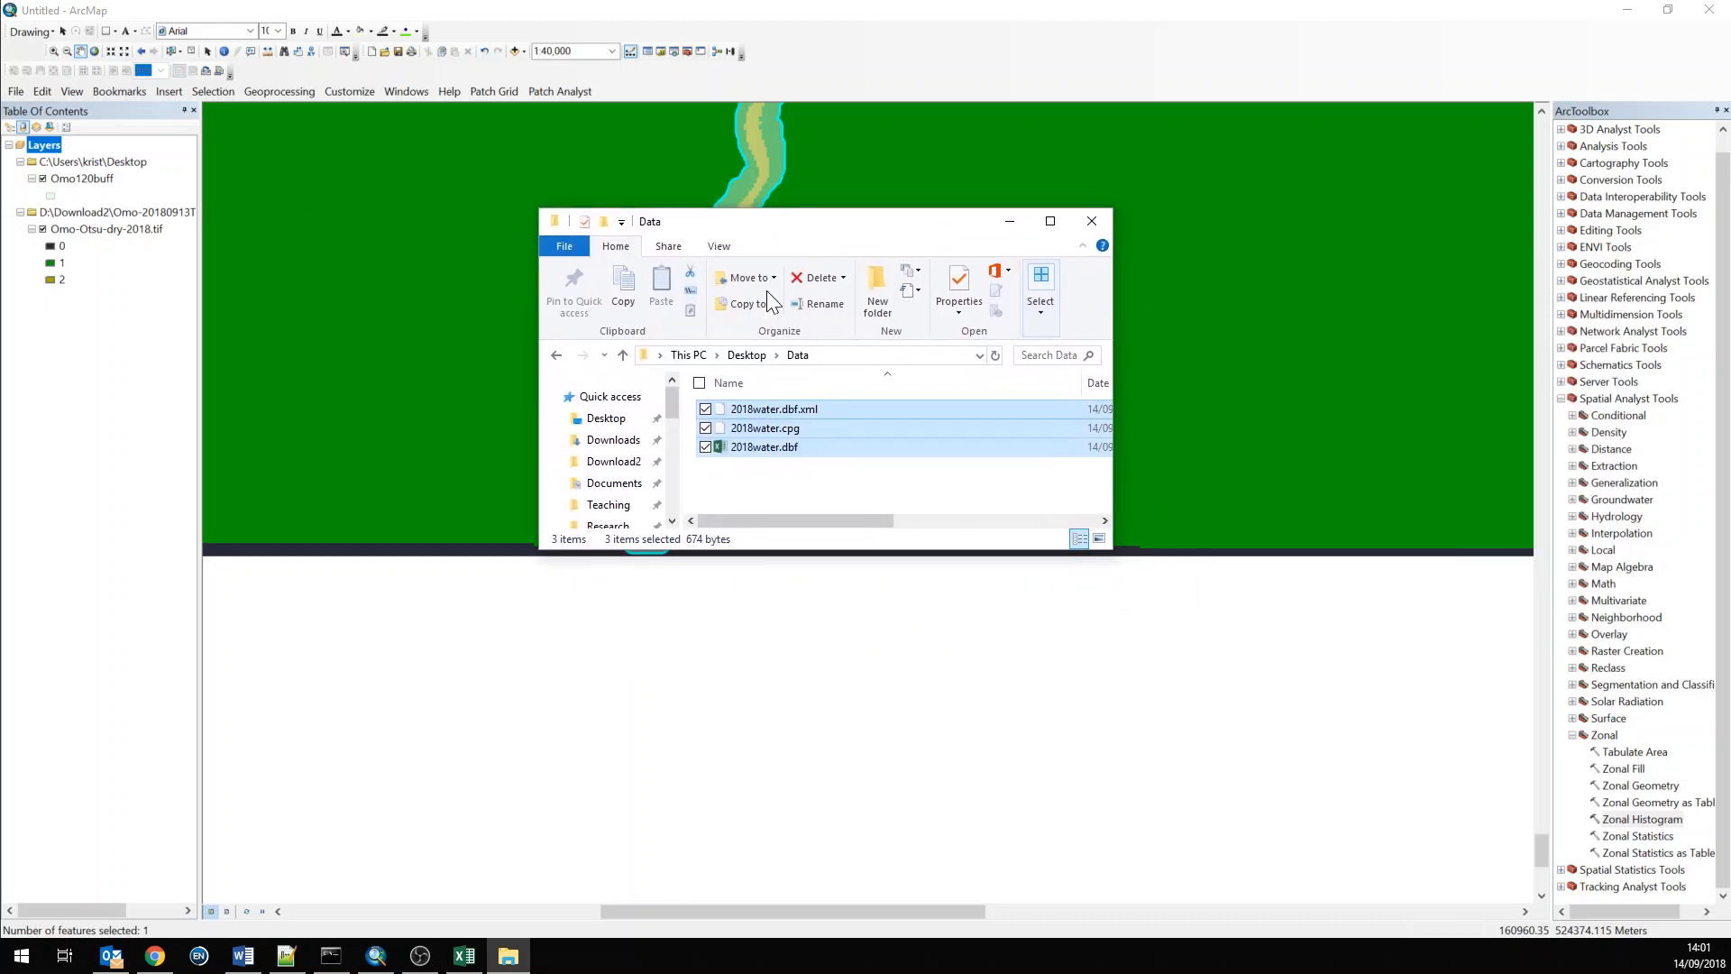
{"action": "left_click", "coordinate": [786, 446]}
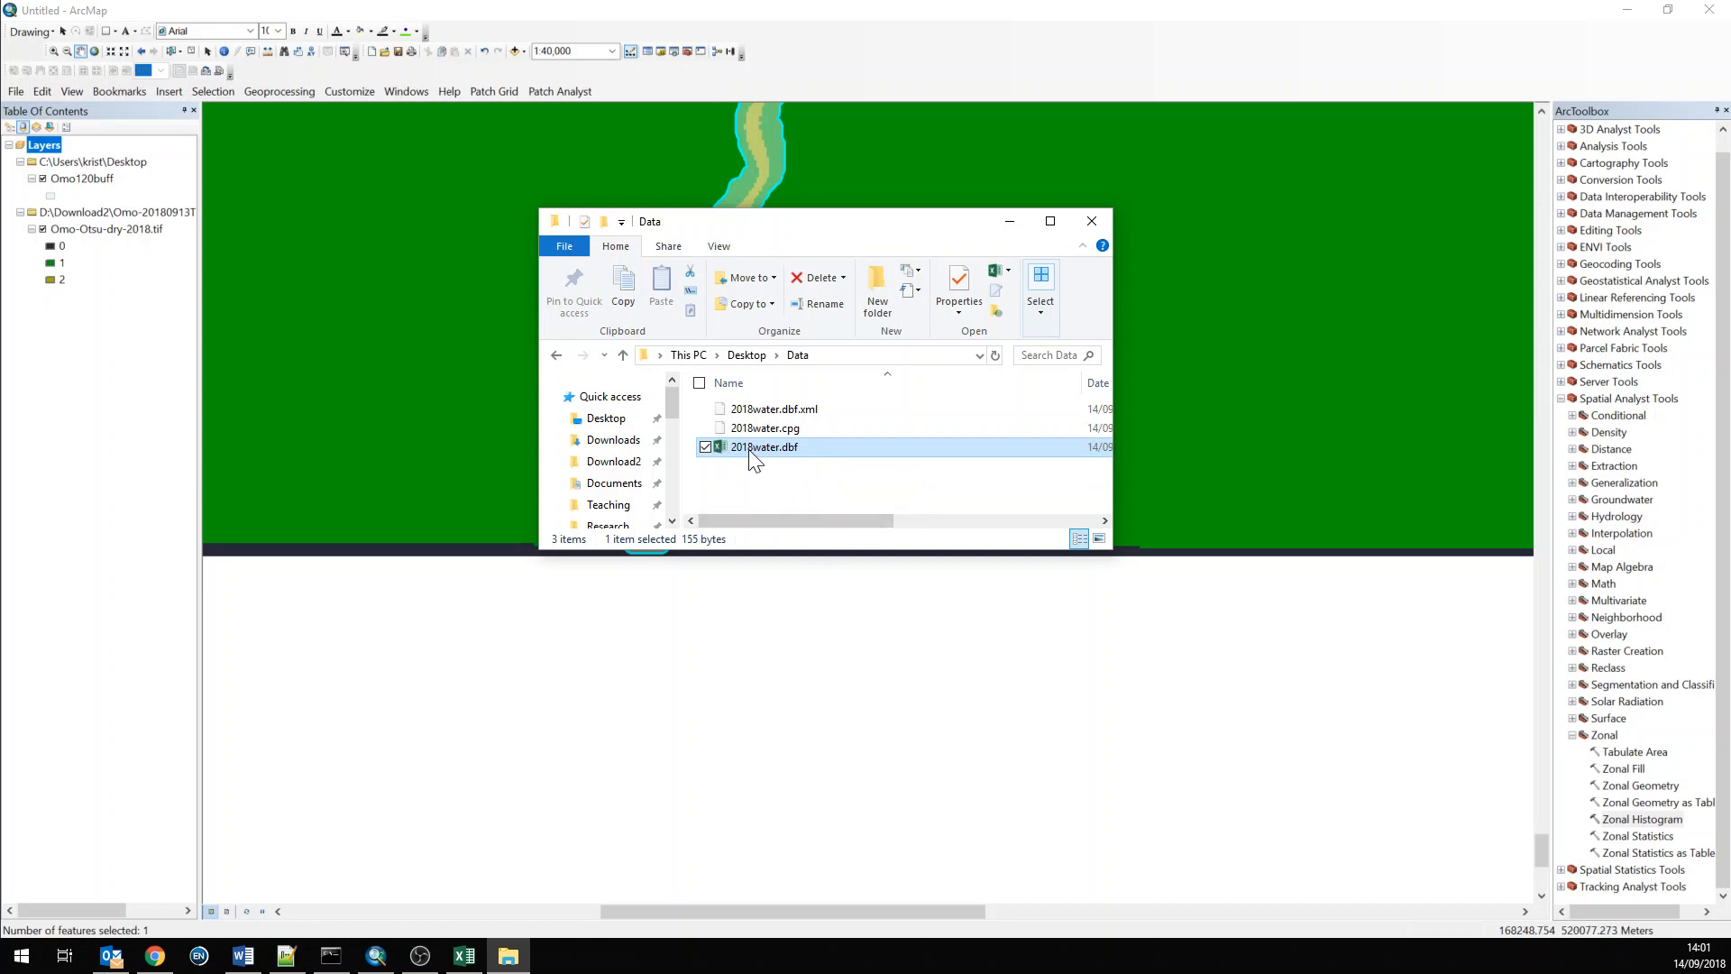
{"action": "right_click", "coordinate": [777, 451]}
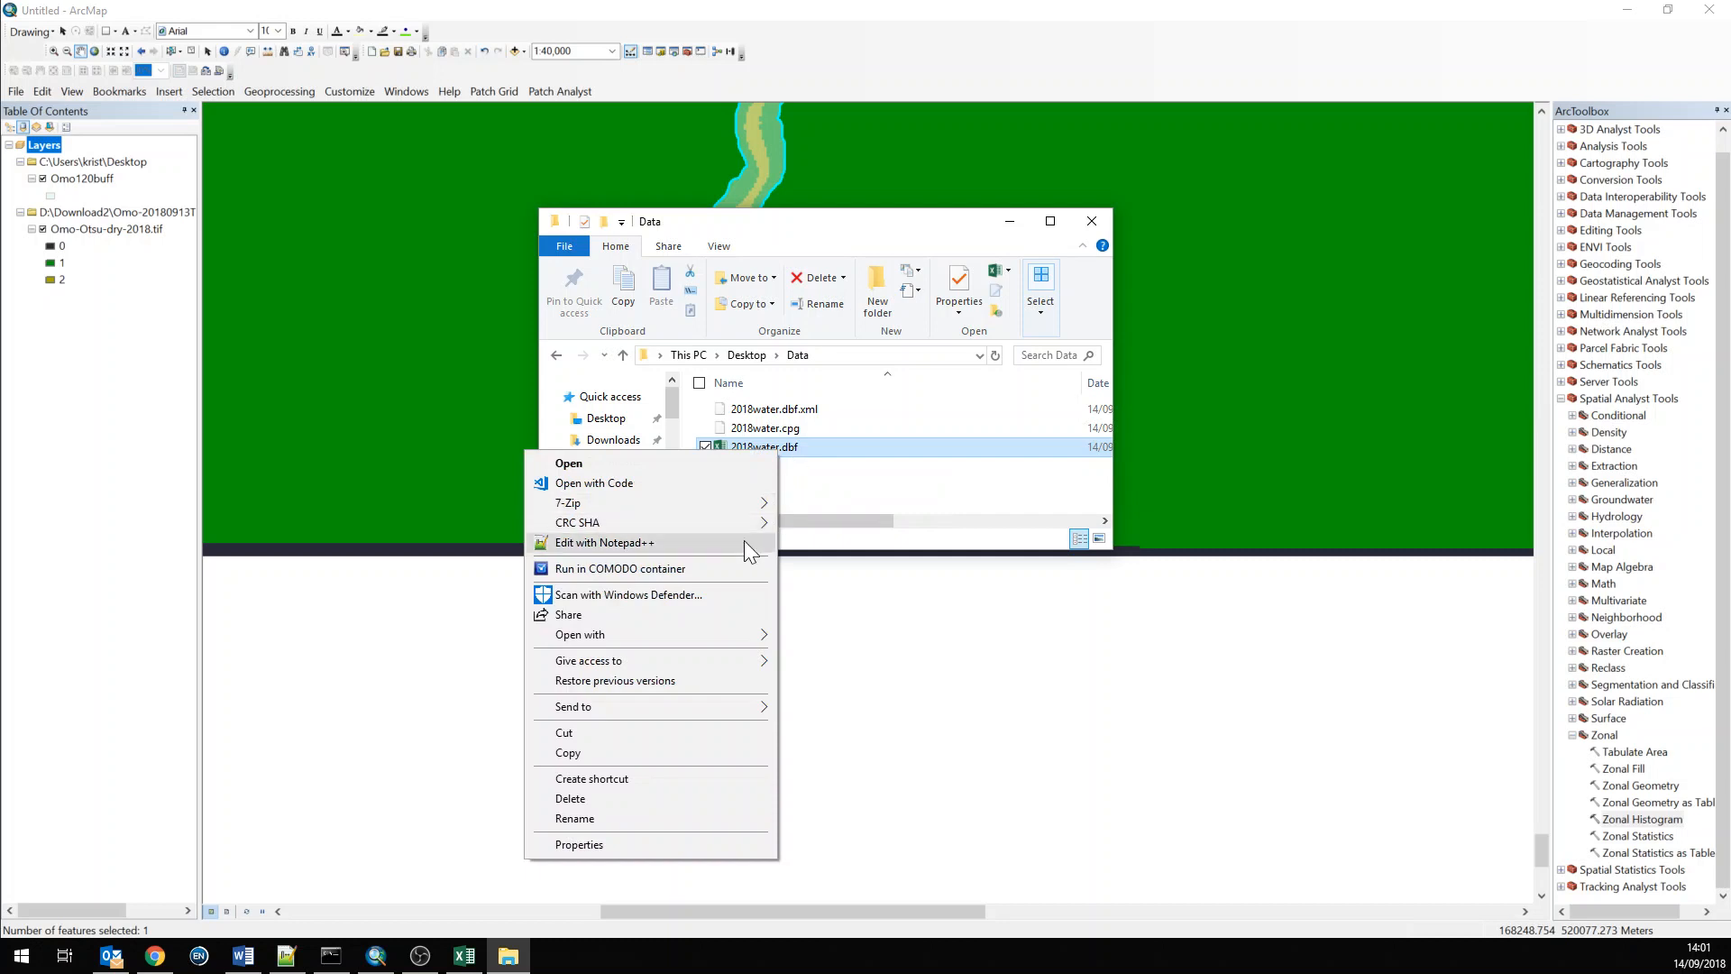
{"action": "mouse_move", "coordinate": [678, 635]}
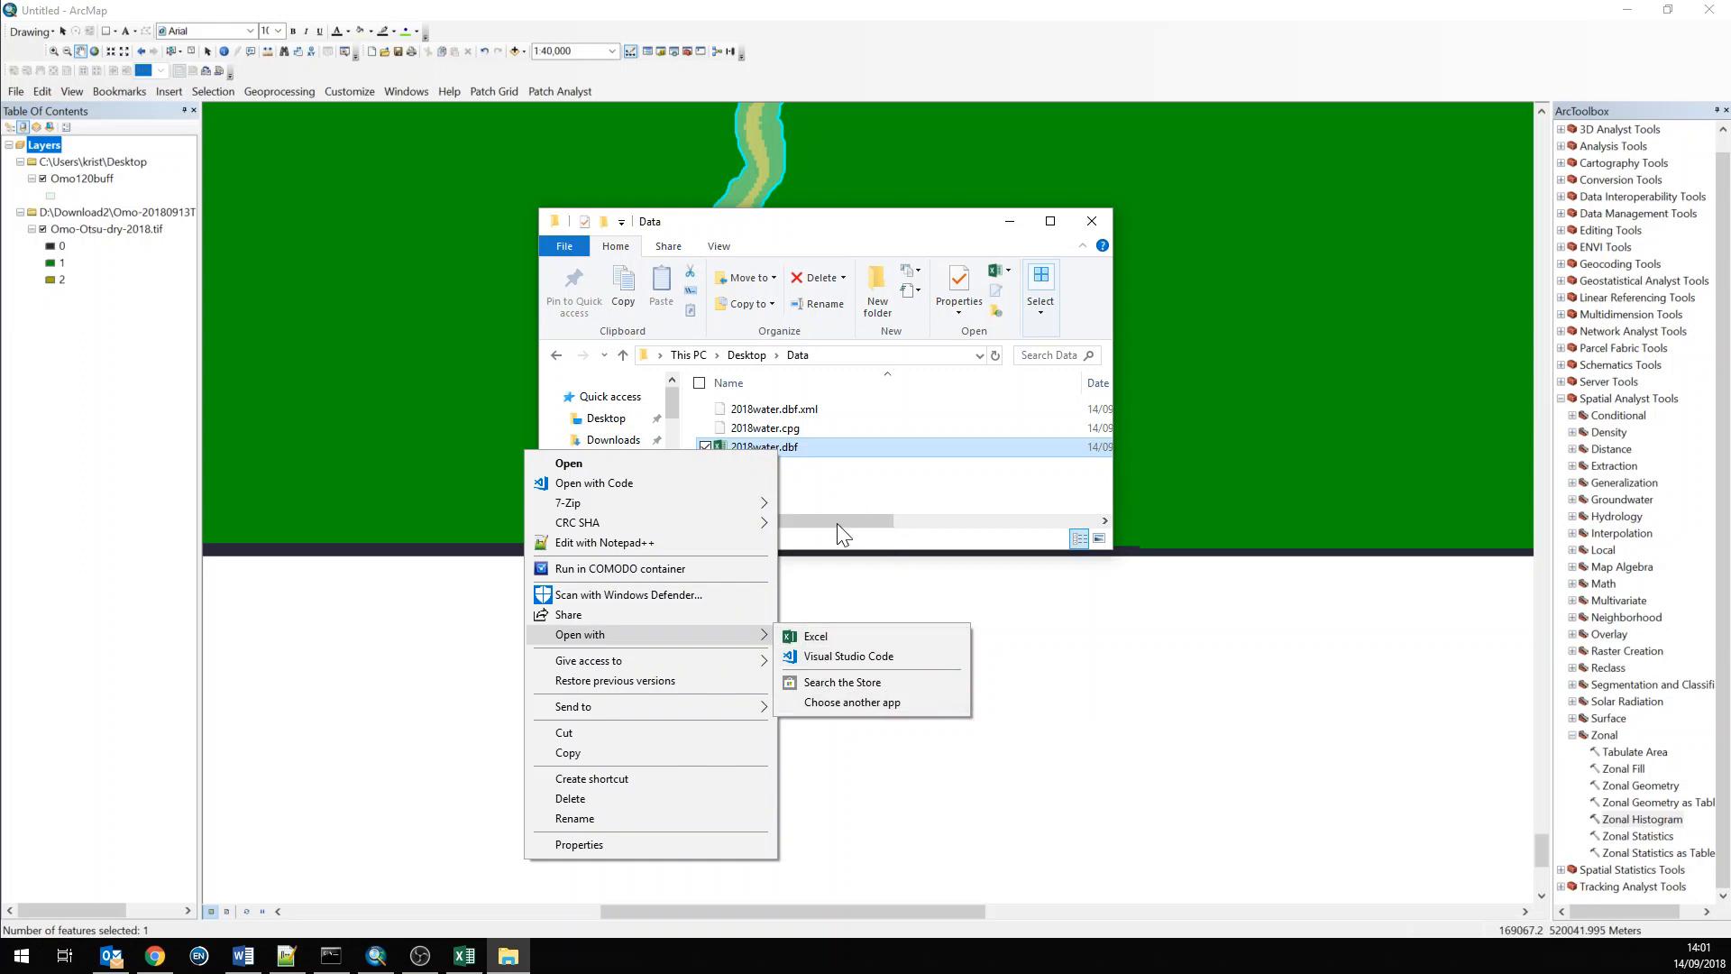
{"action": "left_click", "coordinate": [876, 489]}
{"action": "left_click", "coordinate": [461, 959]}
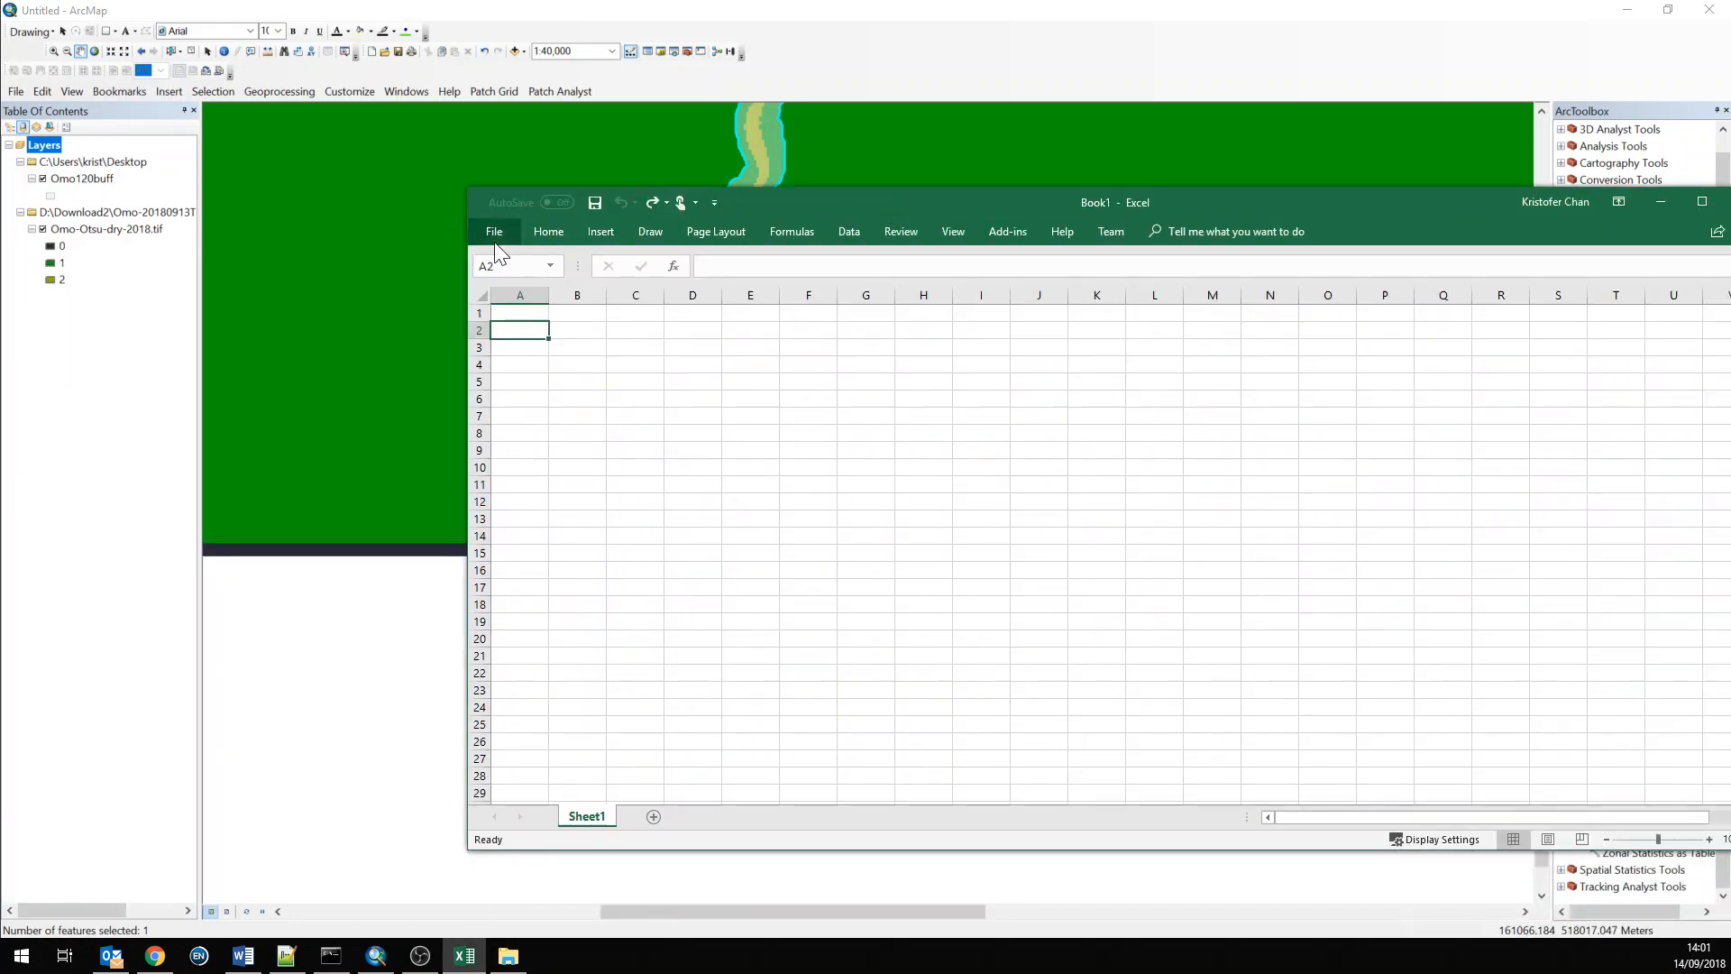
Open 2018water.dbf from the Desktop Data folder in Excel, showing all file types
{"action": "left_click", "coordinate": [494, 231]}
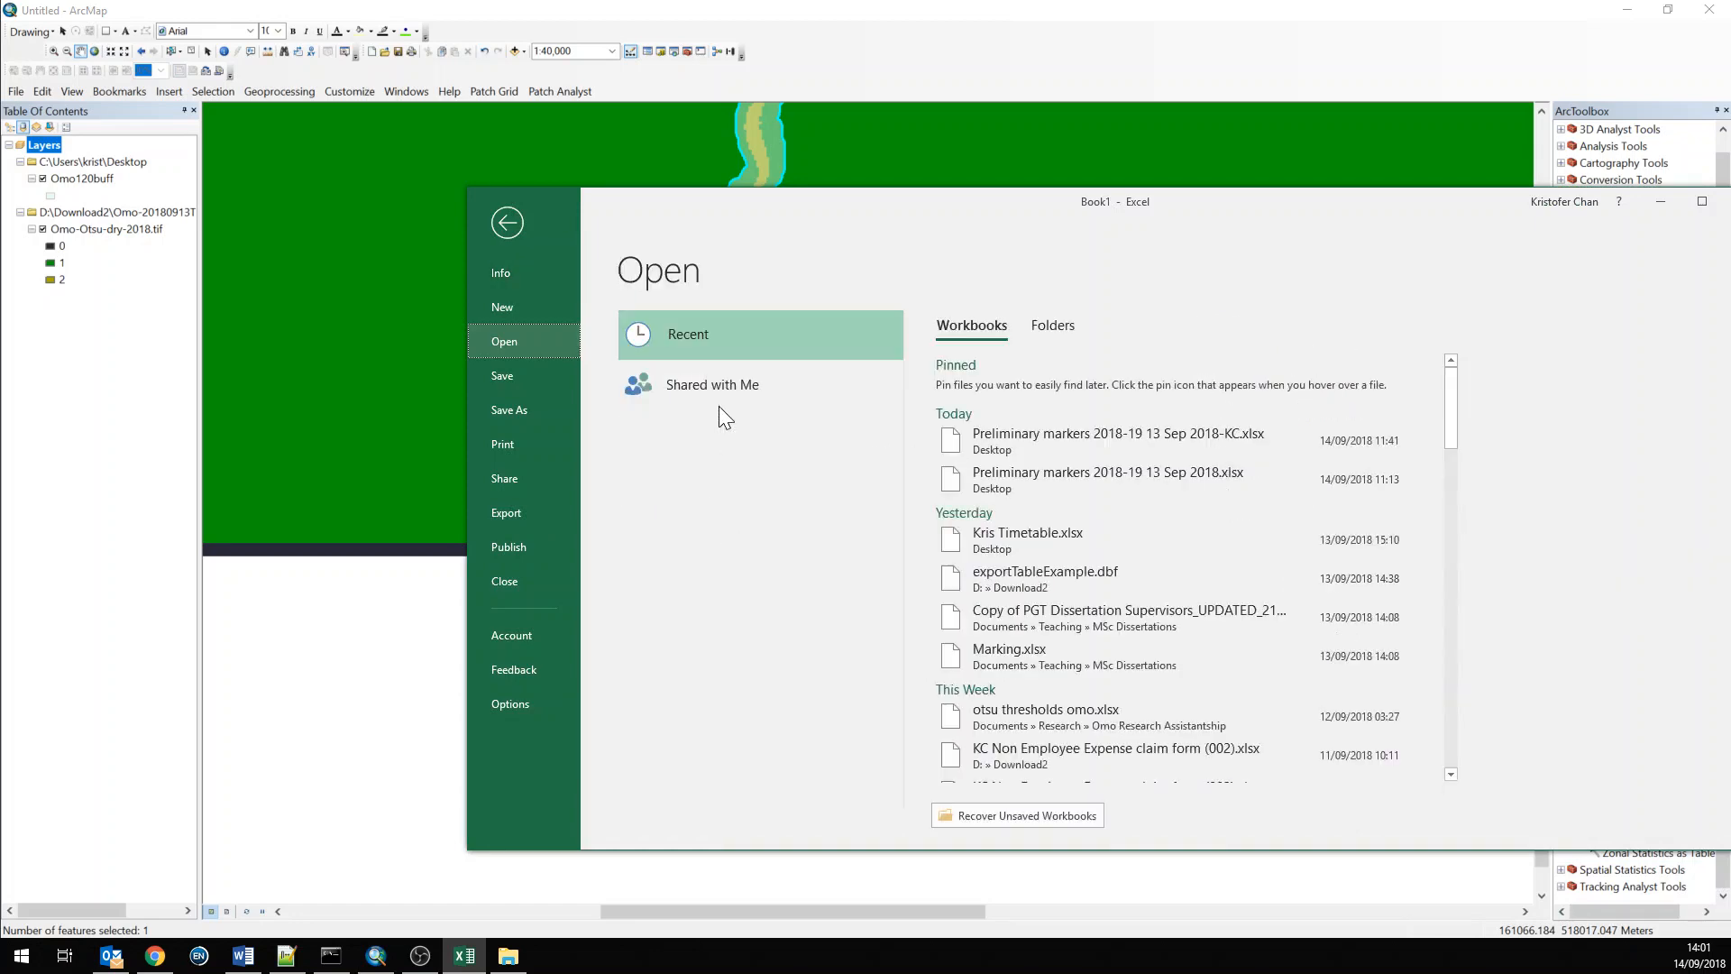
{"action": "double_click", "coordinate": [668, 719]}
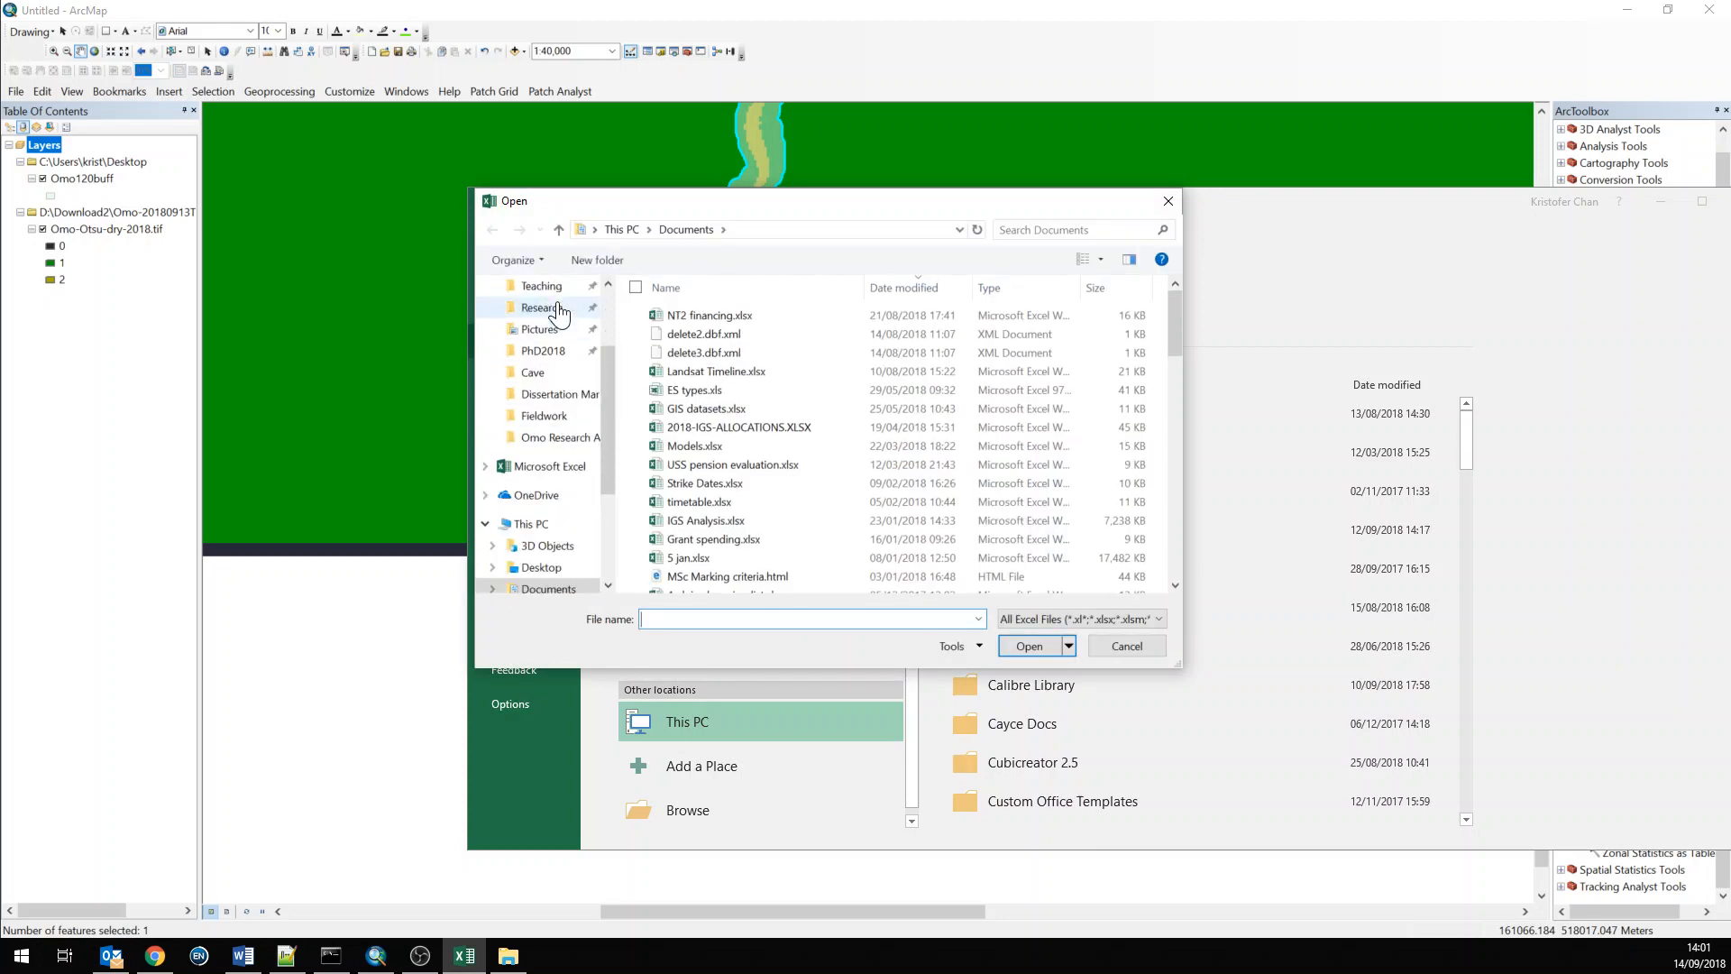
{"action": "scroll", "coordinate": [523, 342], "scroll_direction": "up", "scroll_amount": 2}
{"action": "left_click", "coordinate": [539, 323]}
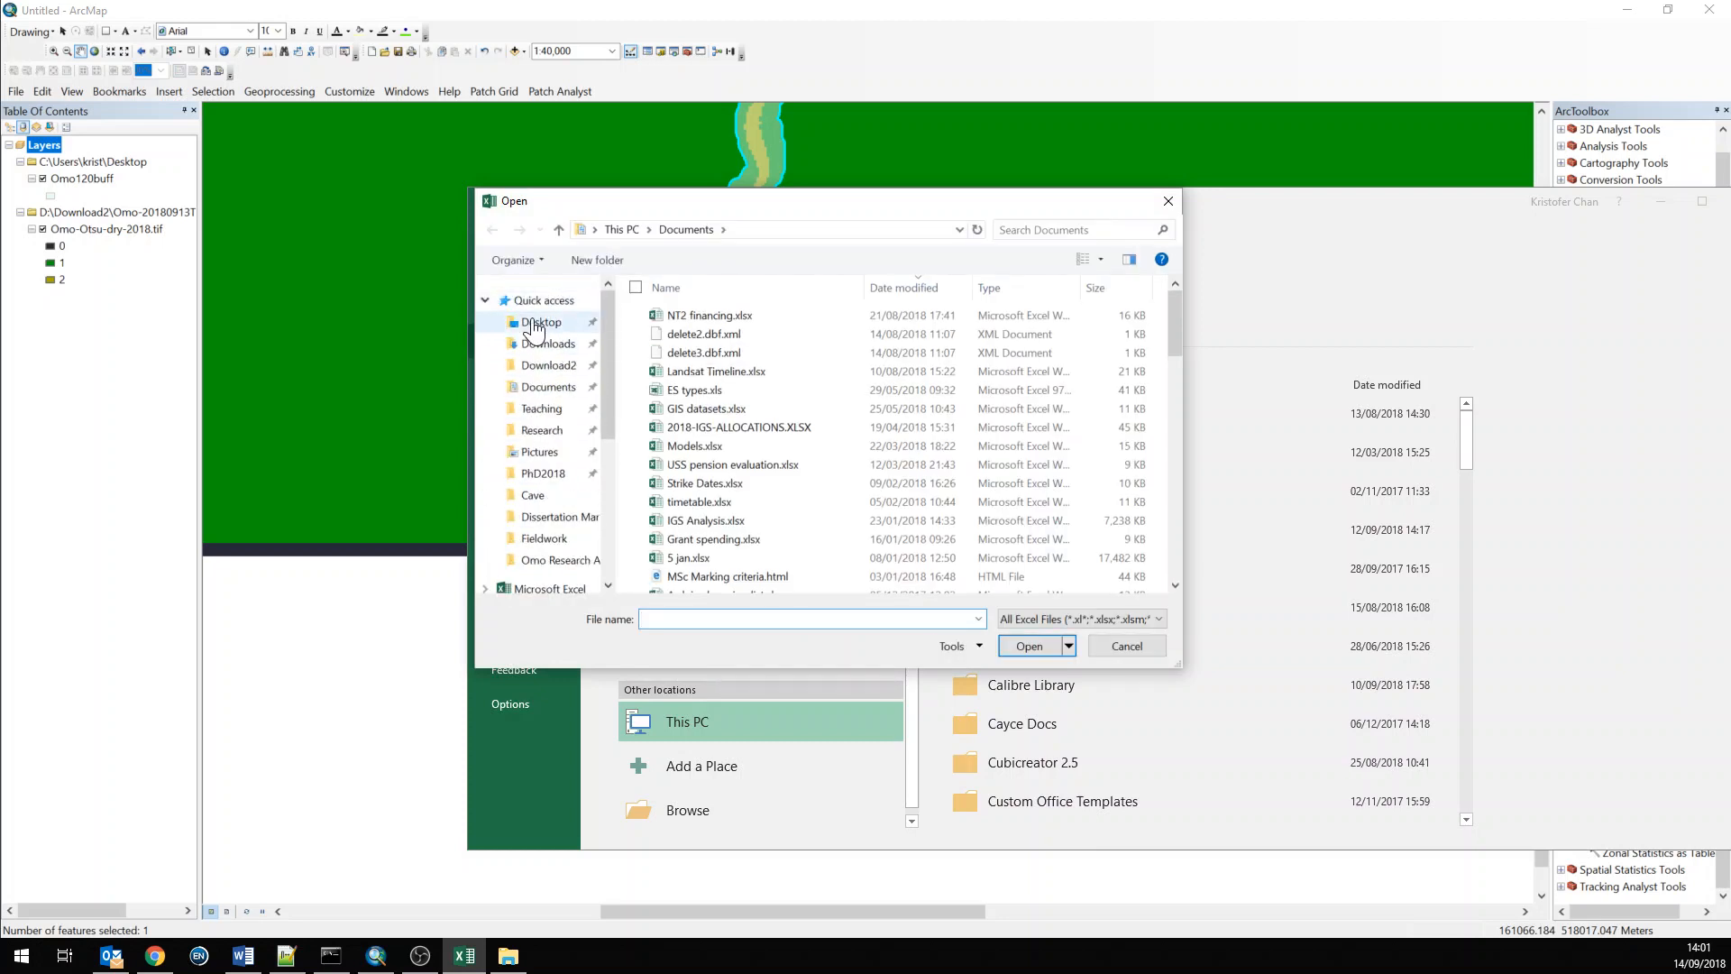
{"action": "key", "text": "e"}
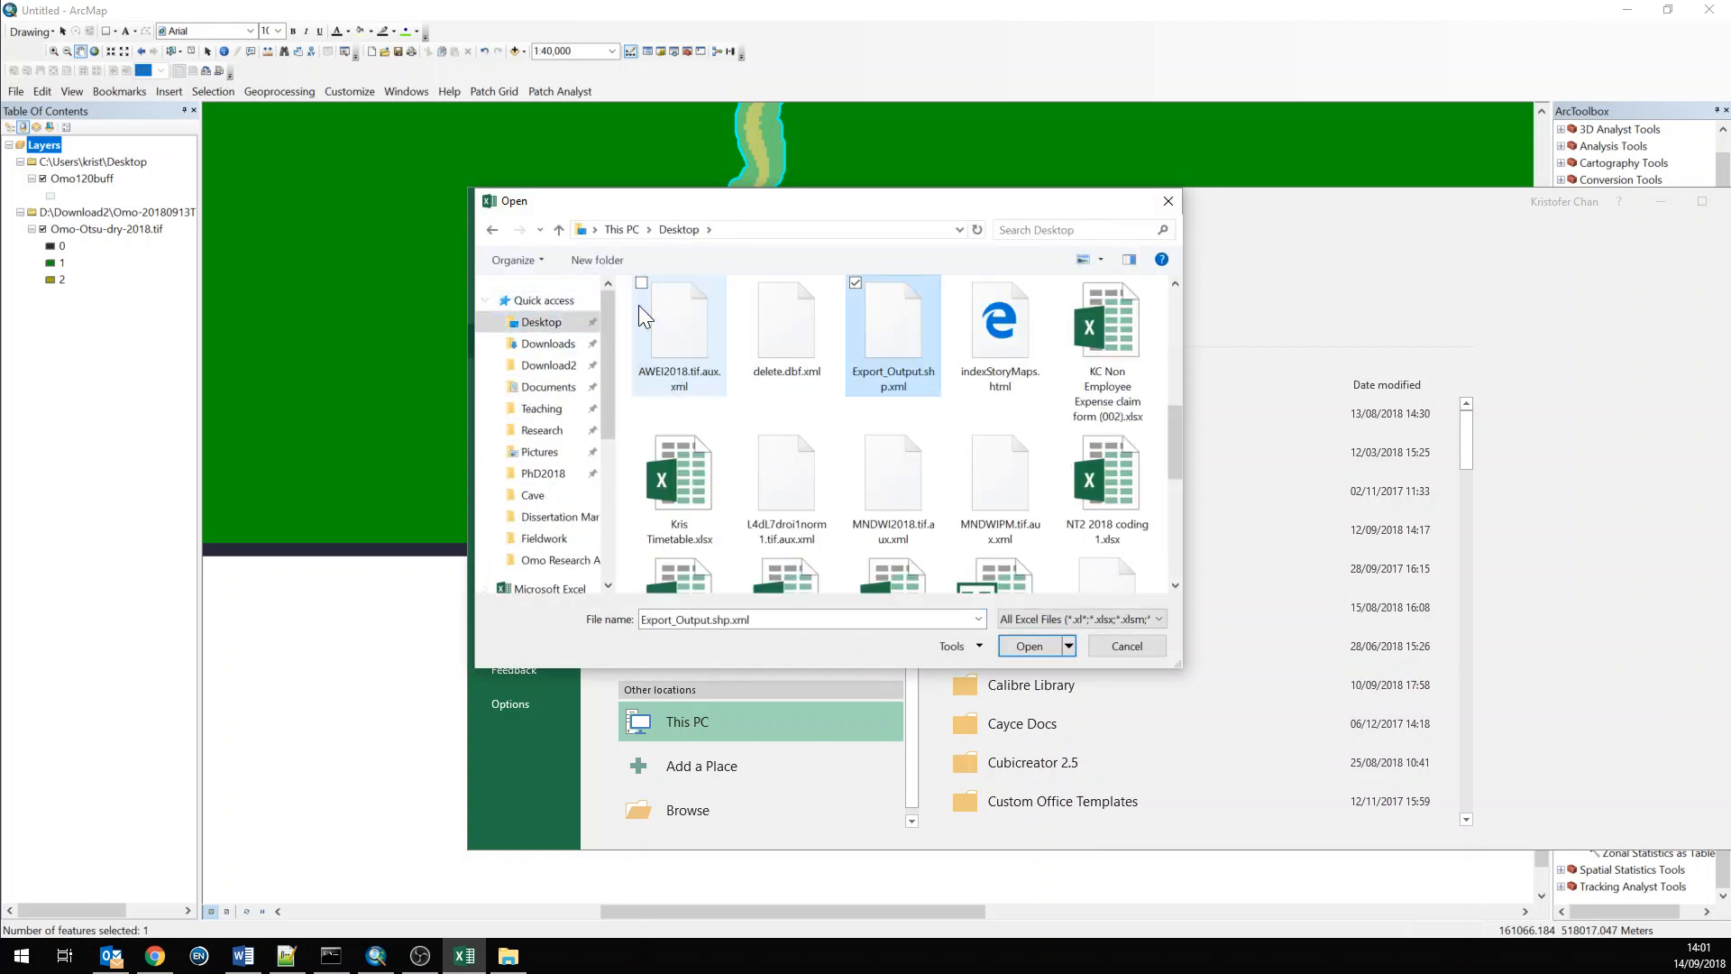
{"action": "left_click", "coordinate": [686, 343]}
{"action": "key", "text": "d"}
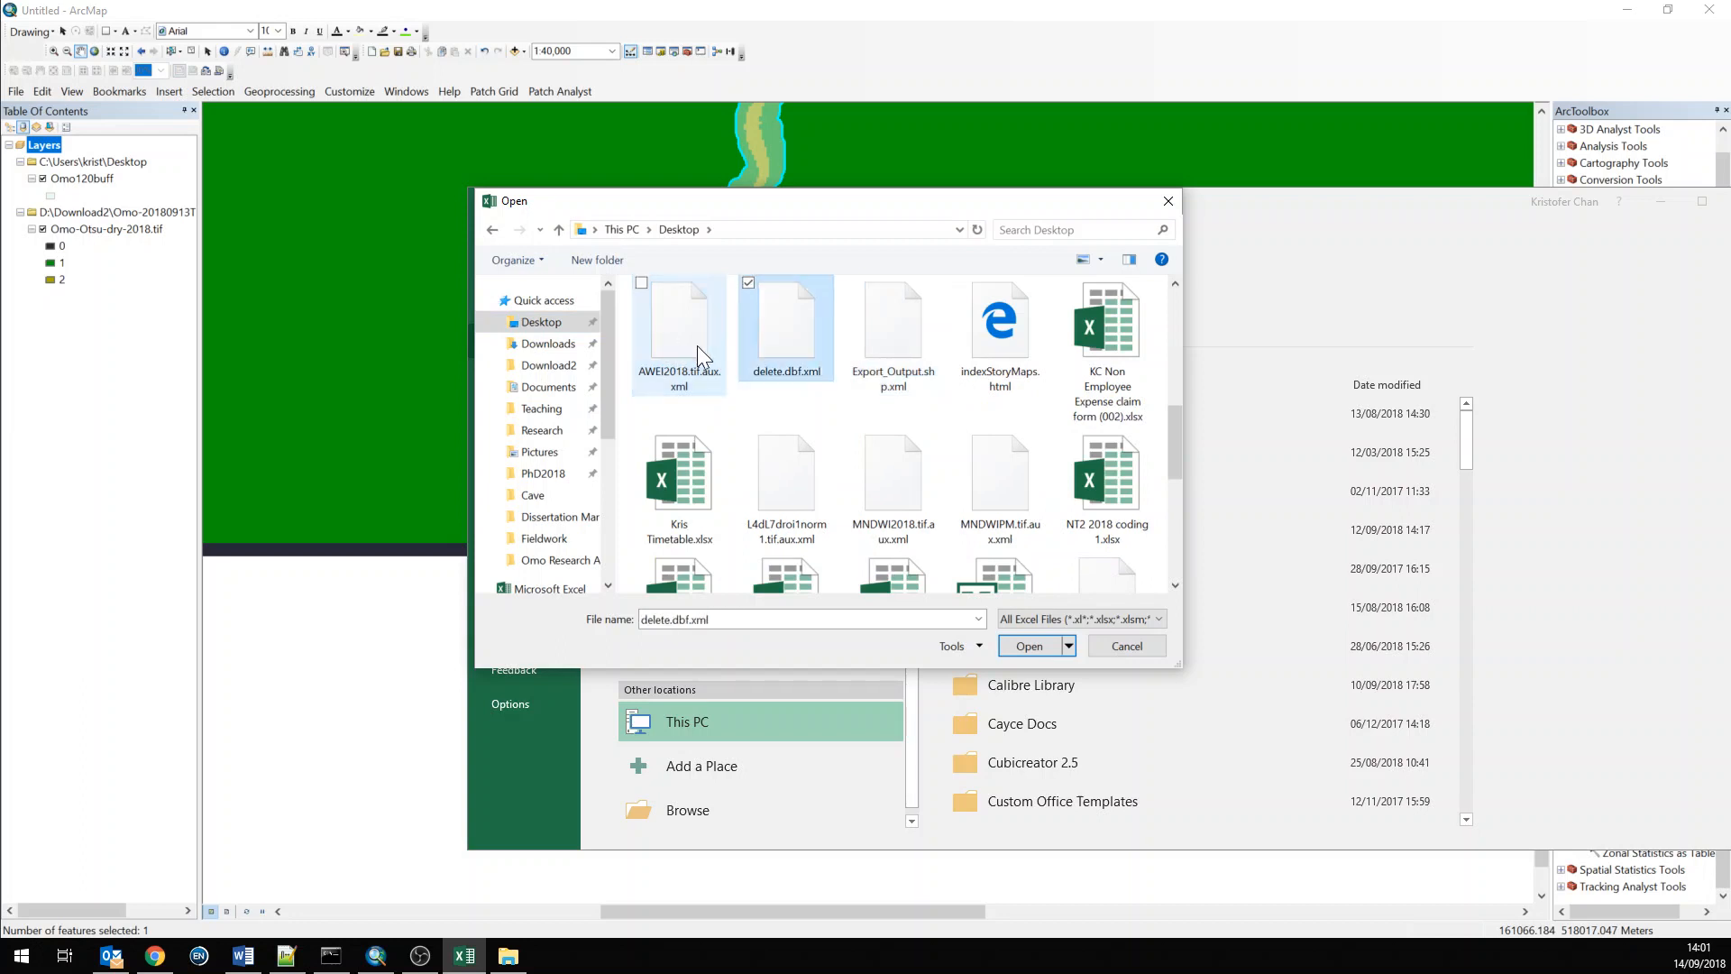
{"action": "key", "text": "d"}
{"action": "key", "text": "Return"}
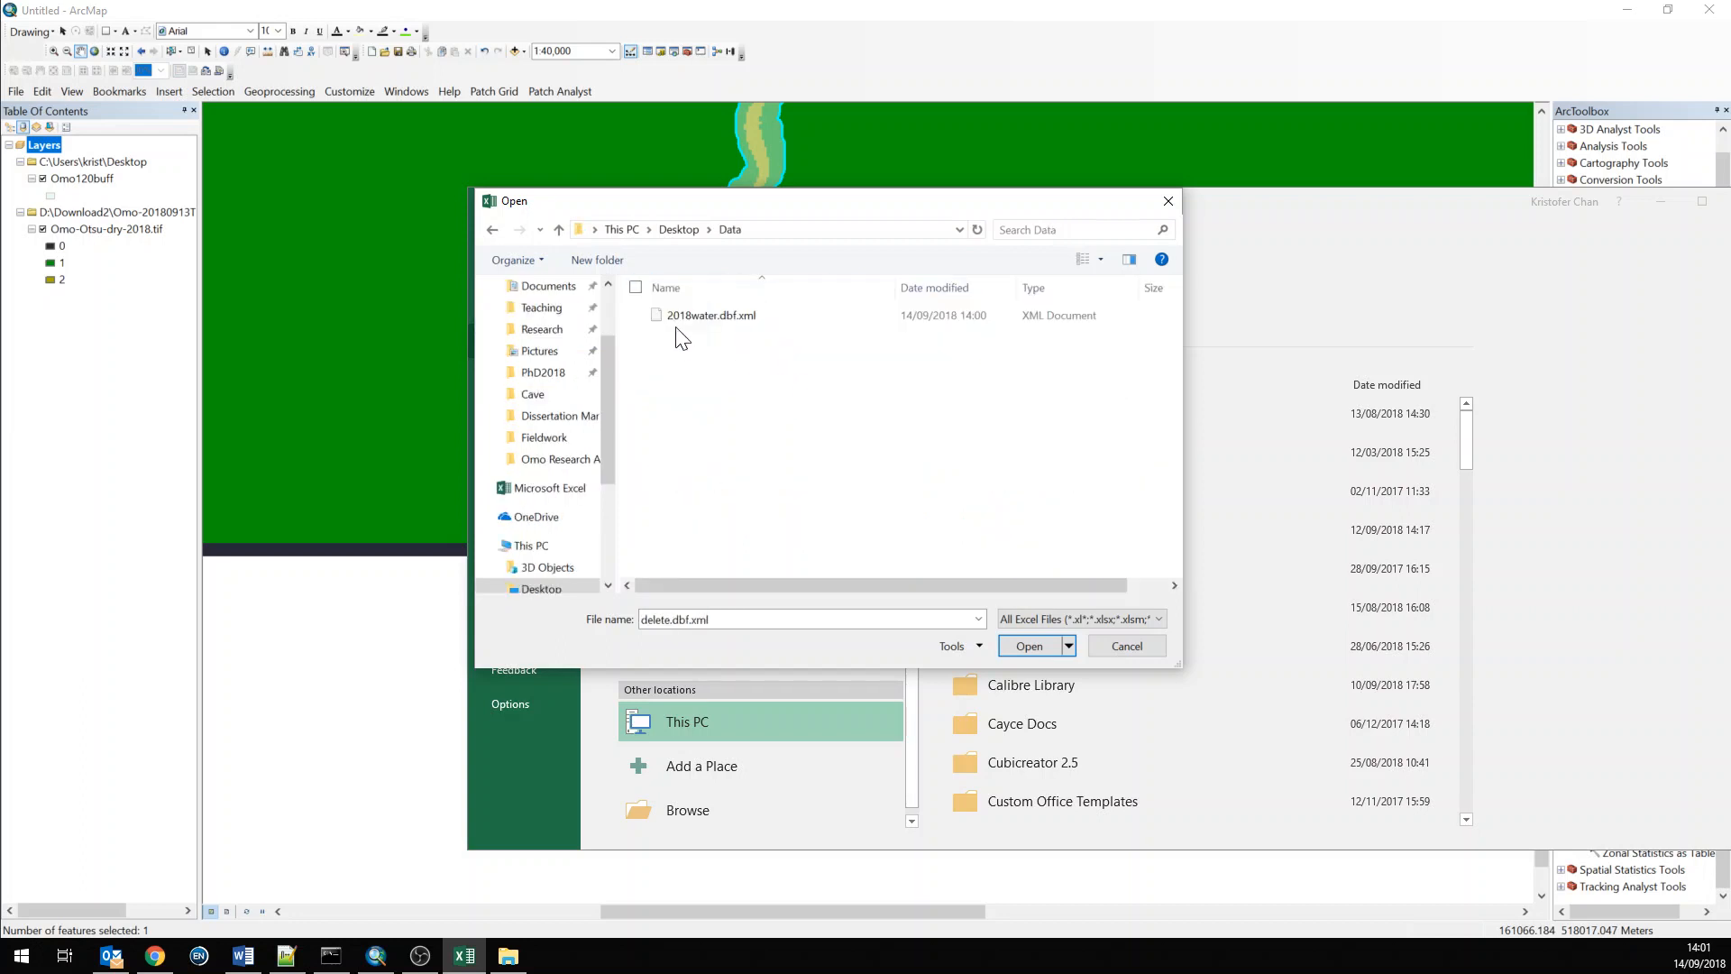
{"action": "left_click", "coordinate": [1026, 617]}
{"action": "left_click", "coordinate": [1033, 637]}
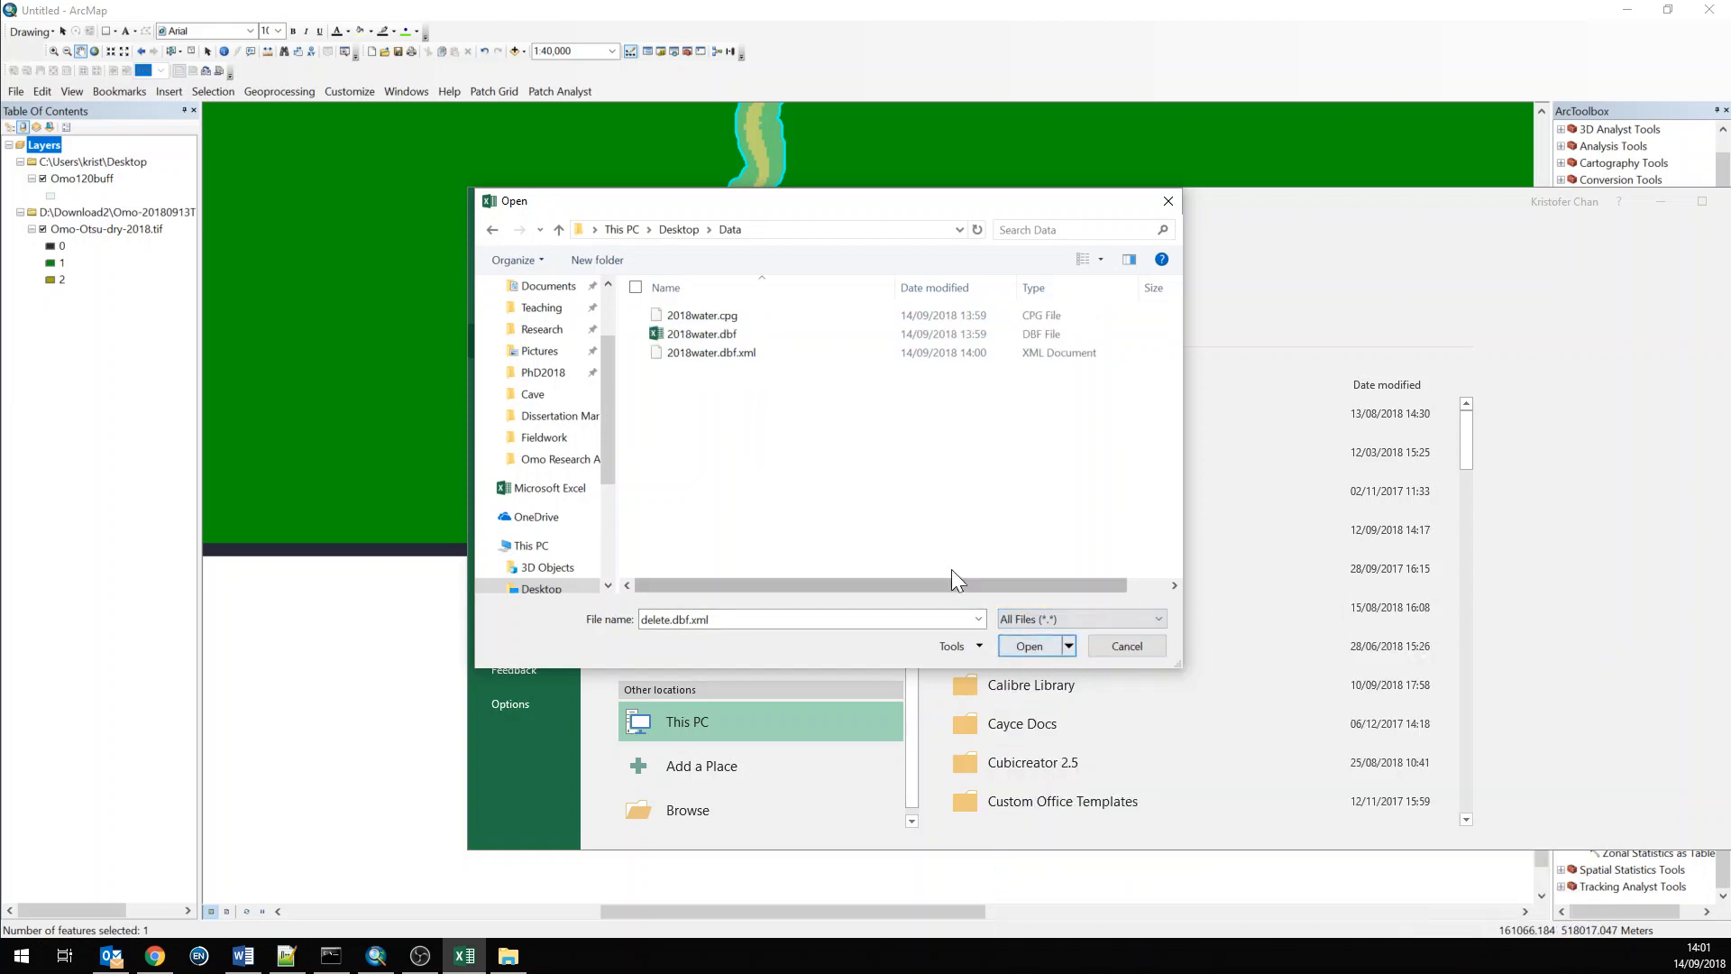
{"action": "left_click", "coordinate": [690, 335]}
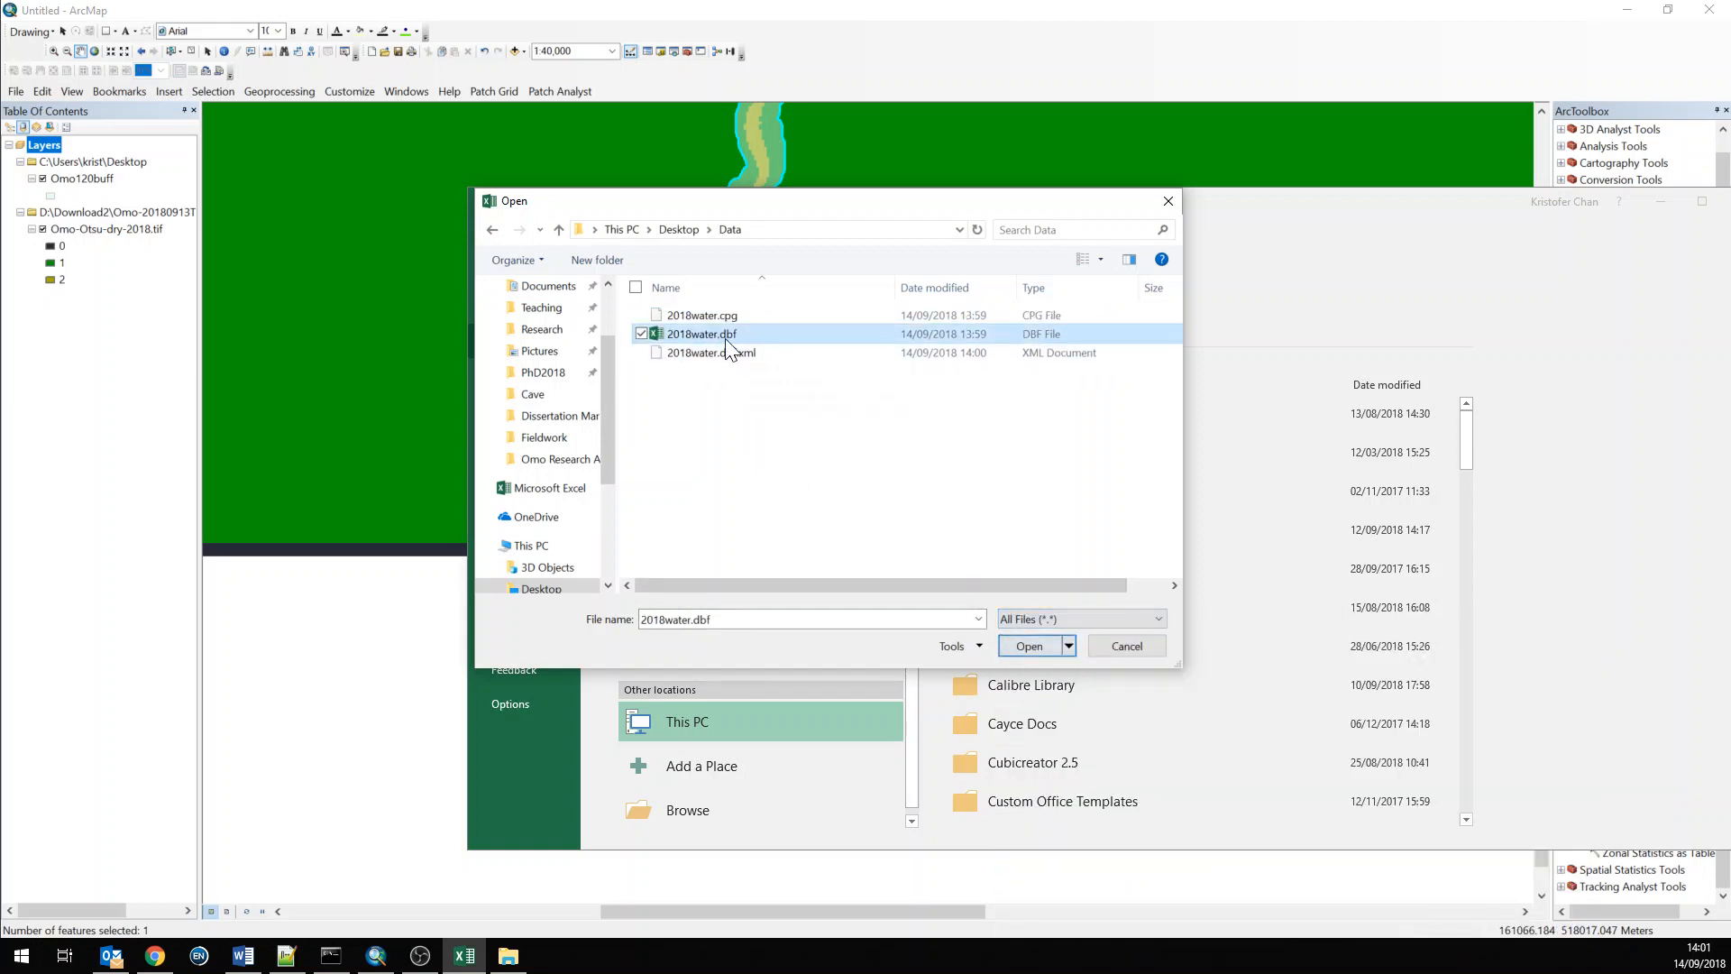
{"action": "left_click", "coordinate": [1026, 642]}
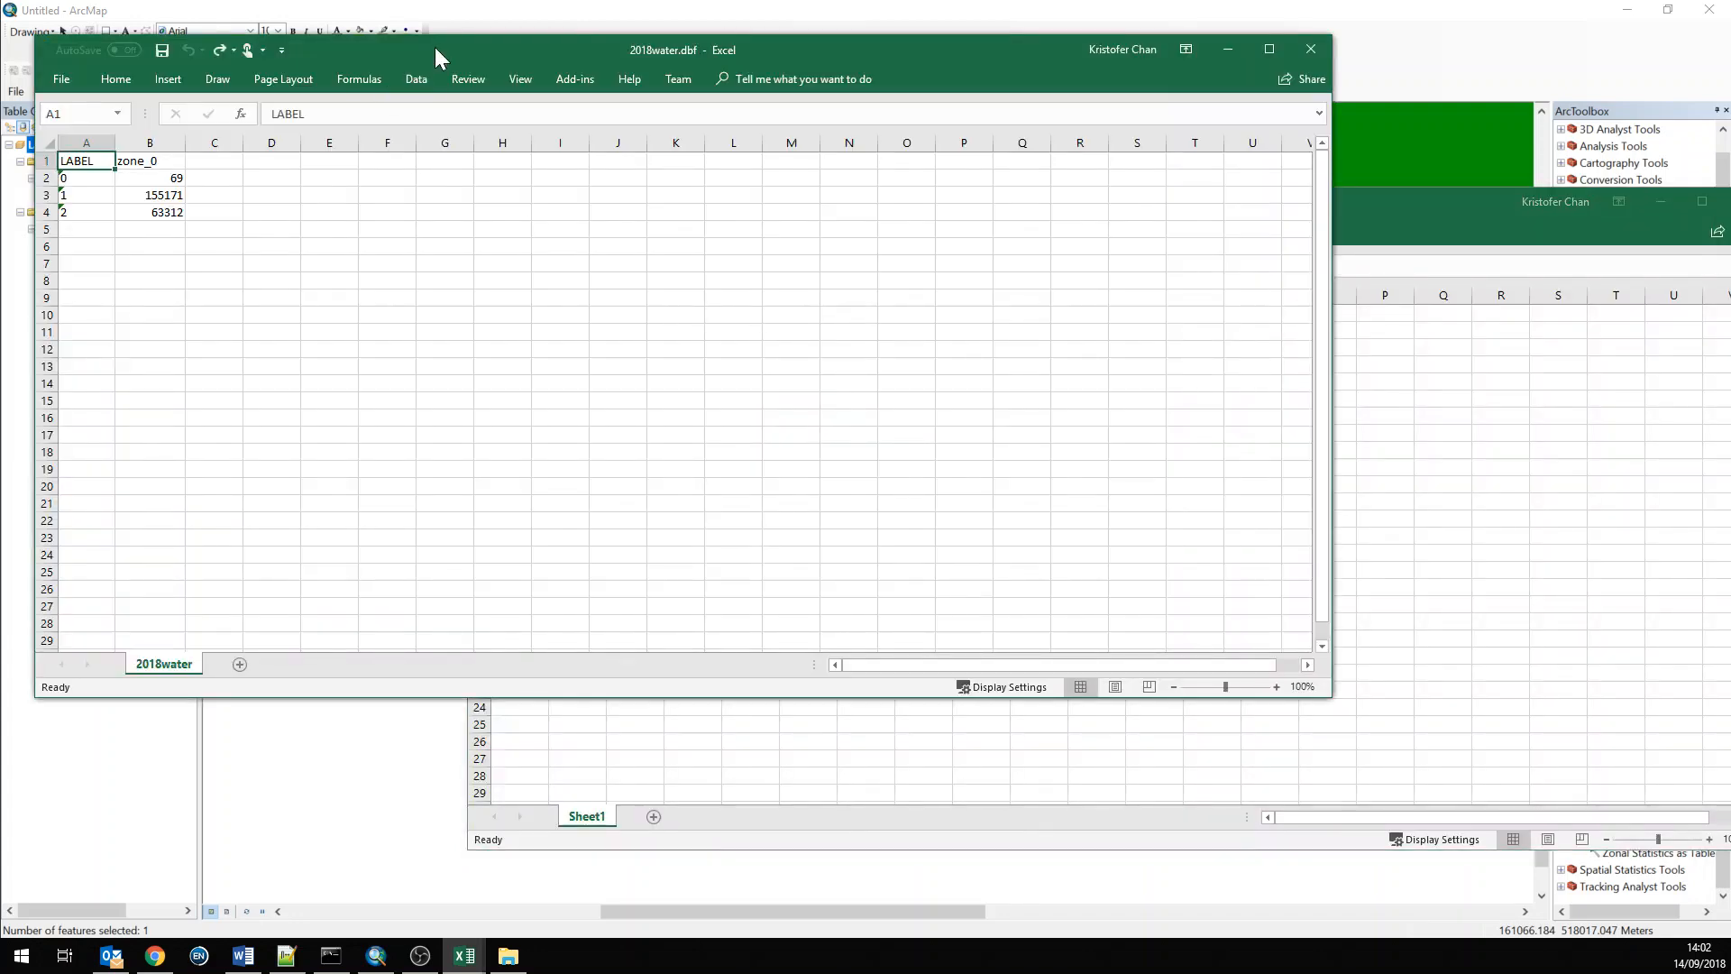
Rename the zone_0 column header as 2018
{"action": "left_click_drag", "start_coordinate": [434, 47], "coordinate": [911, 221]}
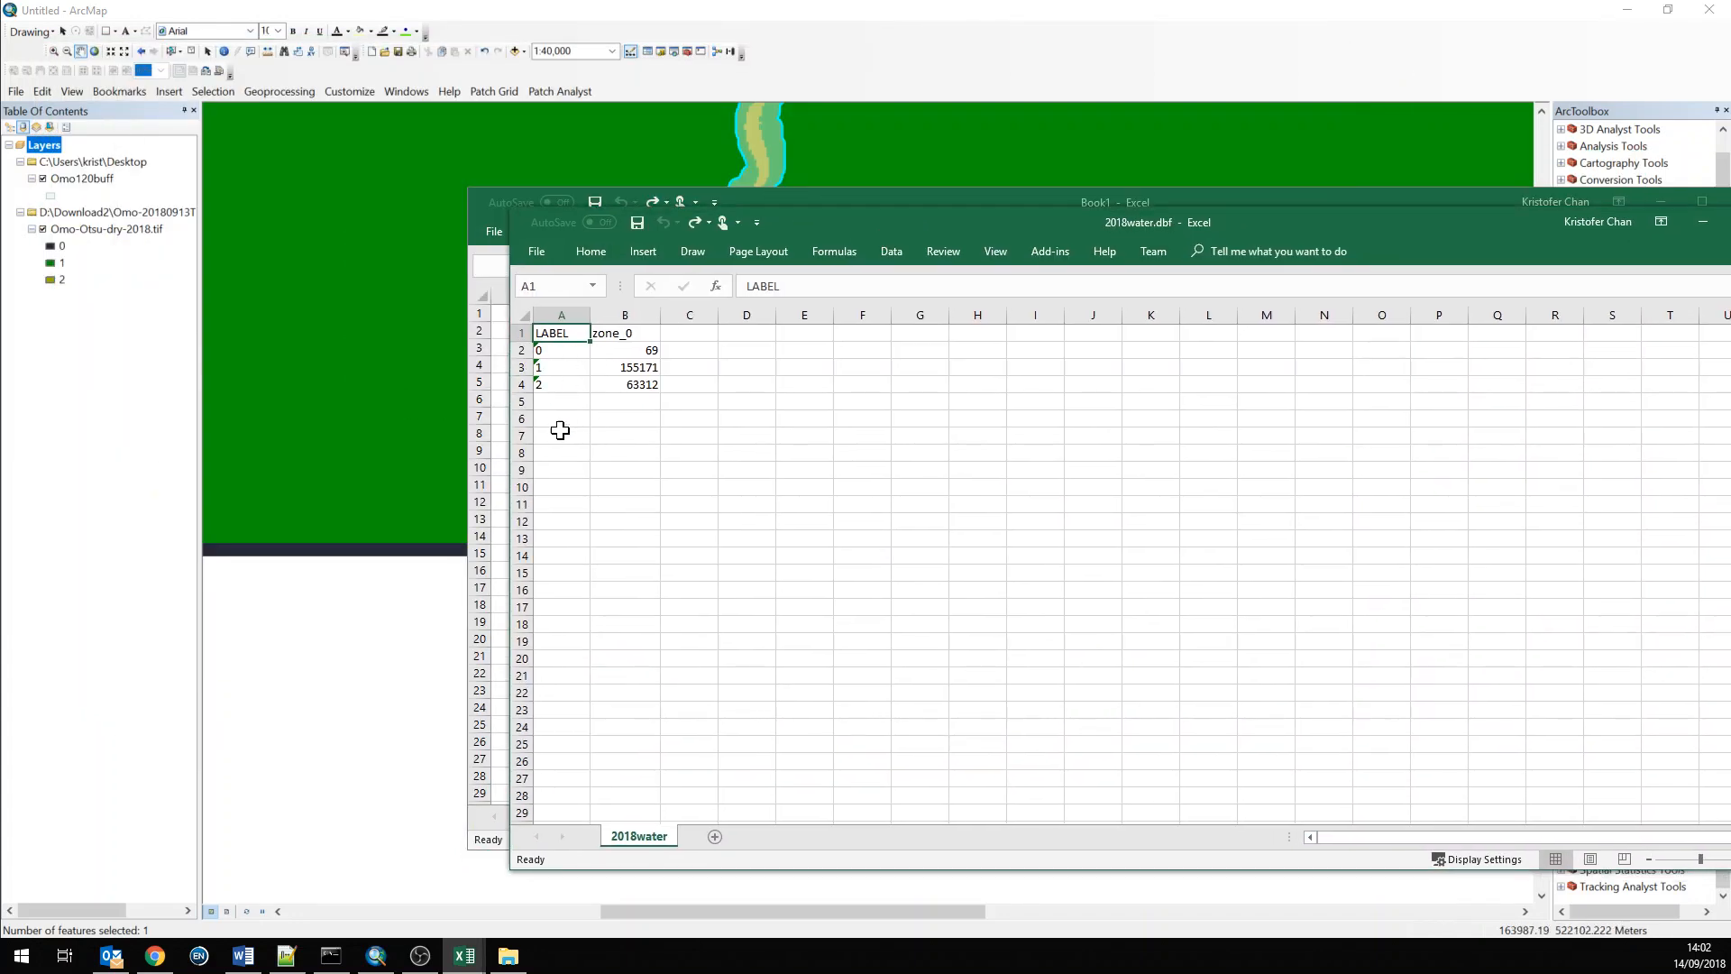
{"action": "left_click", "coordinate": [624, 315]}
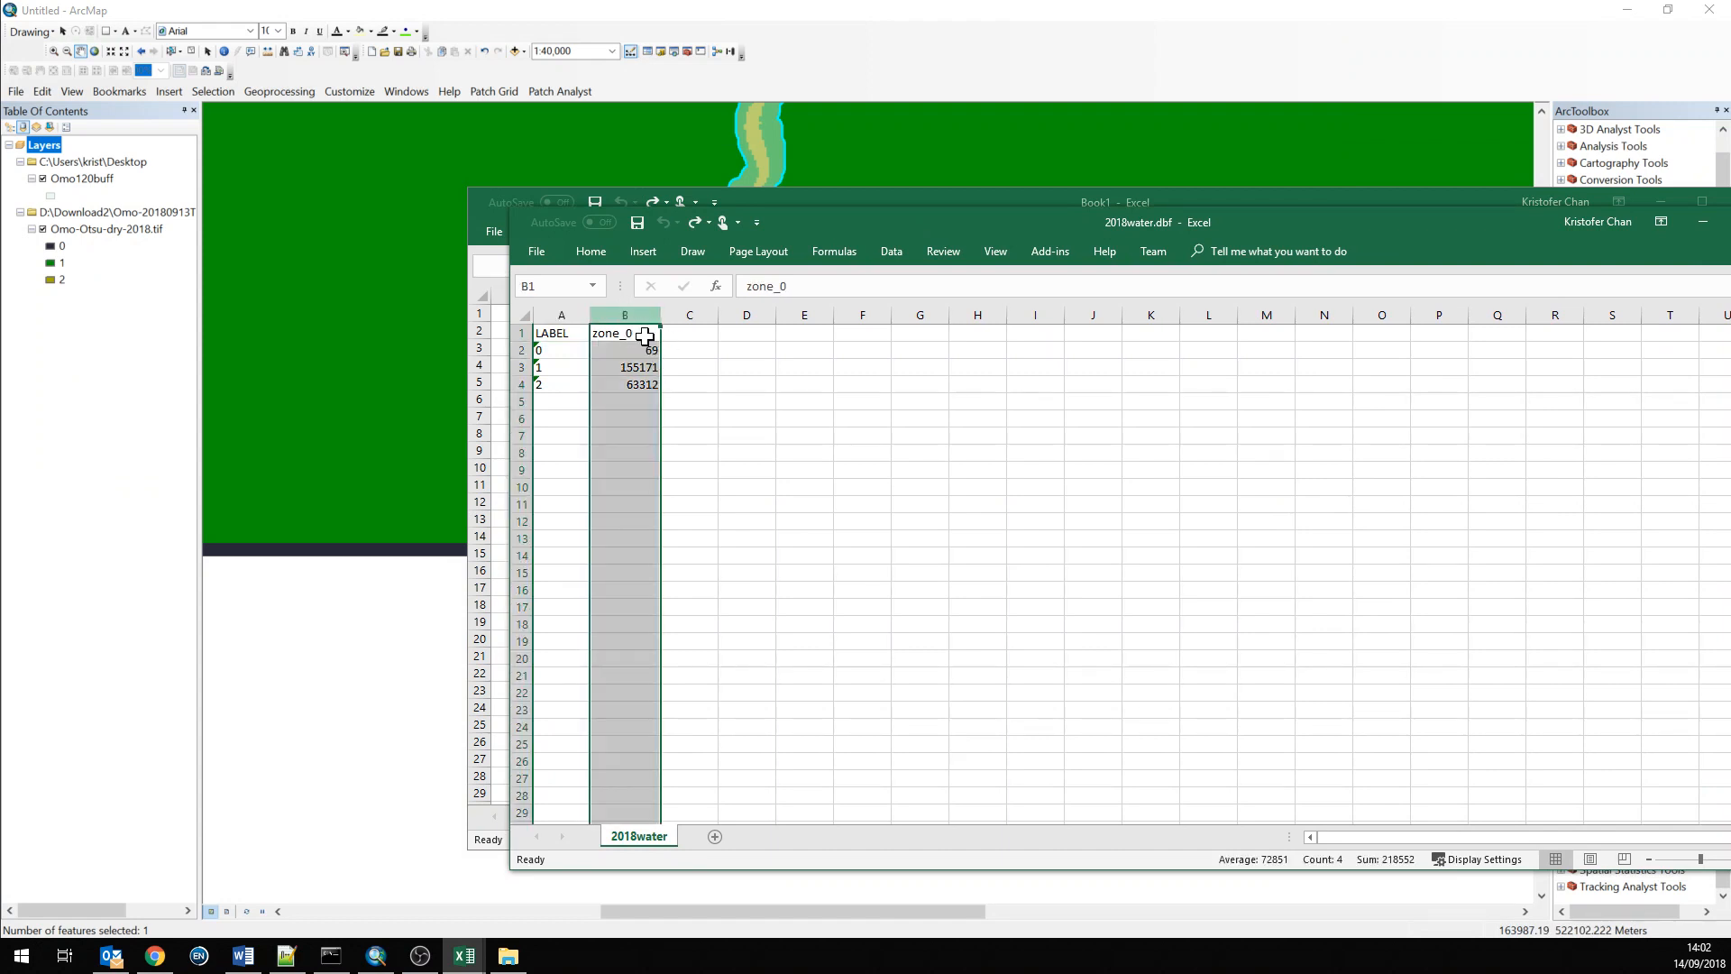
{"action": "left_click", "coordinate": [613, 382]}
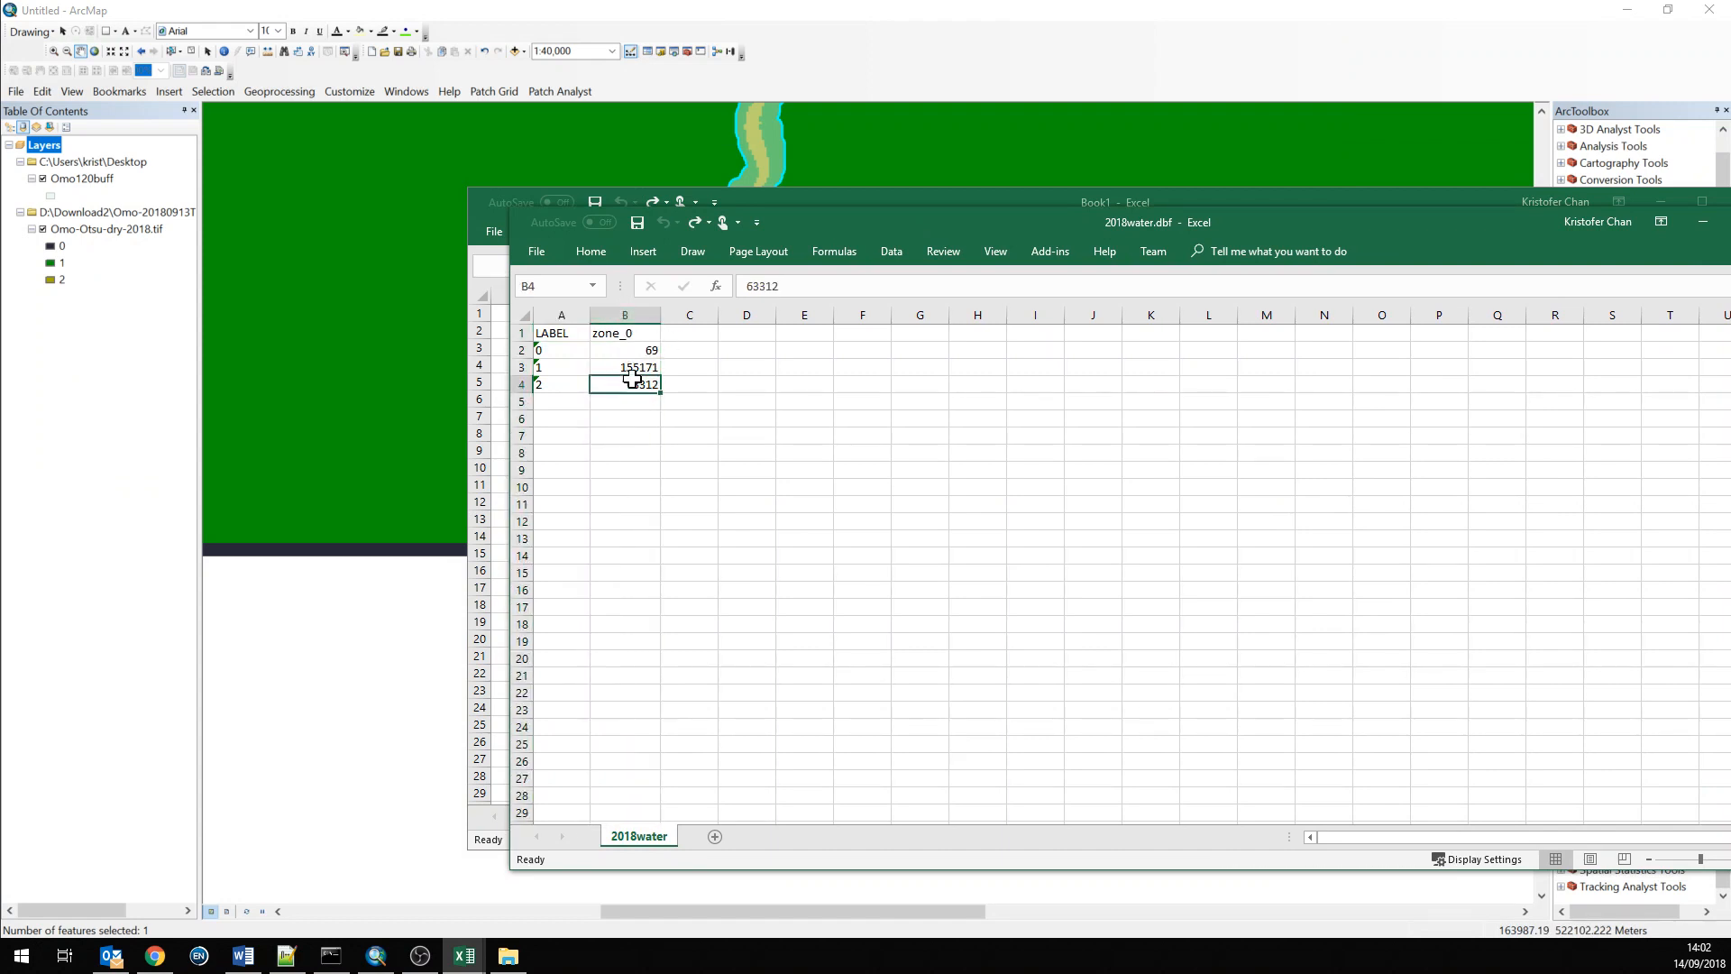
{"action": "left_click", "coordinate": [620, 332]}
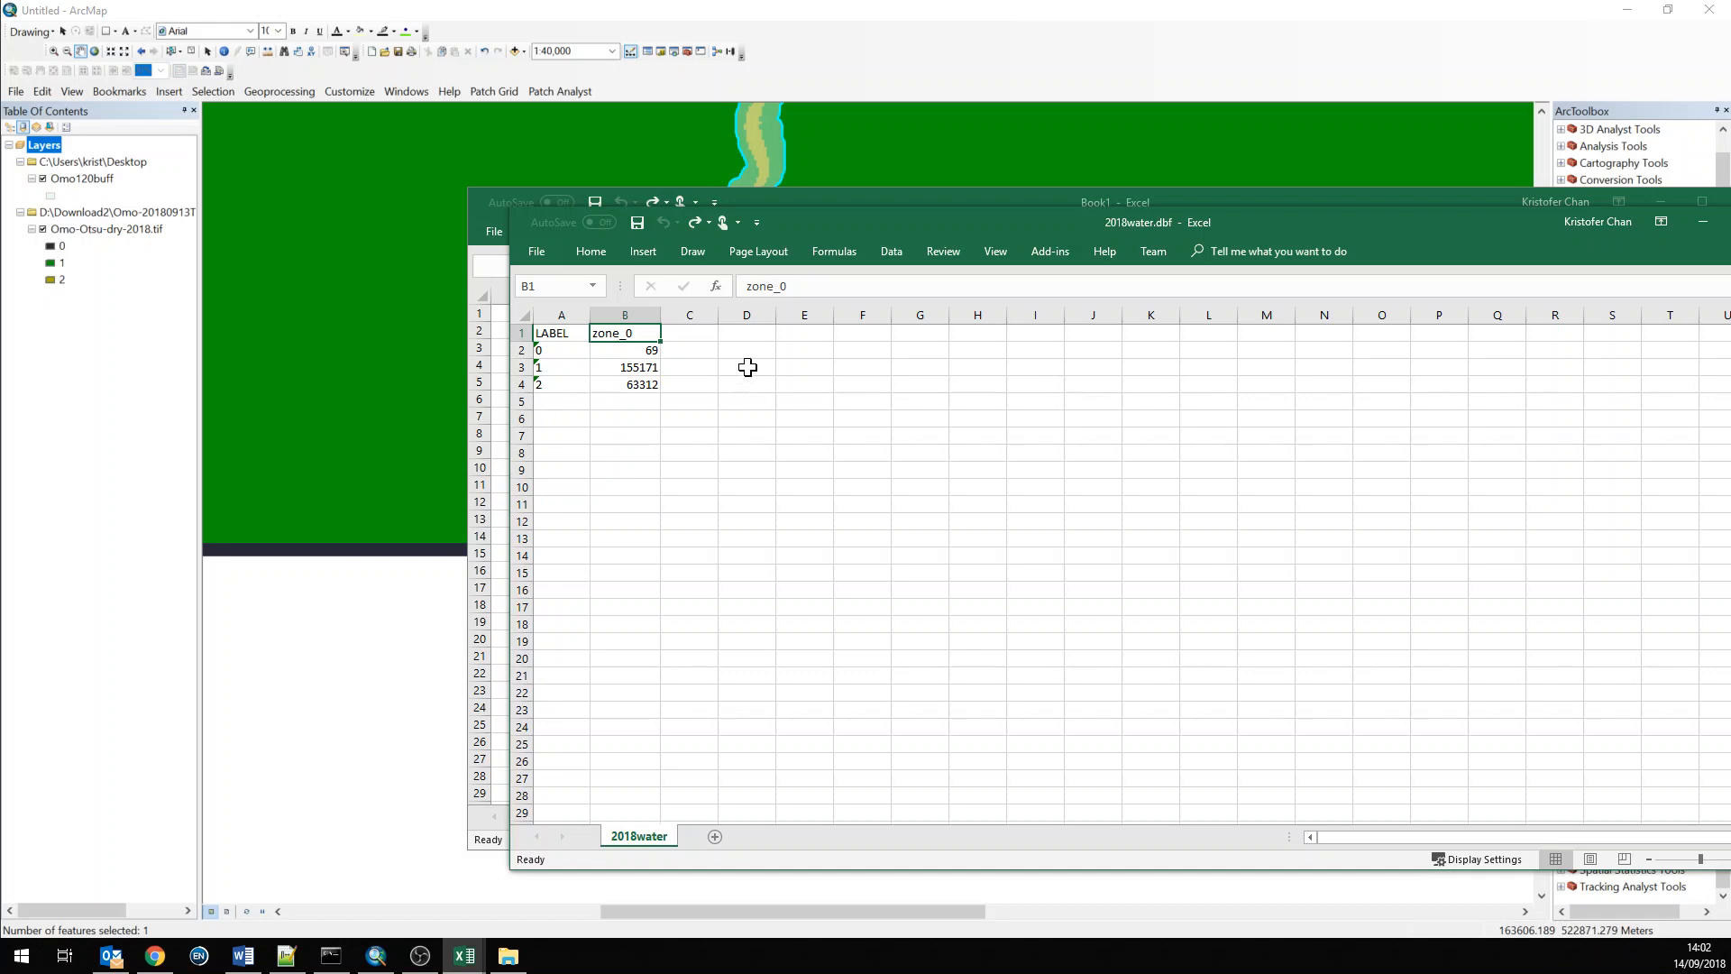
{"action": "type", "text": "2018"}
{"action": "key", "text": "Tab"}
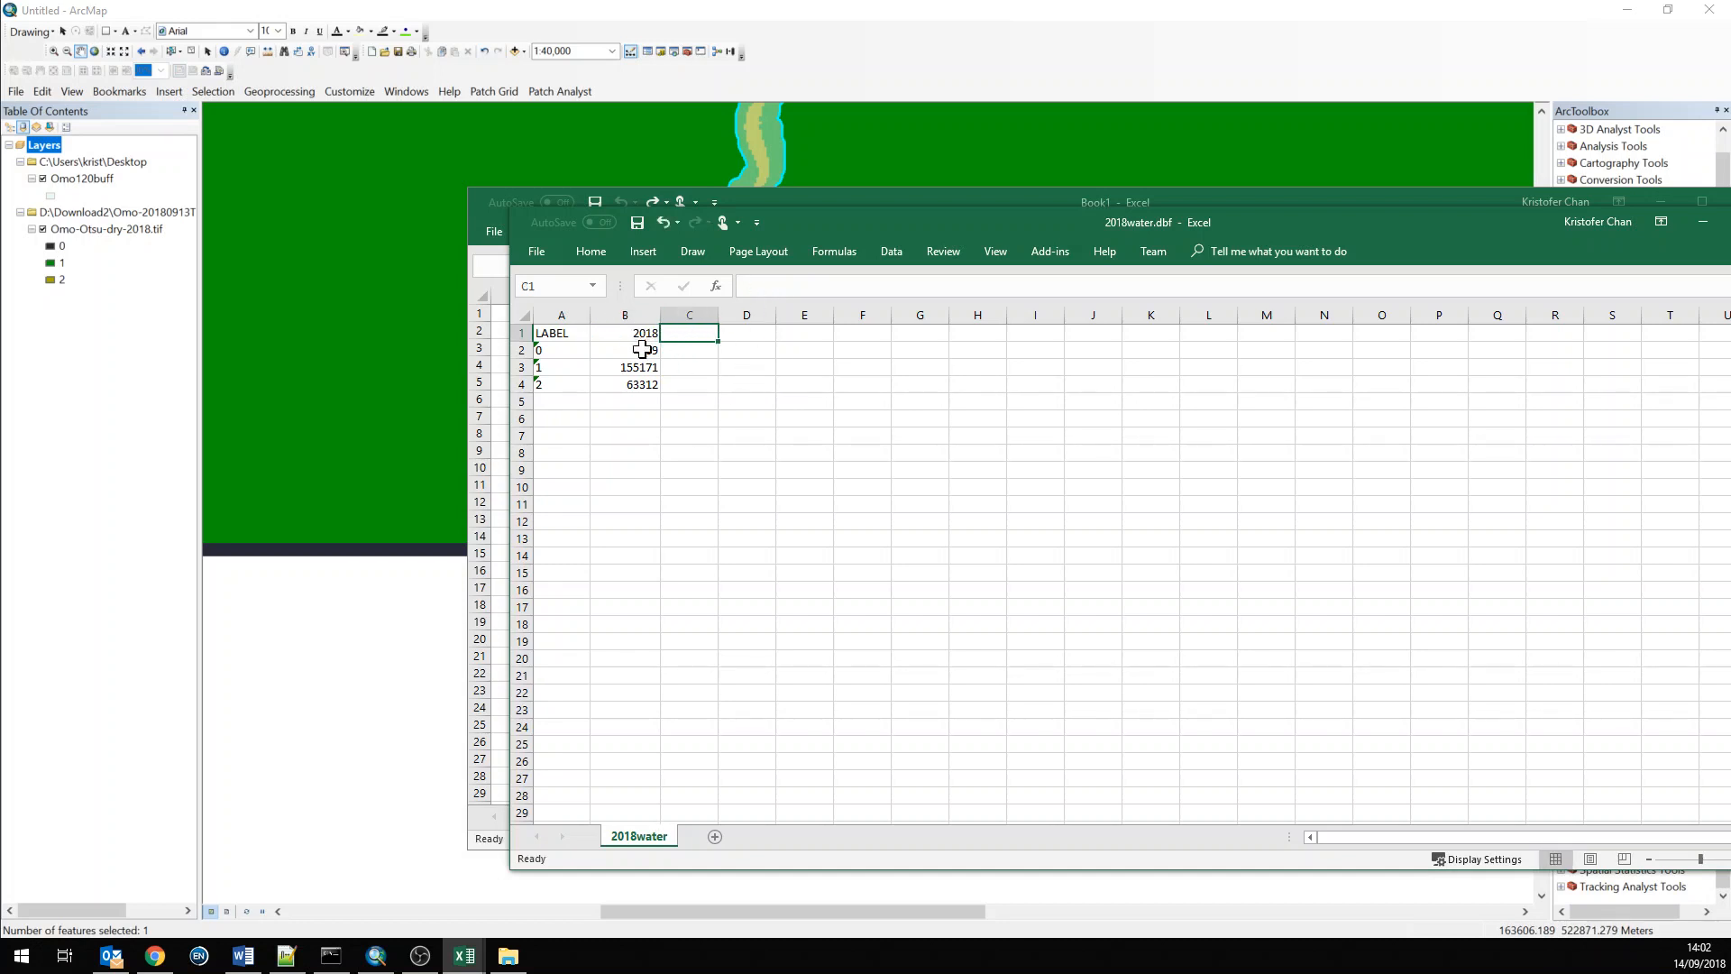
Add a 2017 header in the next column and select the cells beneath it for the class counts
{"action": "type", "text": "2017"}
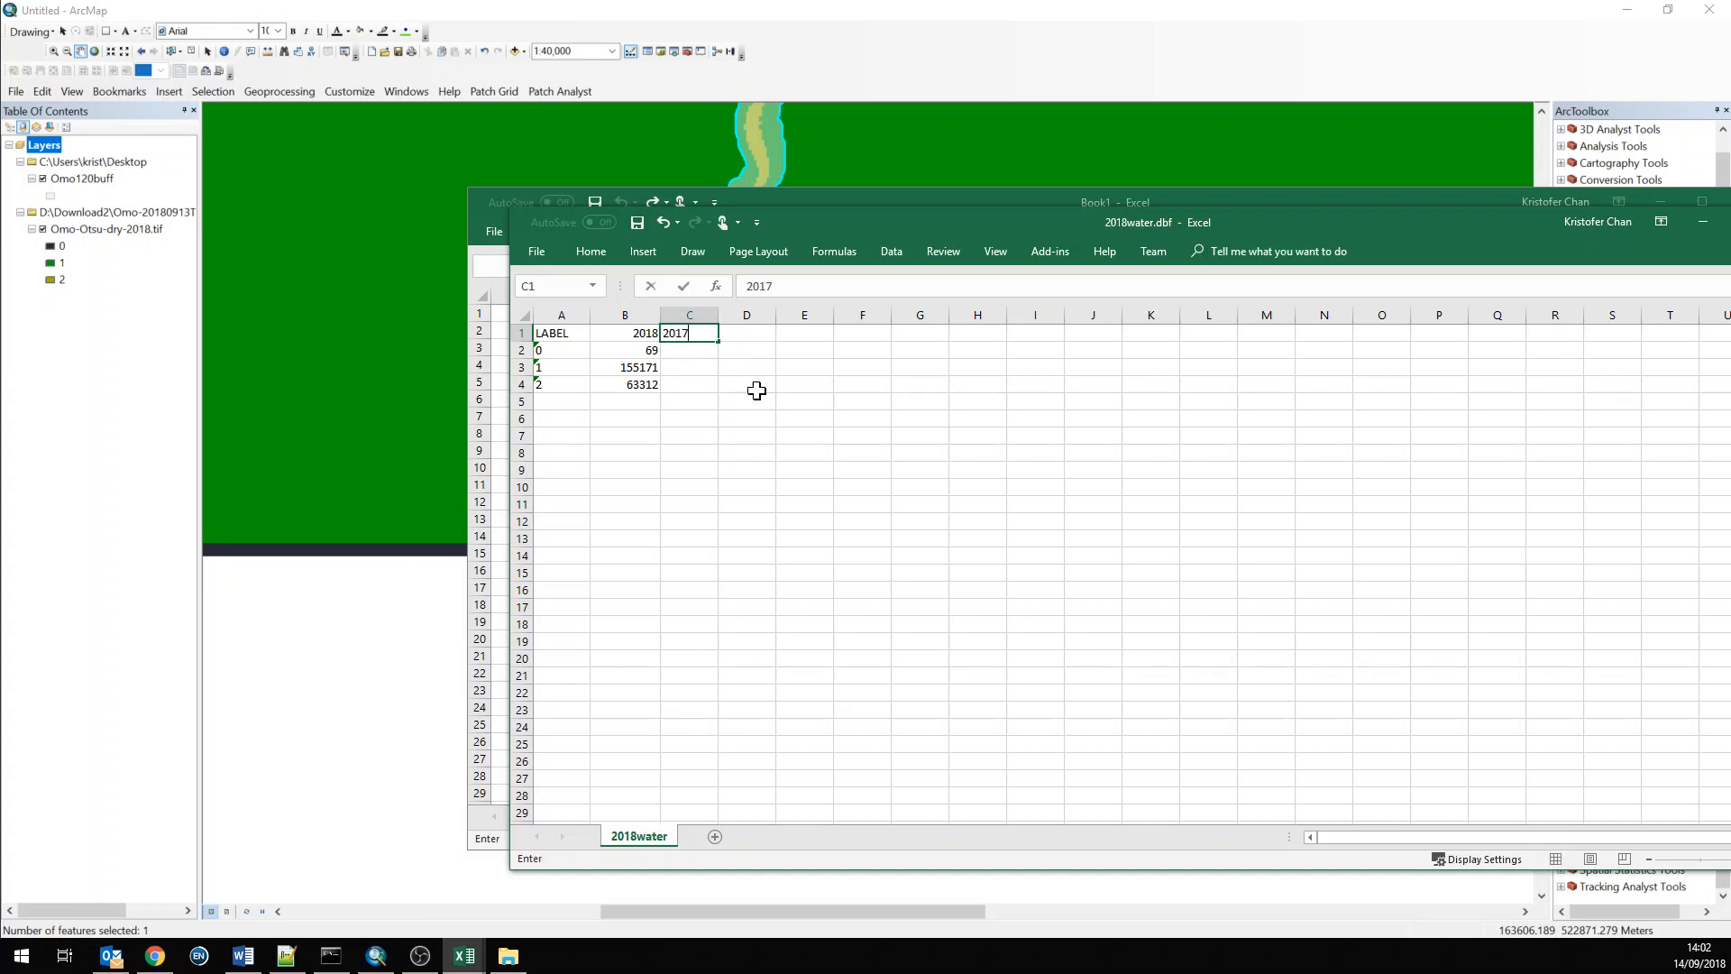
{"action": "key", "text": "Tab"}
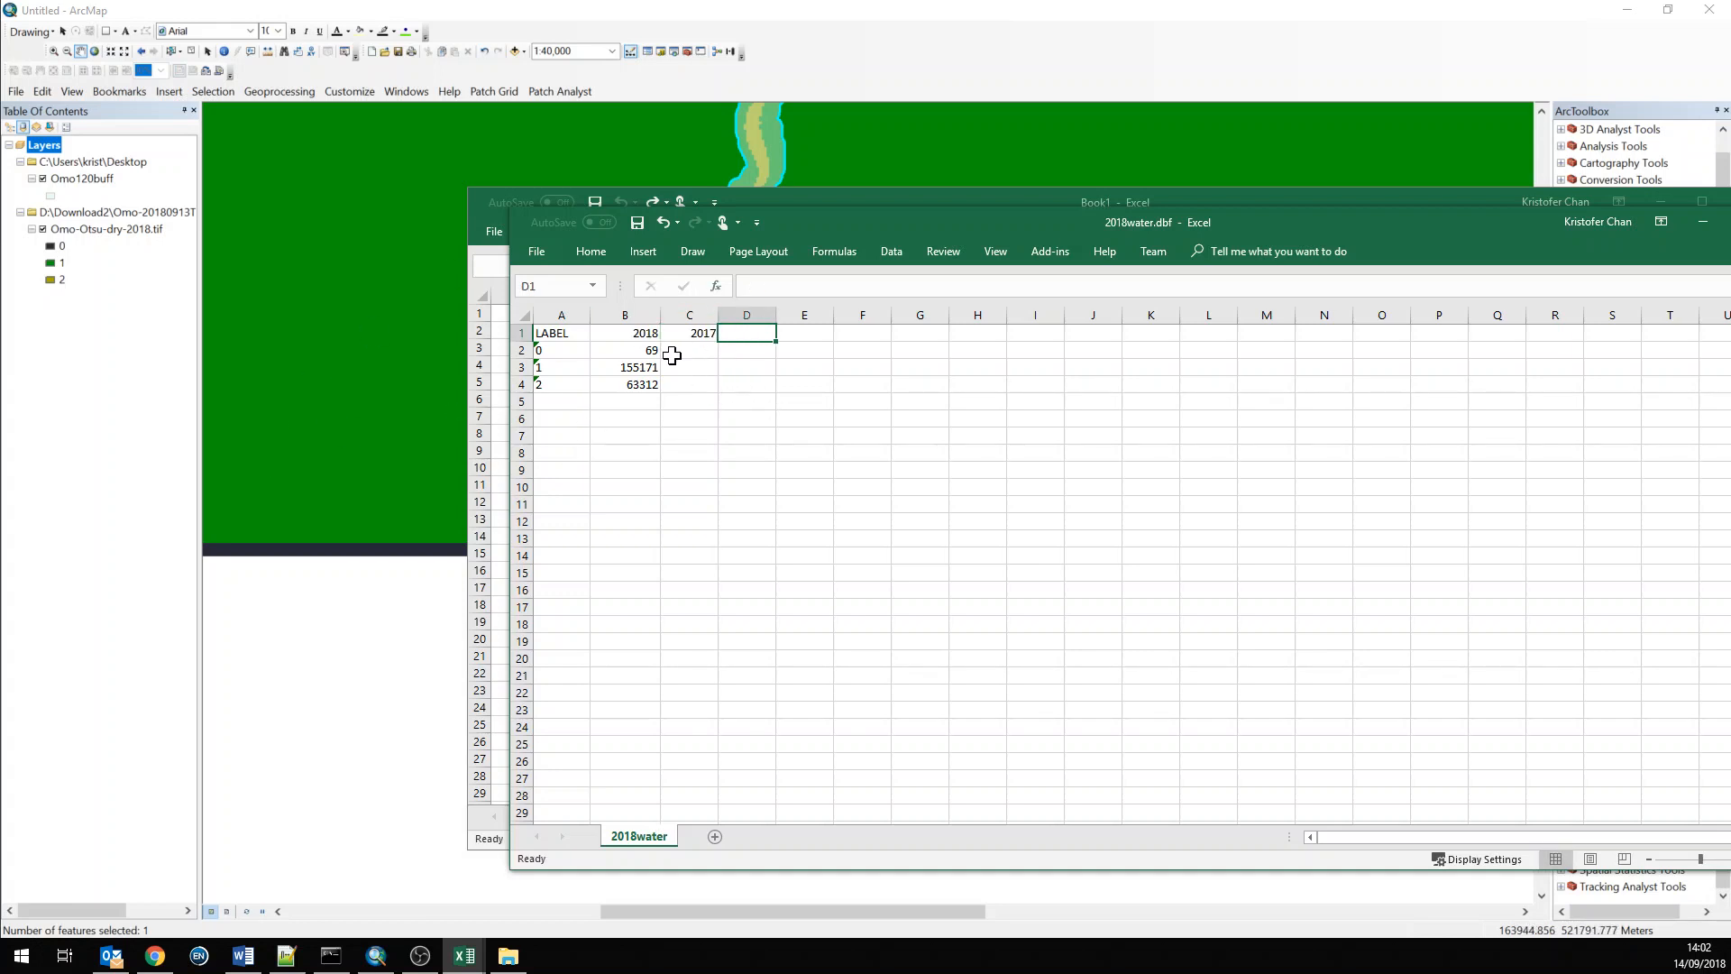
{"action": "left_click_drag", "start_coordinate": [642, 352], "coordinate": [680, 386]}
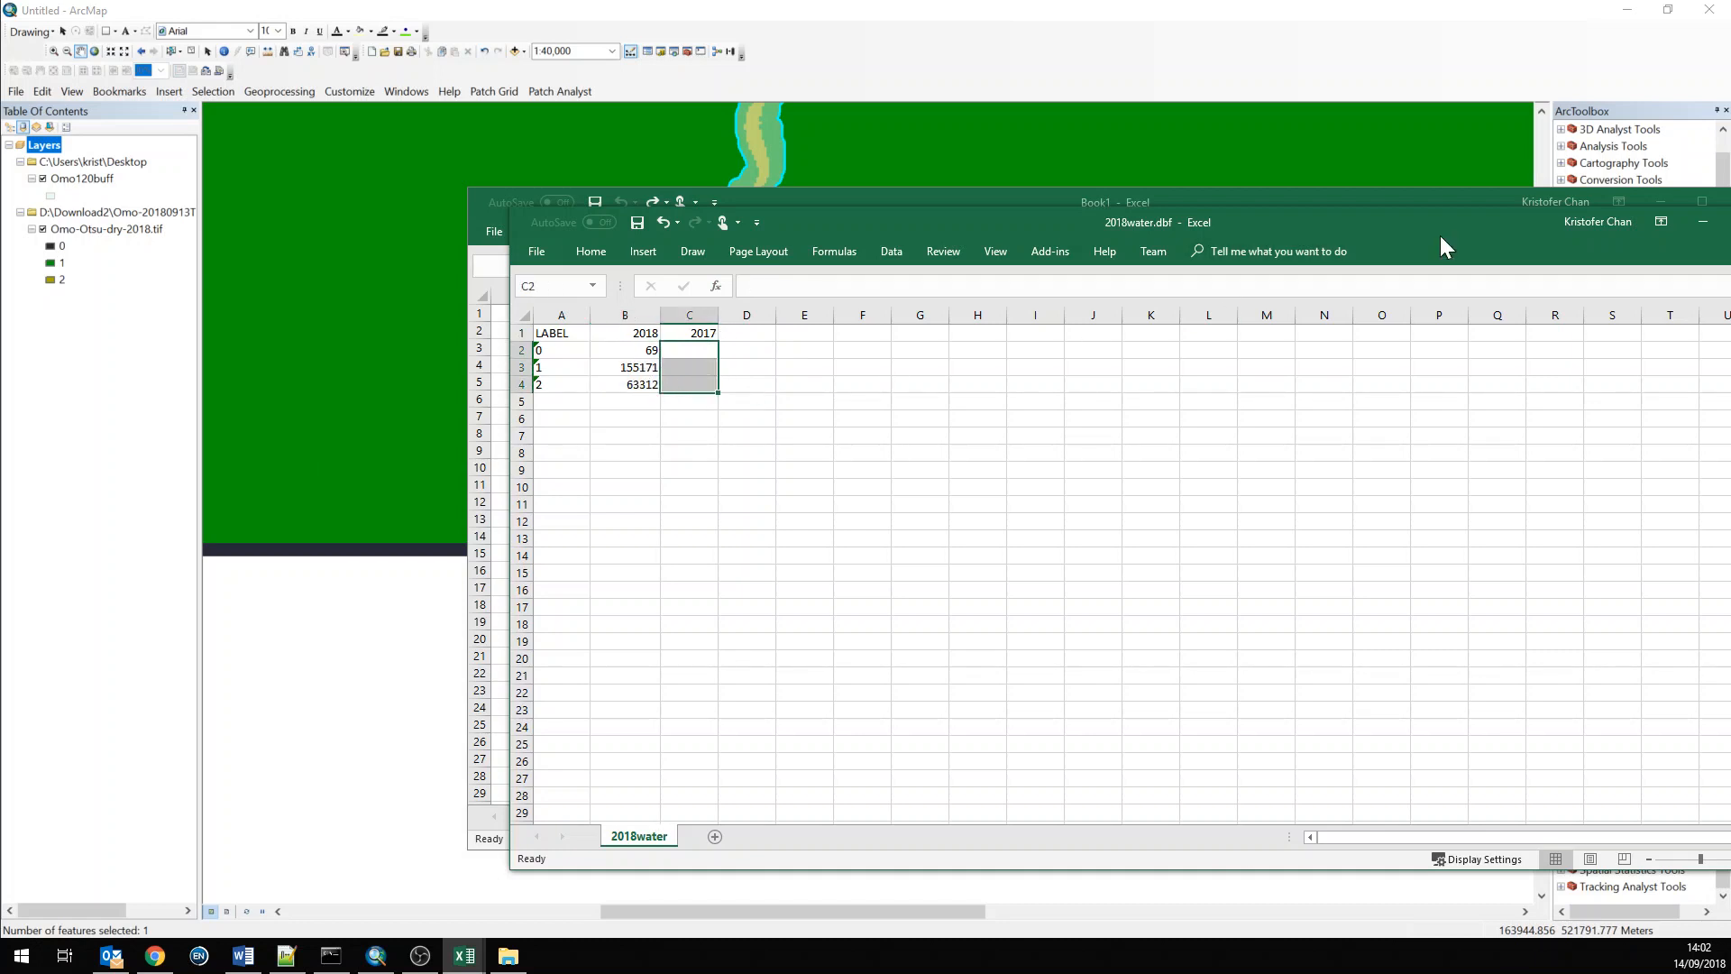